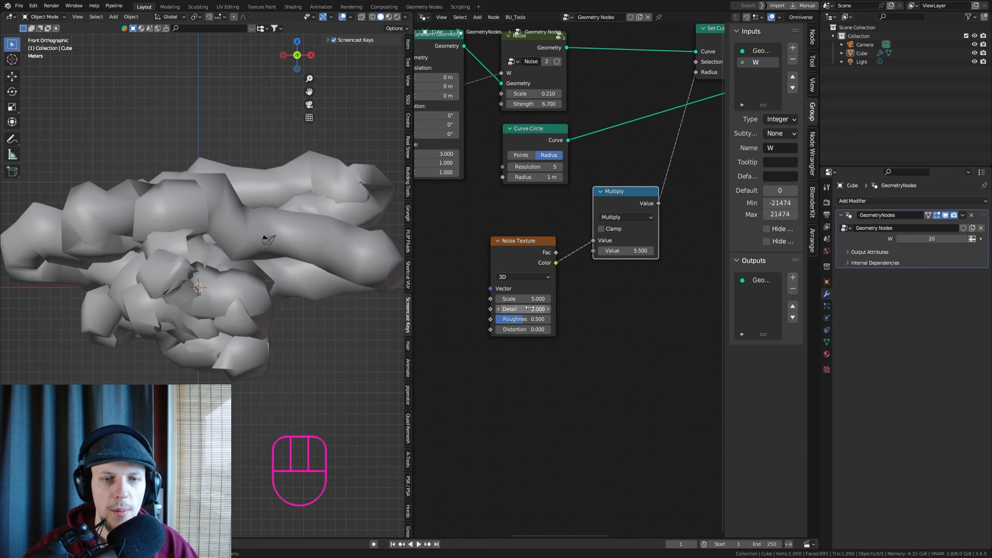
Set the Noise Texture's scale to 0.06, its detail and roughness to 0, and the Multiply value to 7.22
click(529, 308)
drag(539, 321, 490, 299)
scroll(483, 301, up, 1)
scroll(489, 299, down, 2)
middle_drag(642, 243, 546, 254)
shift+drag(547, 253, 552, 253)
scroll(552, 253, down, 3)
mouse_move(552, 253)
middle_down()
mouse_move(555, 223)
mouse_move(558, 248)
middle_up()
scroll(555, 223, up, 3)
Raise the Curve Circle's resolution to 9
click(599, 289)
click(599, 289)
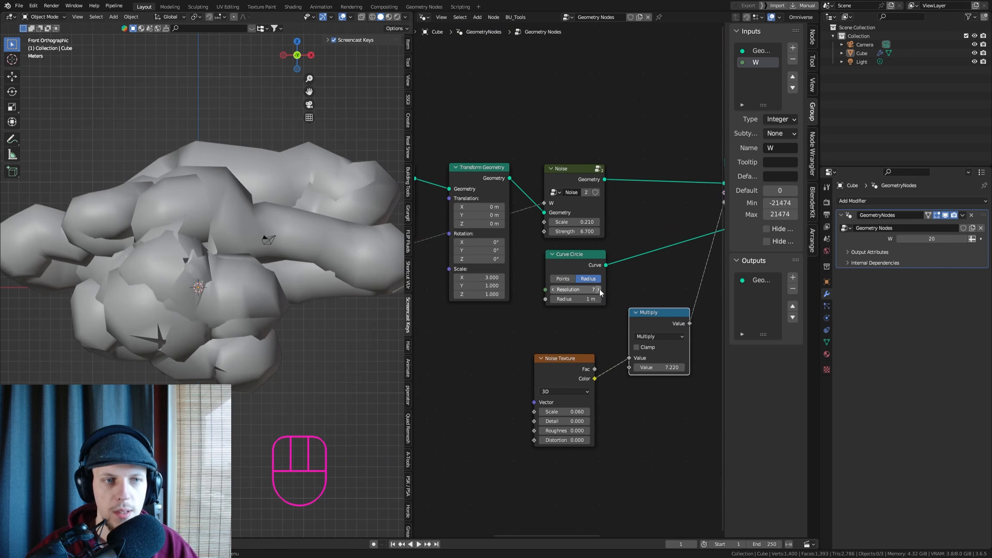
click(599, 289)
click(599, 290)
Lower the Multiply node's value to 5.82 to thin the tube
scroll(599, 293, down, 1)
scroll(598, 298, down, 3)
shift+middle_drag(599, 298, 617, 233)
scroll(594, 275, down, 4)
scroll(632, 244, up, 4)
scroll(618, 232, up, 2)
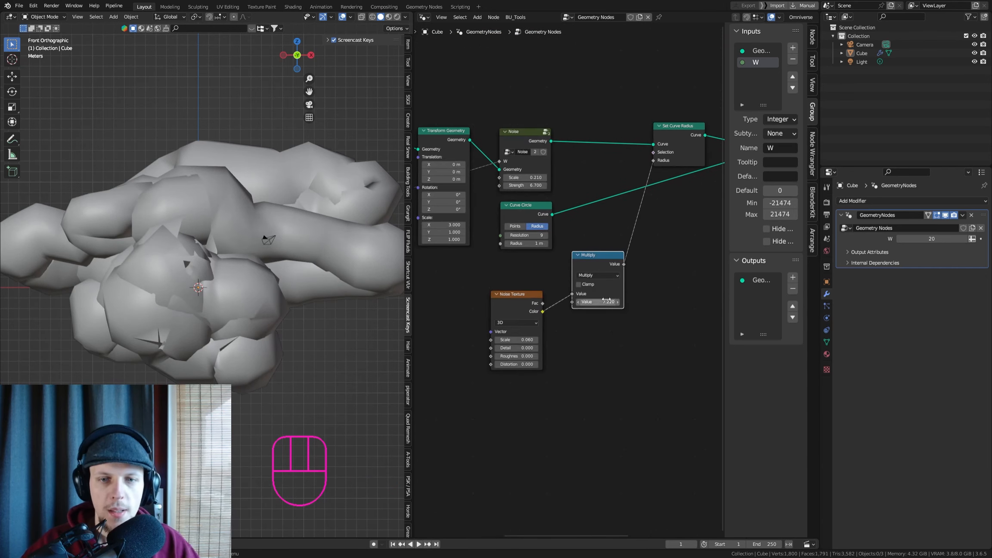
mouse_move(598, 302)
mouse_down()
mouse_move(546, 302)
mouse_move(598, 303)
mouse_up()
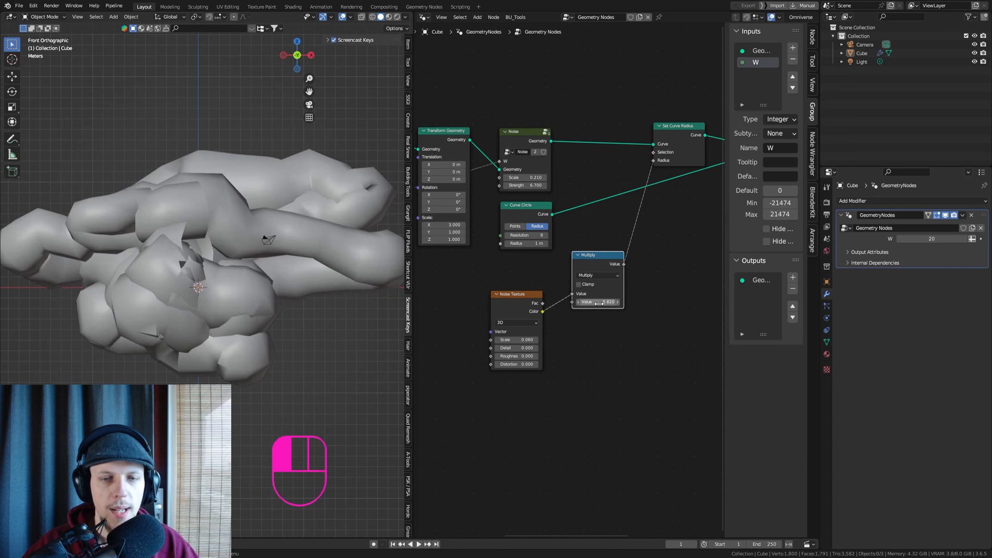
Move the Noise Texture node away from Multiply and insert a Color Ramp node on the link between them
shift+middle_drag(607, 259, 655, 210)
drag(547, 252, 513, 295)
key(shift+a)
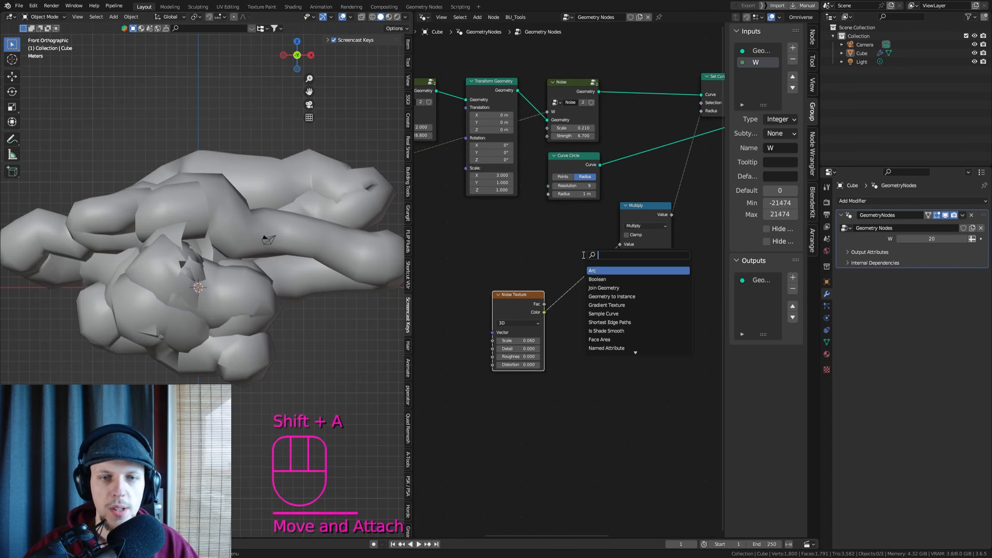
text(color r)
key(Return)
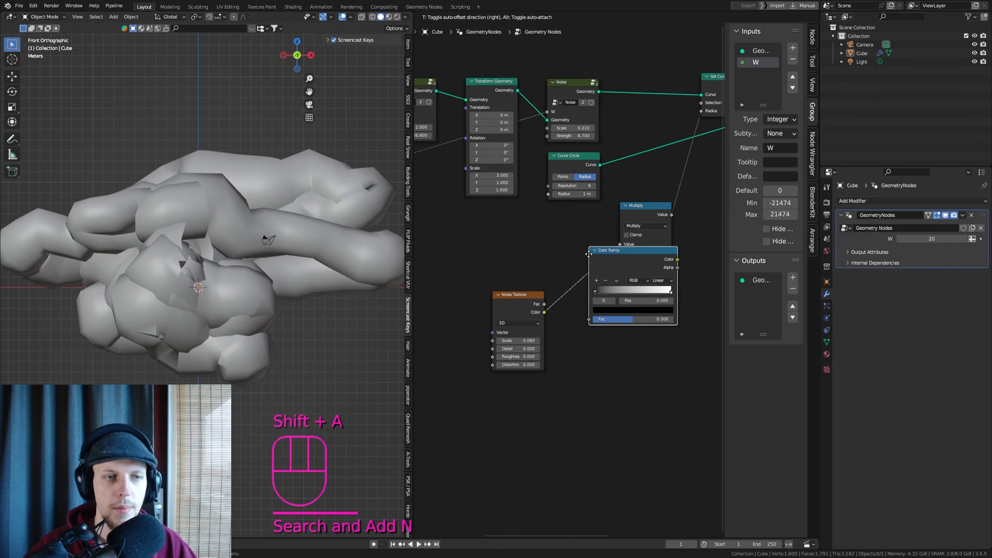
click(572, 262)
middle_drag(598, 302, 565, 203)
scroll(508, 173, up, 2)
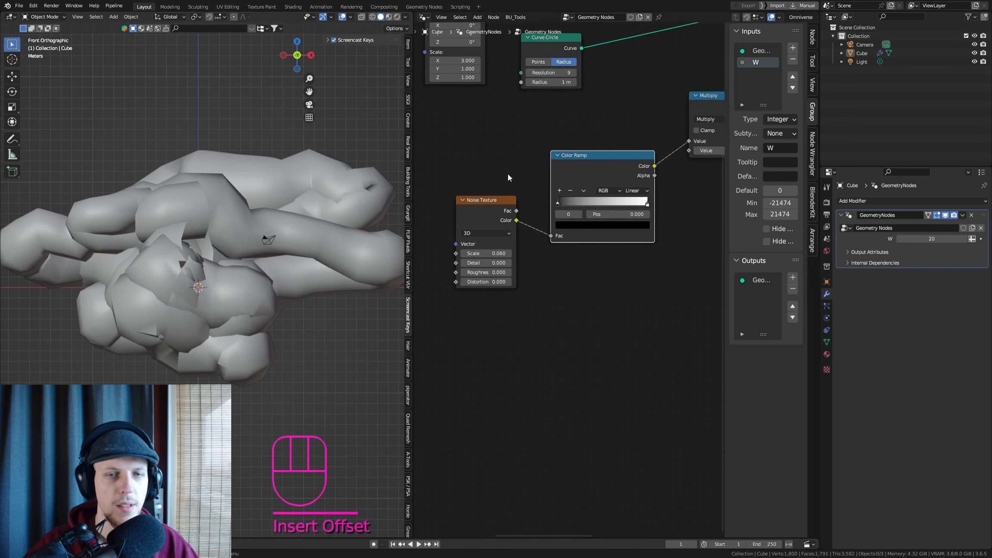
Shift the Color Ramp's black stop to position 0.232
drag(534, 220, 559, 219)
middle_drag(559, 219, 474, 280)
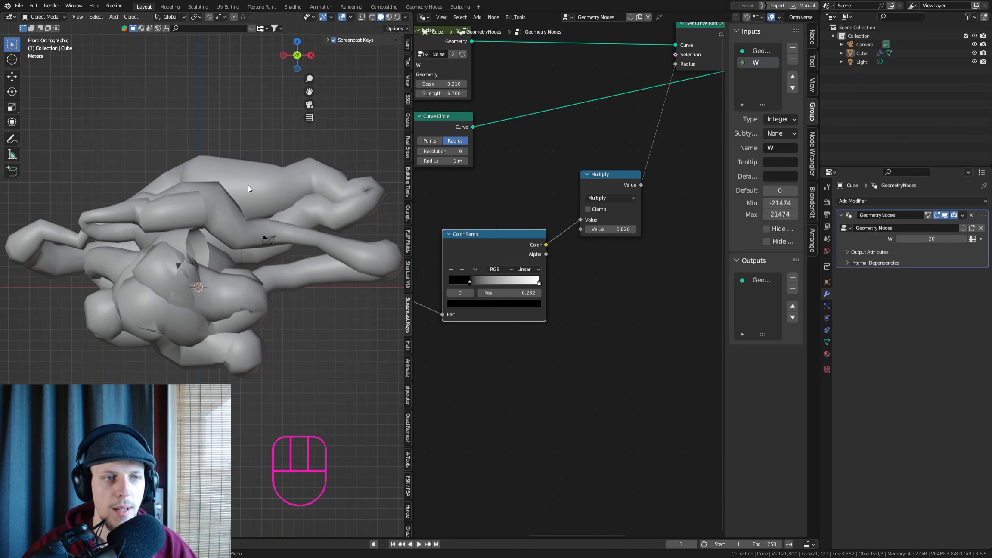
middle_drag(639, 193, 636, 193)
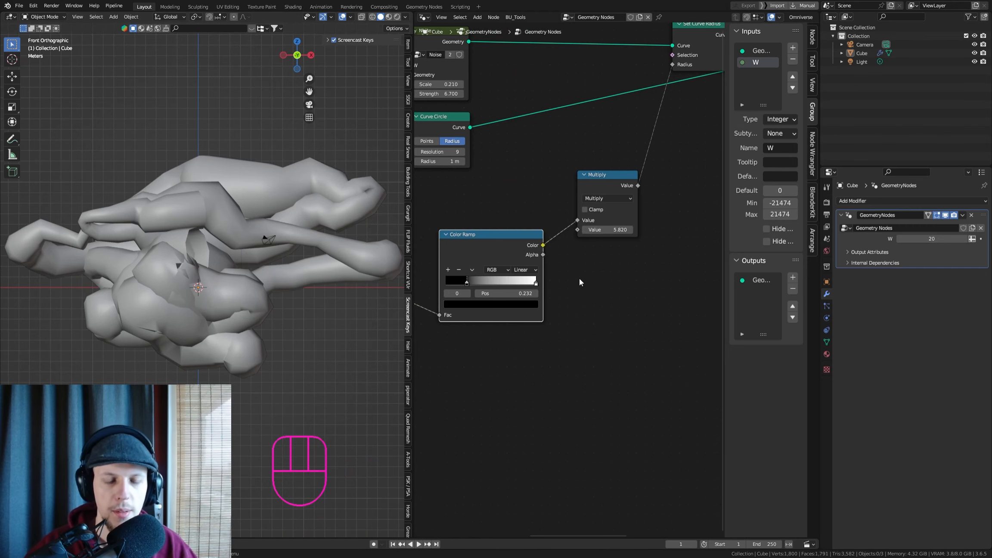
Increase the Multiply node's value to 6.62
scroll(579, 282, up, 2)
mouse_move(603, 233)
mouse_down()
mouse_move(637, 233)
mouse_move(607, 233)
mouse_up()
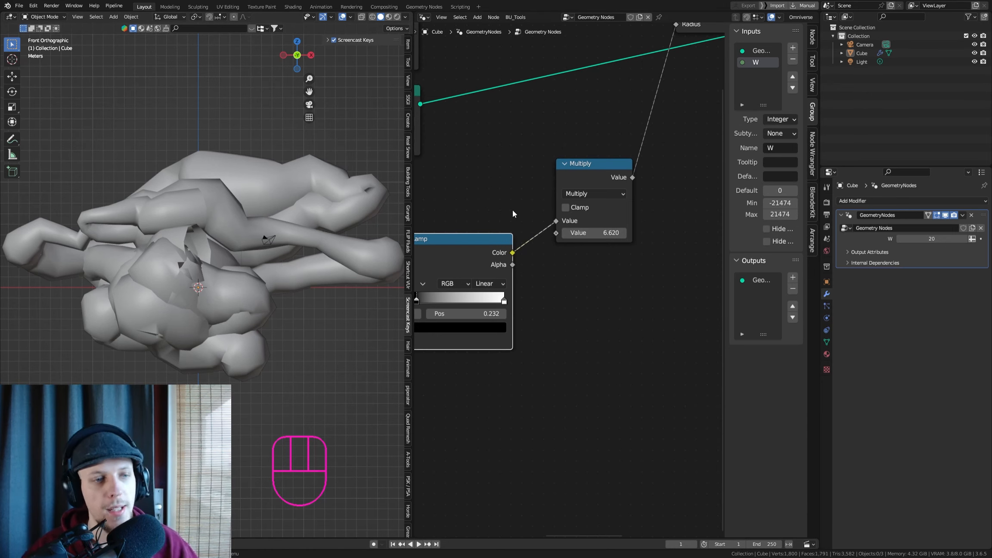
scroll(585, 111, down, 3)
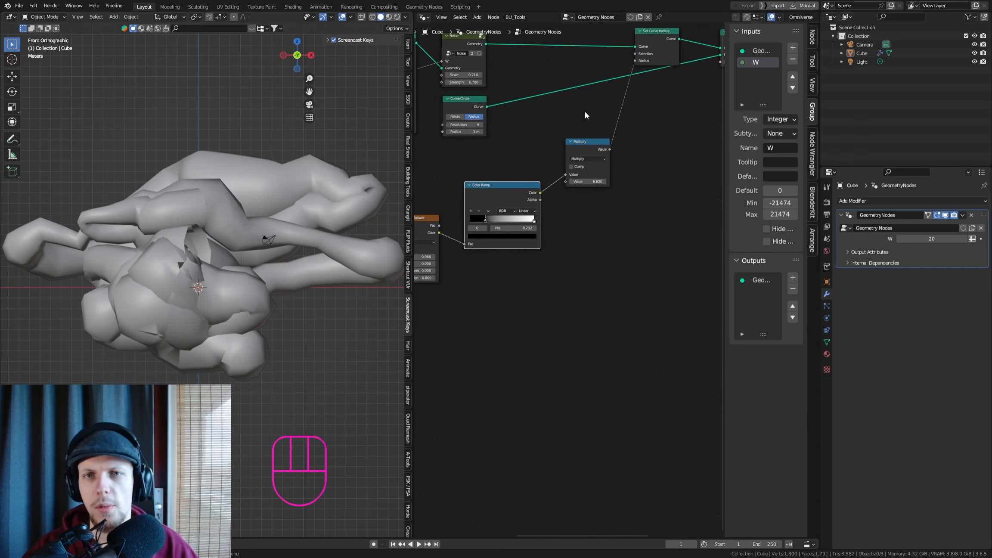
Move the Curve to Mesh node close beside the Set Curve Radius node
middle_drag(585, 111, 545, 135)
drag(553, 116, 529, 116)
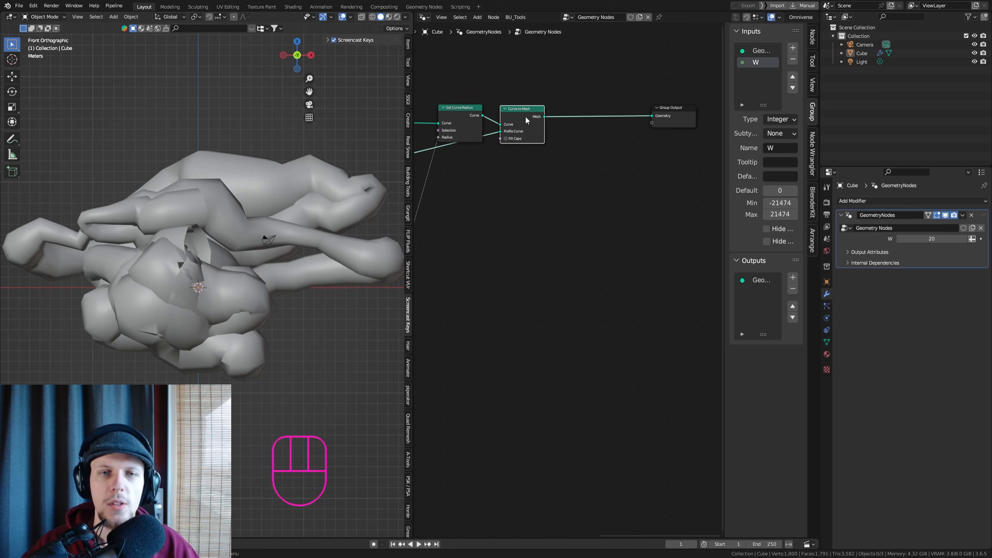
scroll(525, 116, up, 3)
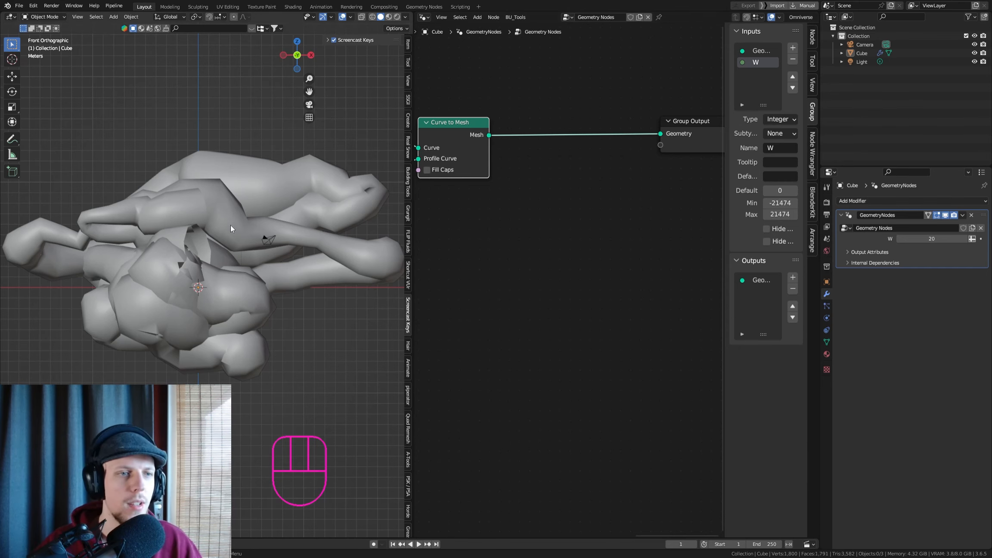
scroll(89, 307, up, 1)
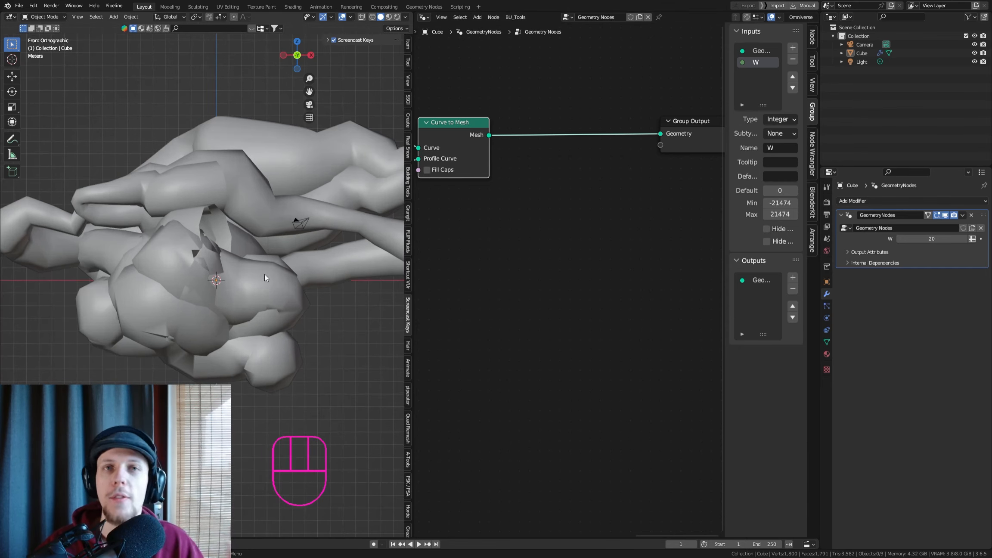
scroll(500, 173, down, 2)
middle_drag(500, 172, 573, 181)
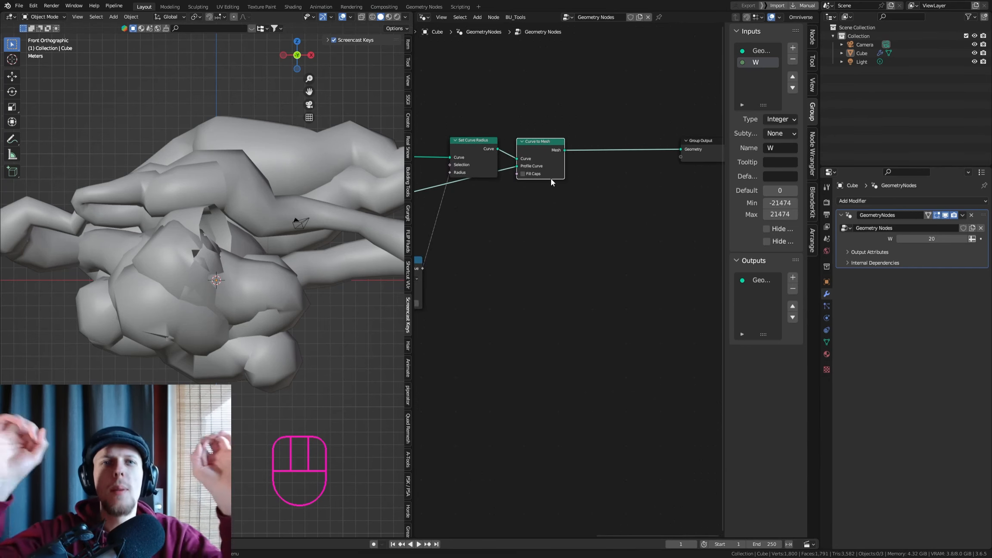
scroll(529, 148, down, 1)
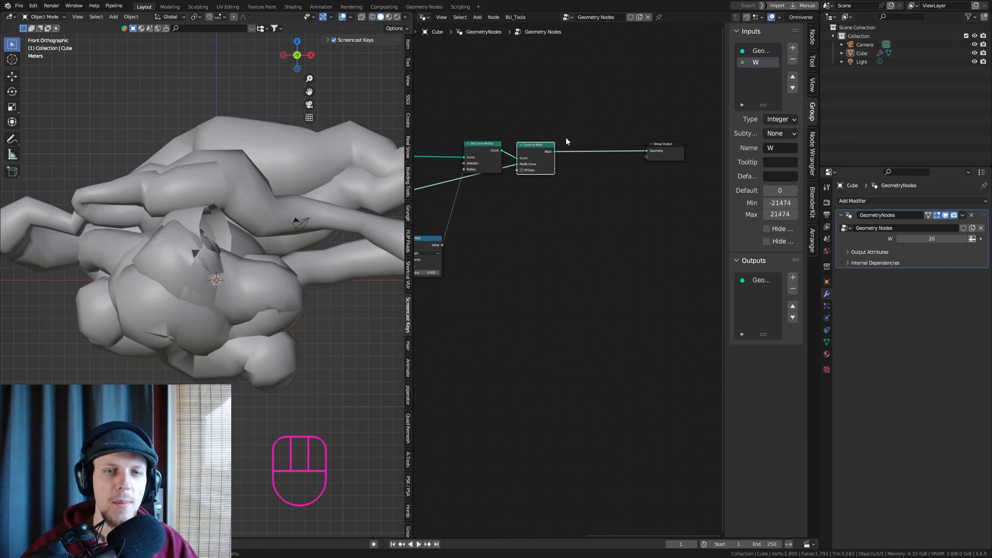
Arrange the Noise Texture, Color Ramp and Multiply nodes tightly side by side beneath the Curve Circle
shift+middle_drag(484, 175, 575, 181)
shift+middle_drag(510, 291, 608, 236)
drag(618, 317, 592, 308)
drag(535, 226, 551, 191)
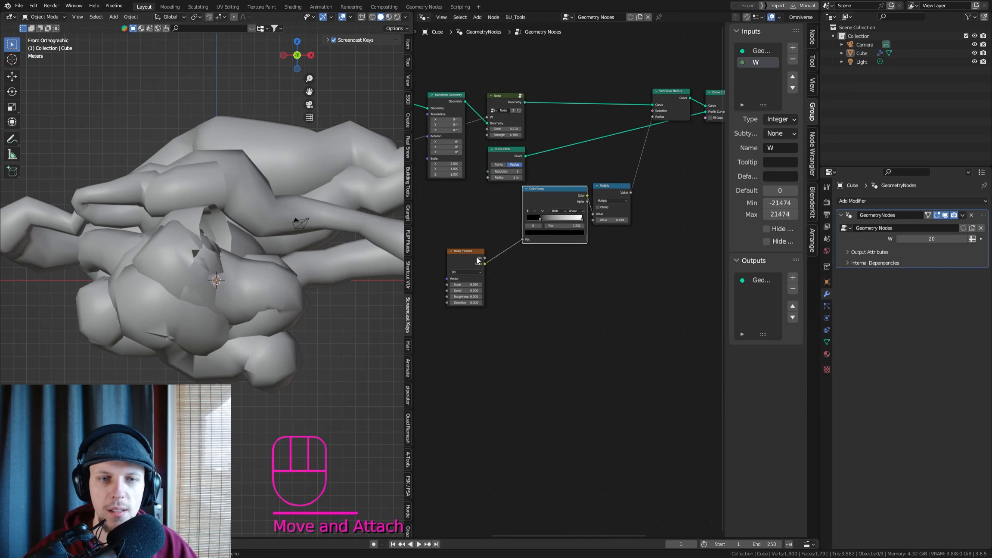
drag(481, 260, 513, 199)
Move the Noise Texture, Color Ramp and Multiply nodes together above the main node chain
middle_drag(609, 237, 608, 306)
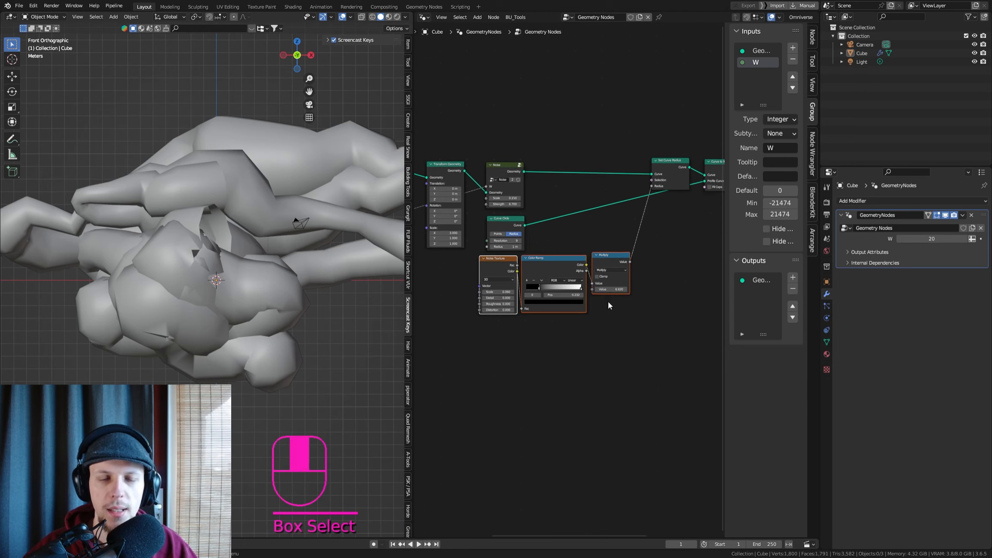
key(g)
click(517, 174)
scroll(634, 219, down, 1)
scroll(650, 218, down, 3)
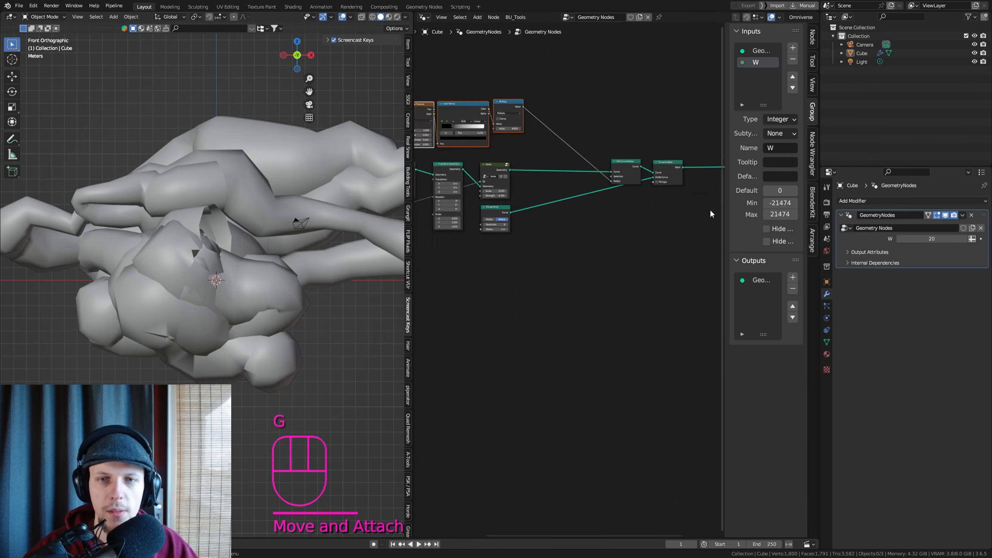
Move the Set Curve Radius, Curve to Mesh and Group Output nodes together next to the second Noise group node
drag(704, 220, 561, 132)
key(g)
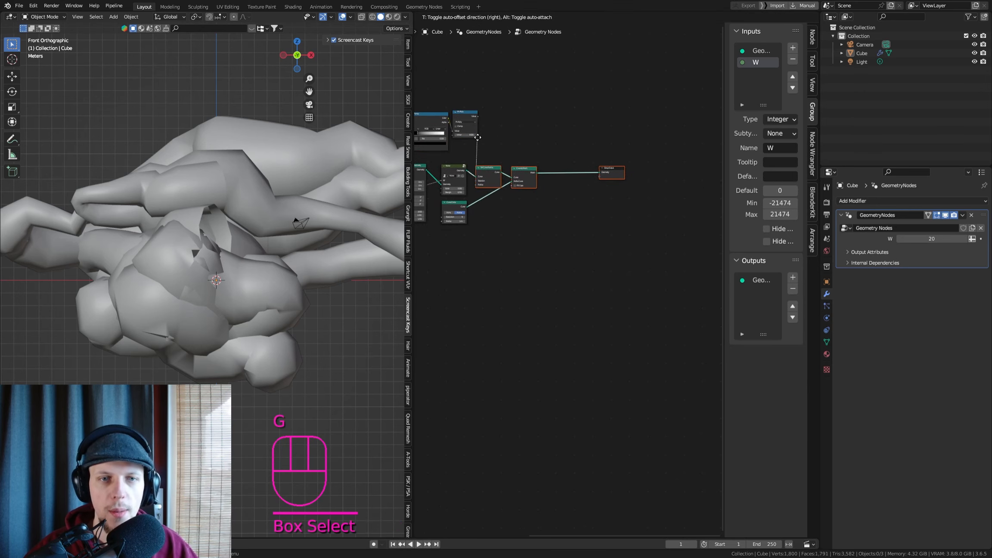
click(475, 135)
scroll(452, 192, up, 2)
click(560, 160)
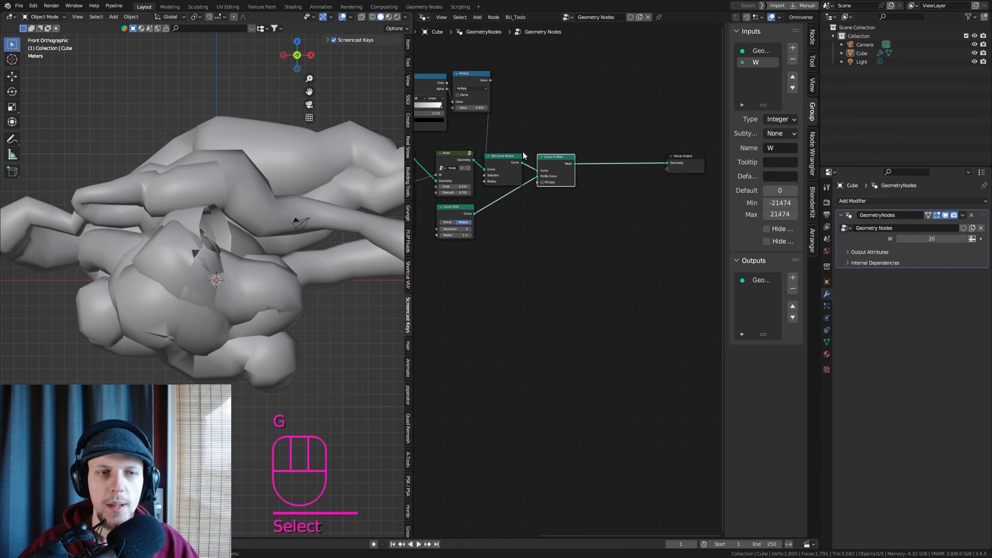
scroll(567, 163, down, 2)
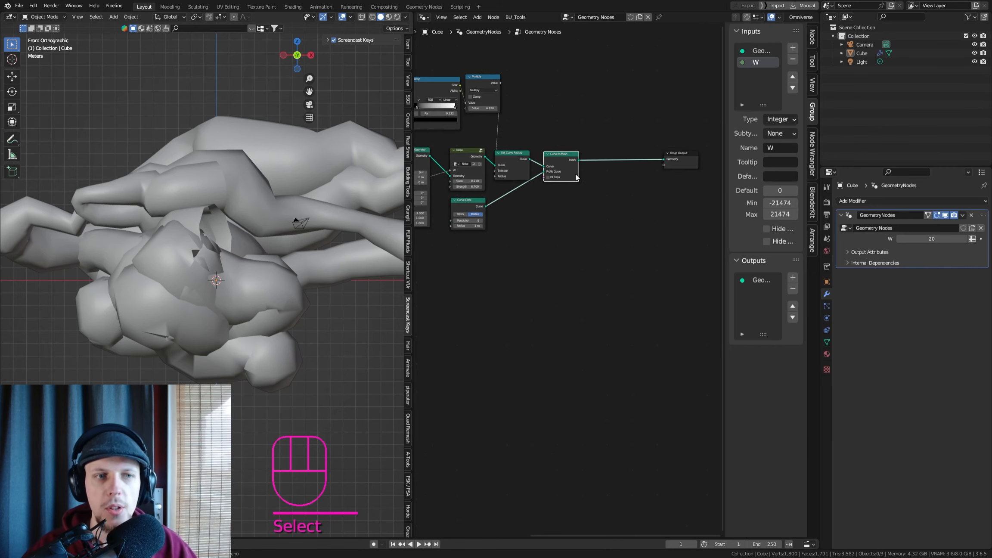
scroll(585, 156, up, 2)
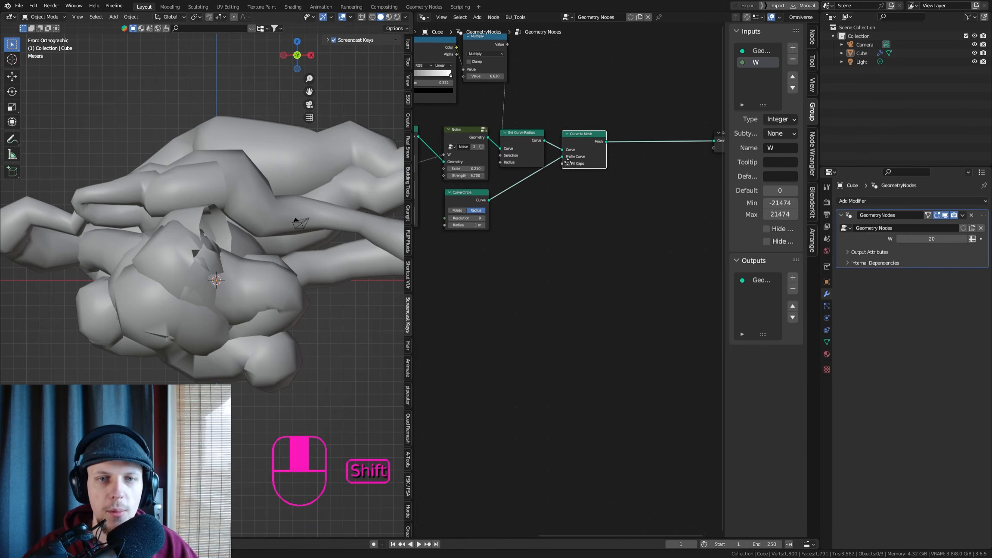
scroll(588, 172, down, 1)
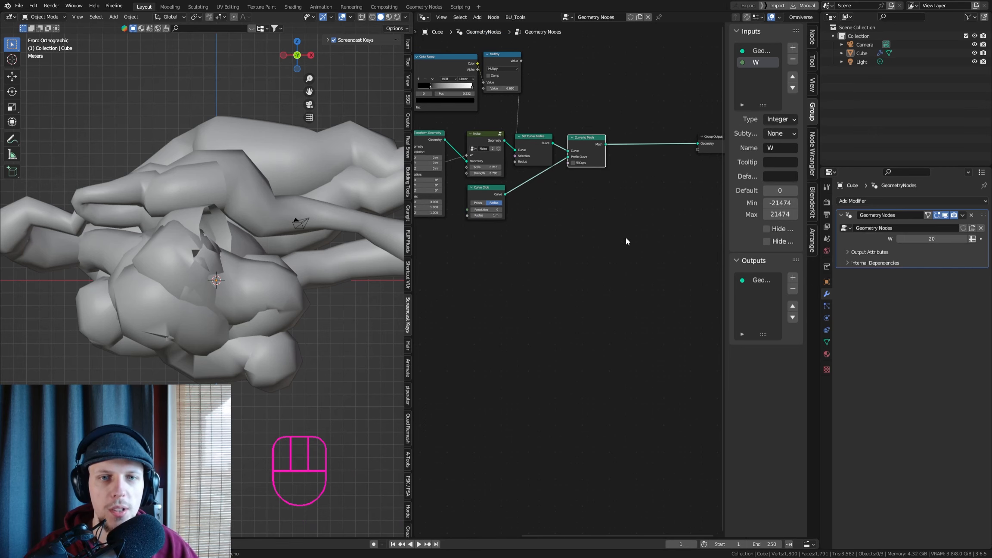
Duplicate the Noise Texture, Color Ramp, Multiply, Set Curve Radius, Curve to Mesh and Curve Circle nodes with their incoming links, placing the copies below the originals
drag(623, 234, 604, 214)
drag(565, 163, 540, 148)
middle_drag(533, 144, 612, 153)
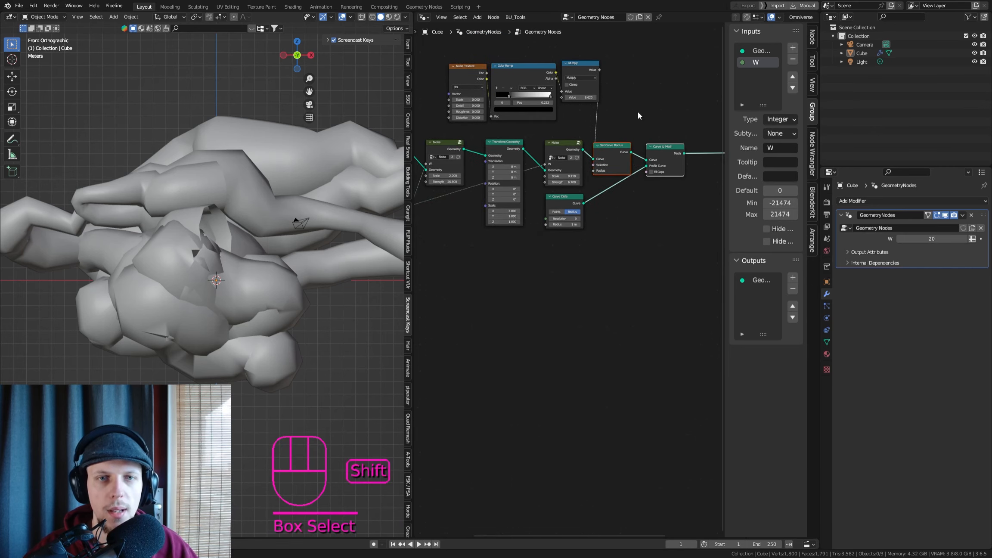
shift+drag(641, 113, 420, 69)
middle_drag(628, 178, 583, 151)
scroll(528, 179, down, 2)
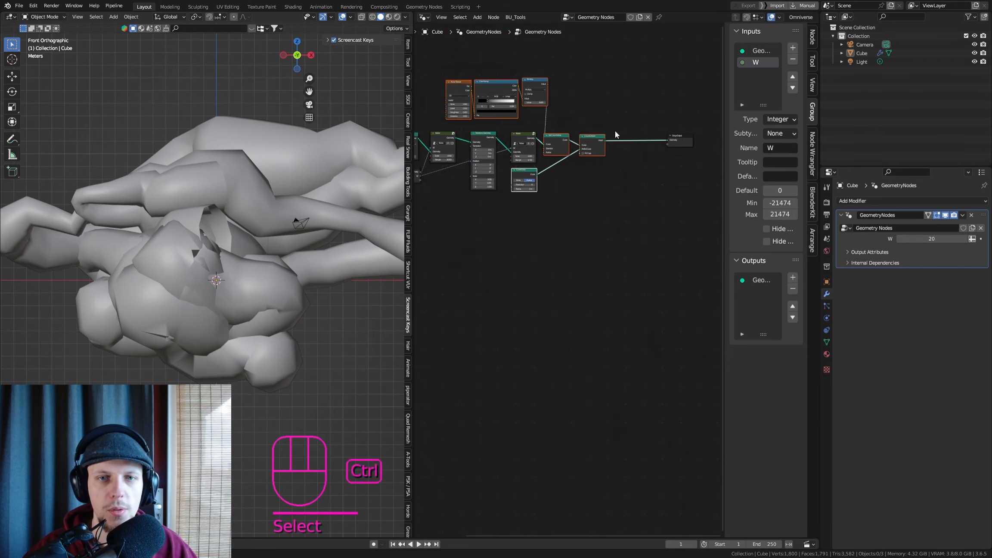
key(shift+ctrl+d)
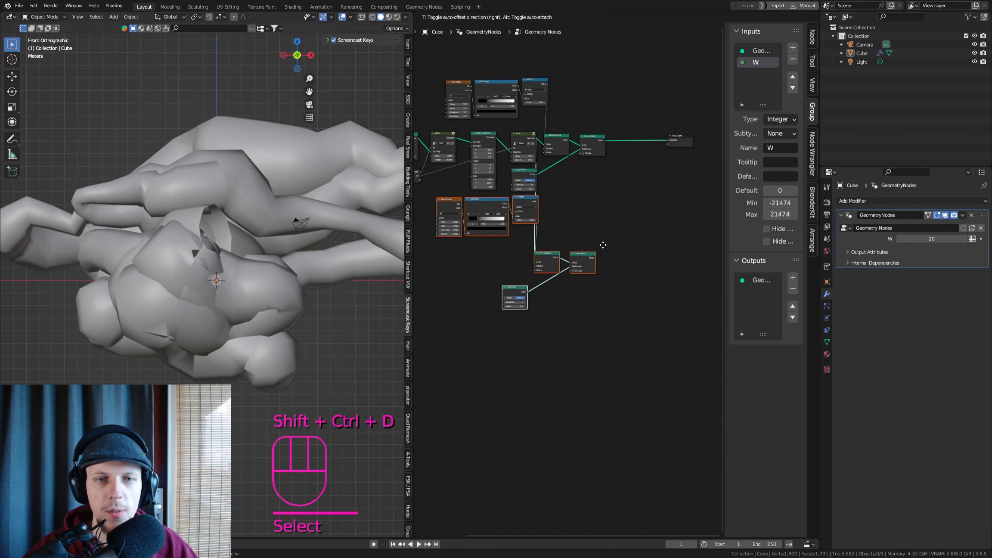
click(587, 234)
key(g)
click(588, 250)
shift+middle_drag(566, 230, 587, 213)
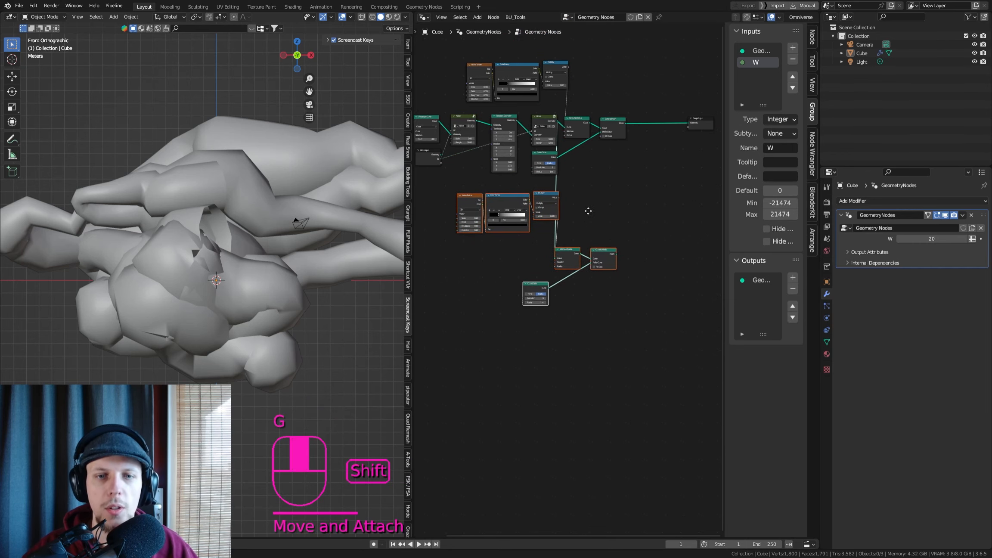
Arrange the duplicated Set Curve Radius and Curve to Mesh nodes beside the copied Multiply, with the copied Curve Circle beneath them
drag(632, 293, 571, 250)
key(g)
click(599, 188)
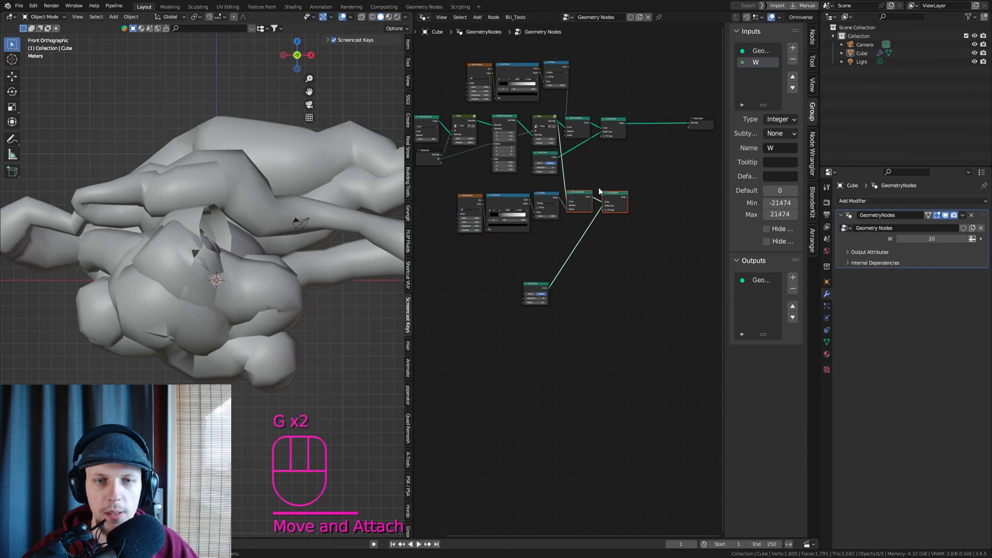
click(542, 290)
key(g)
click(590, 212)
scroll(611, 202, up, 5)
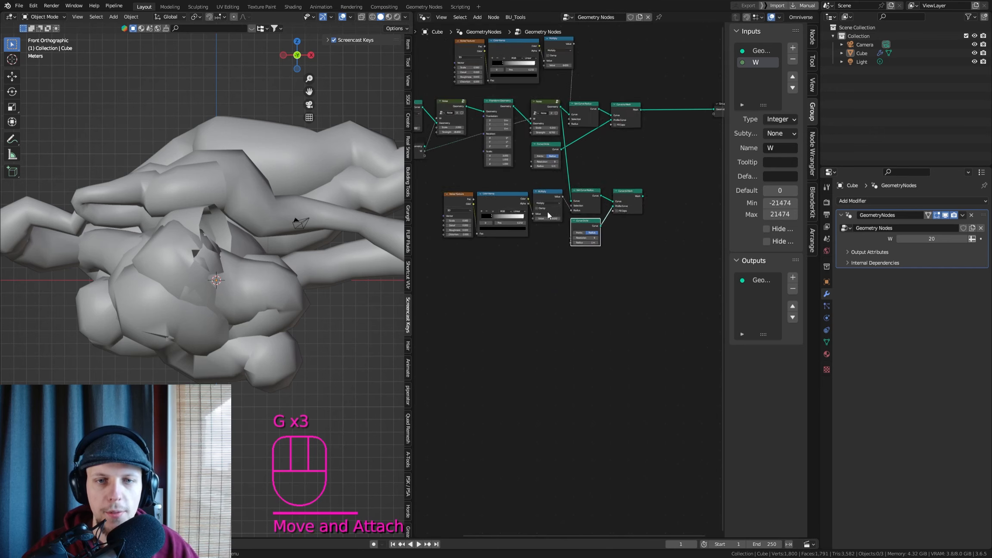
middle_drag(614, 230, 569, 238)
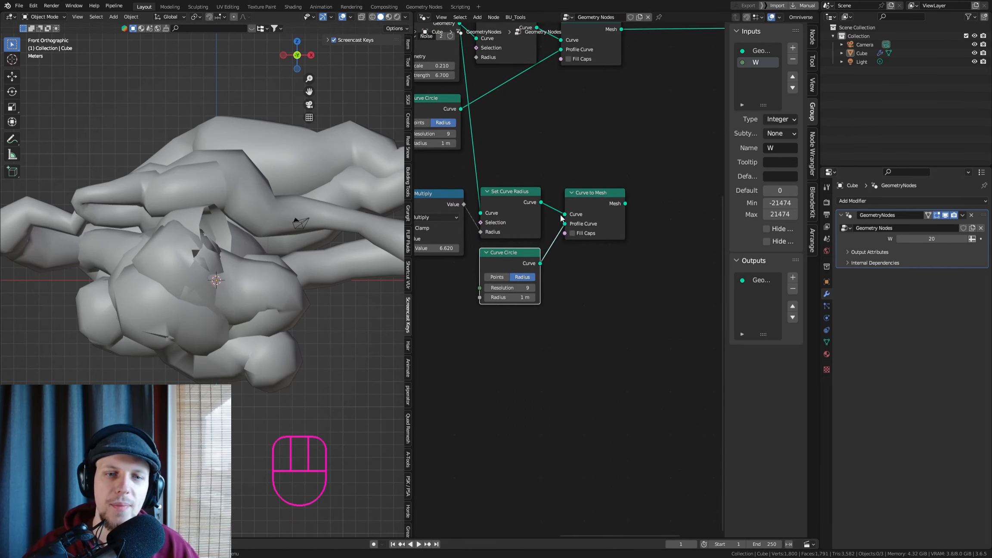
scroll(540, 267, up, 1)
shift+drag(510, 307, 511, 309)
key(ctrl+z)
Insert a Join Geometry node before the Group Output and connect the duplicated Curve to Mesh's mesh output to it
scroll(552, 254, down, 3)
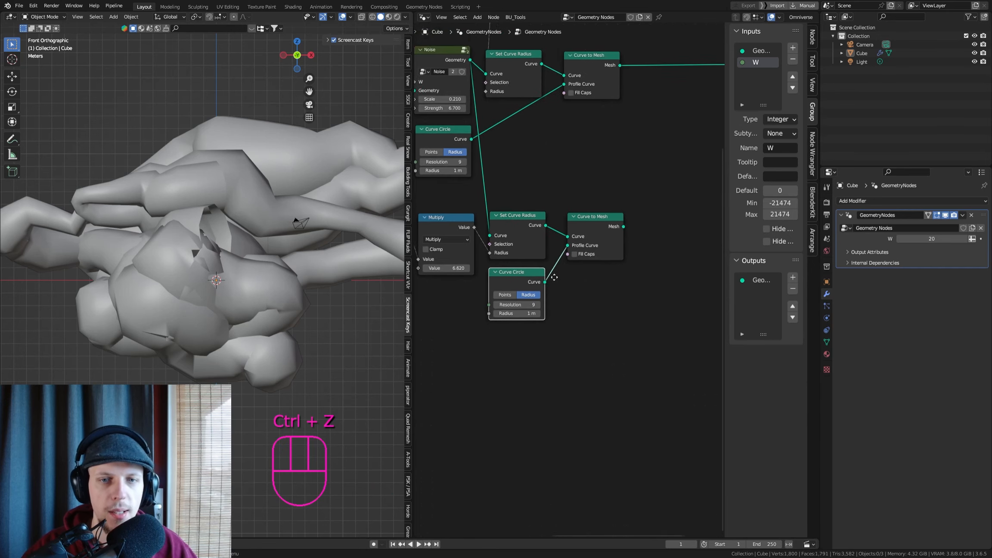
key(shift+a)
text(join)
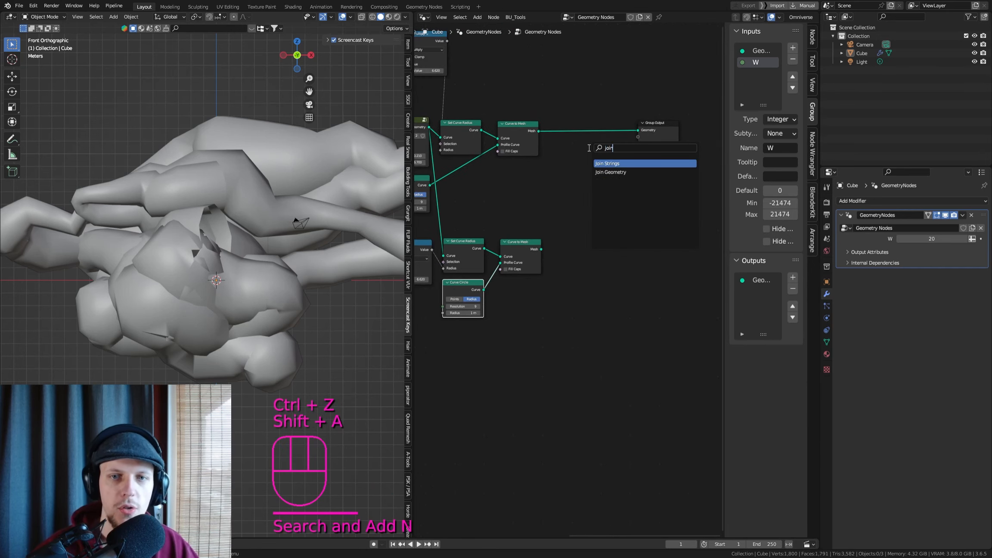
key(Return)
click(588, 126)
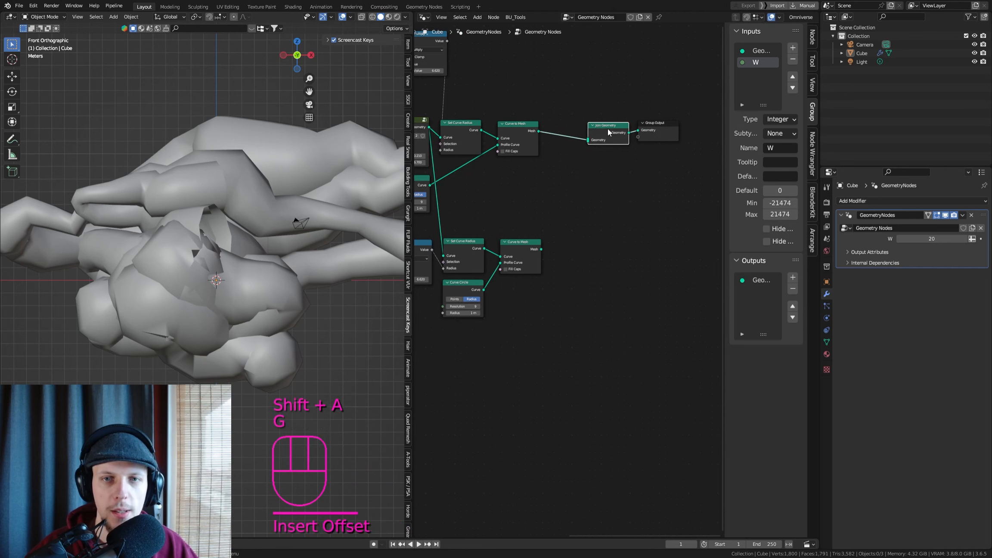
drag(540, 249, 588, 140)
Set the duplicated Curve Circle's radius to 0.4 m and check the inner tube from an angled view, returning to the front view
middle_drag(473, 310, 521, 254)
scroll(517, 254, up, 5)
shift+drag(515, 254, 514, 254)
middle_drag(229, 235, 198, 240)
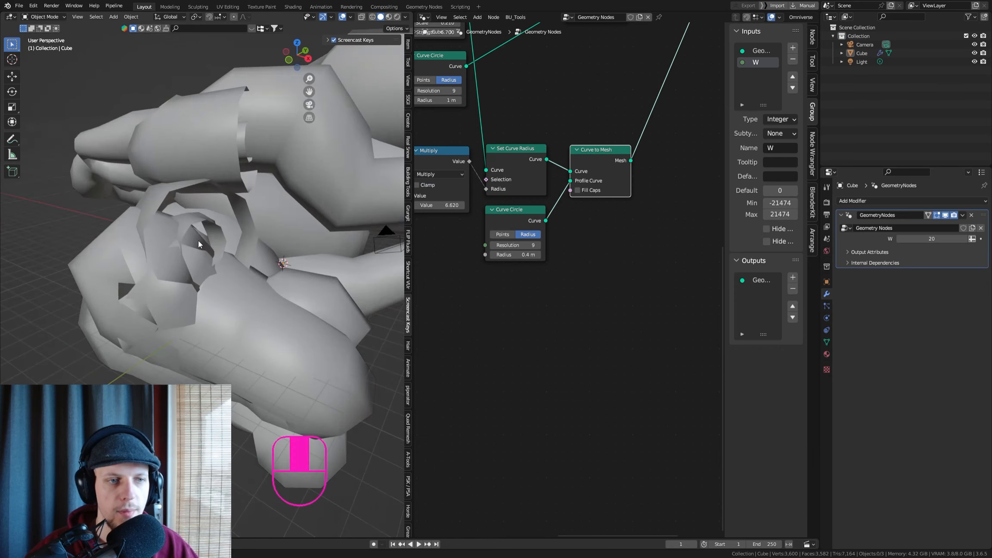
key(KP_1)
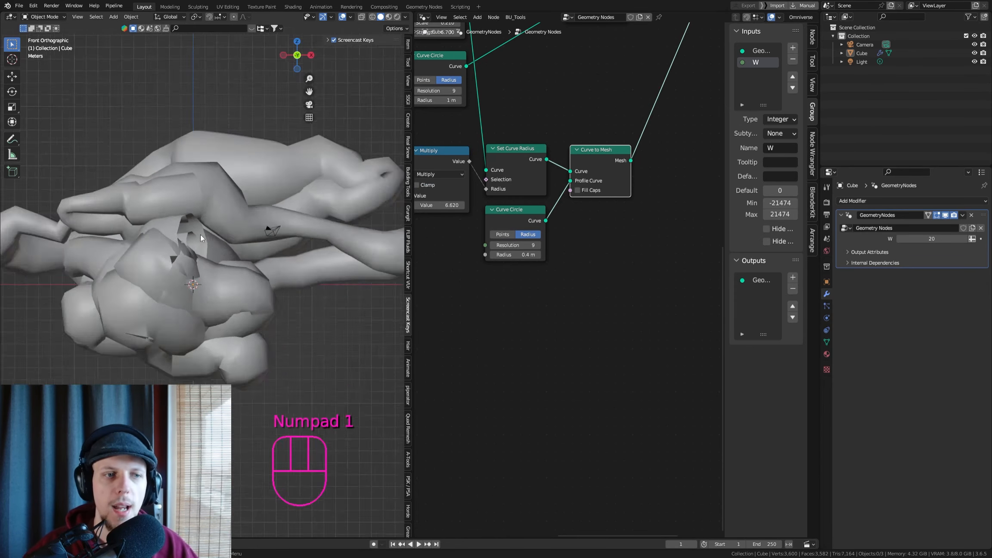
Move the Join Geometry and Group Output nodes farther away from the two Curve to Mesh nodes to free up space
scroll(229, 208, up, 3)
shift+middle_drag(230, 207, 230, 217)
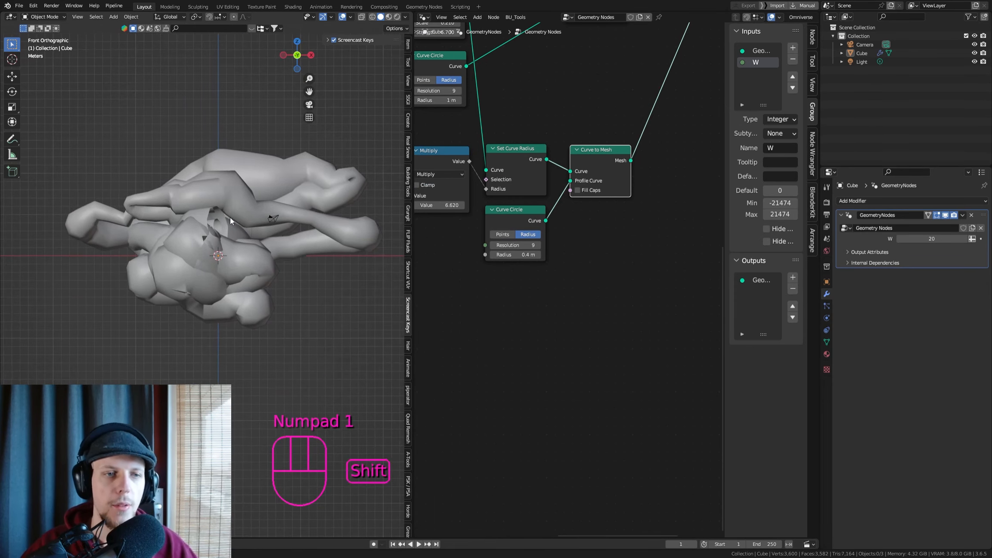
scroll(255, 216, up, 1)
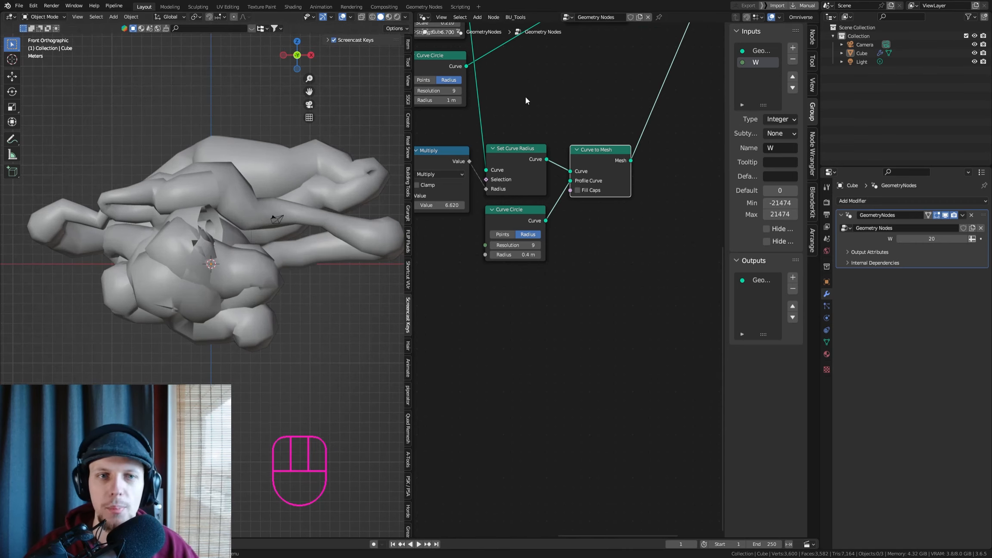
scroll(525, 97, down, 3)
middle_drag(614, 65, 538, 177)
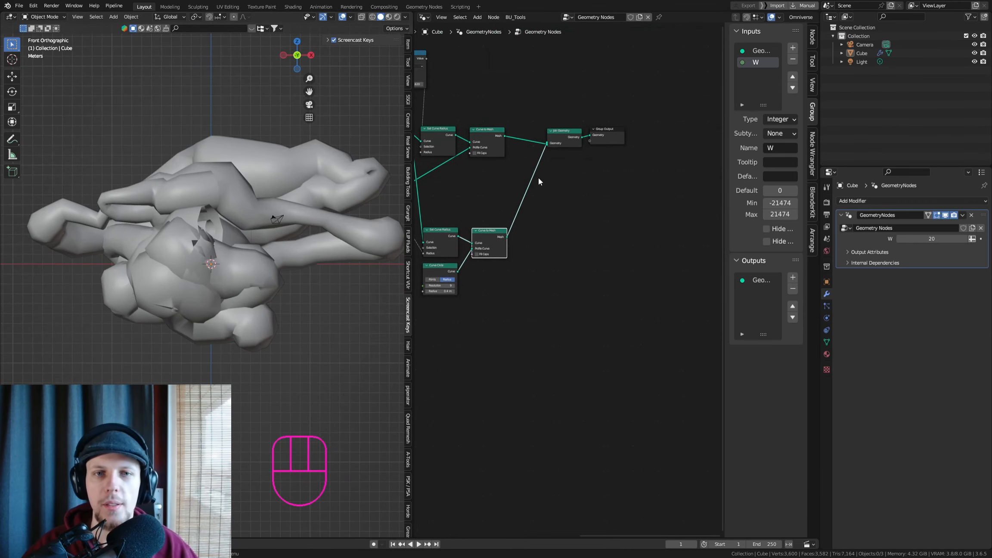
drag(546, 112, 626, 153)
key(g)
shift+middle_drag(580, 148, 567, 150)
key(g)
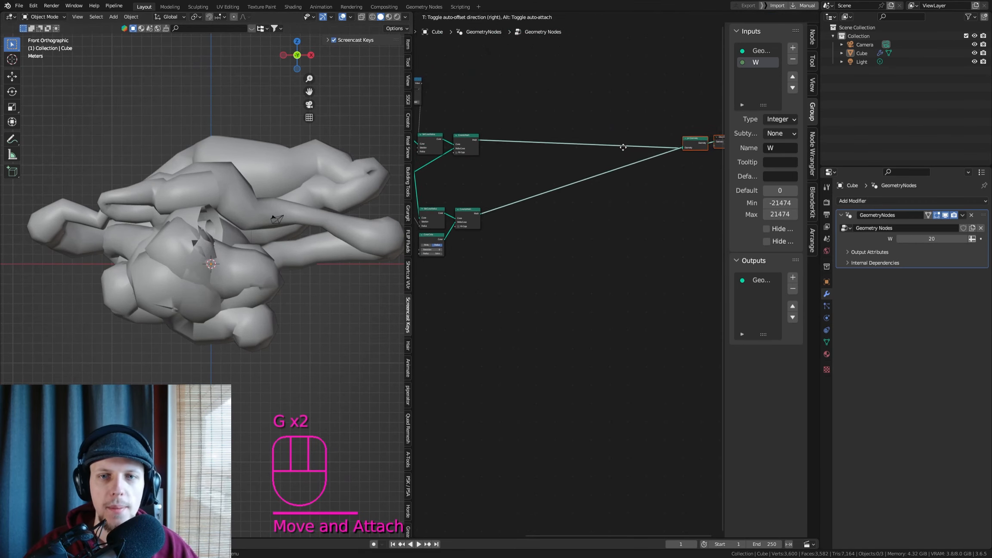
click(635, 146)
Try a Set Position node after the original Curve to Mesh, removing it again with the link kept
scroll(575, 108, up, 4)
shift+middle_drag(484, 158, 527, 134)
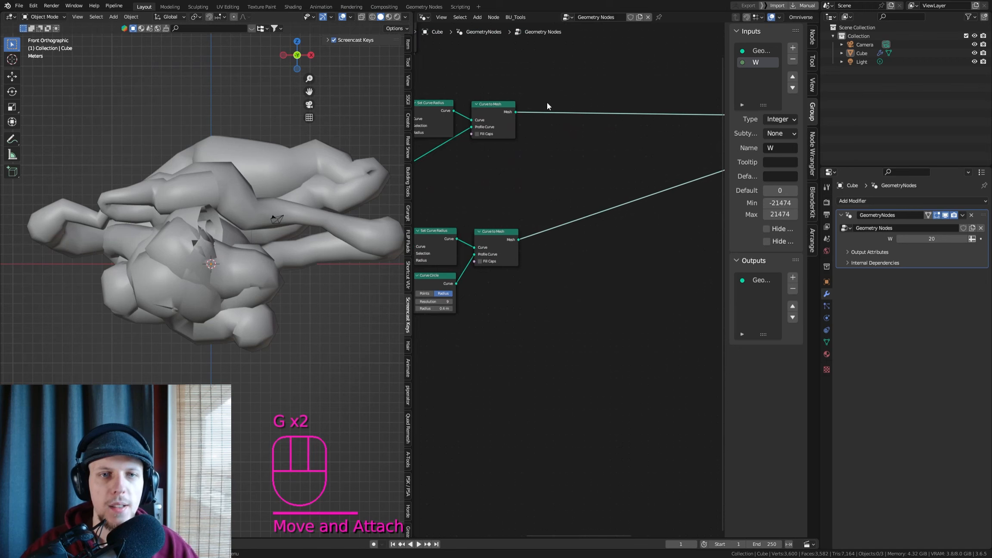
scroll(548, 102, up, 1)
click(562, 101)
key(shift+a)
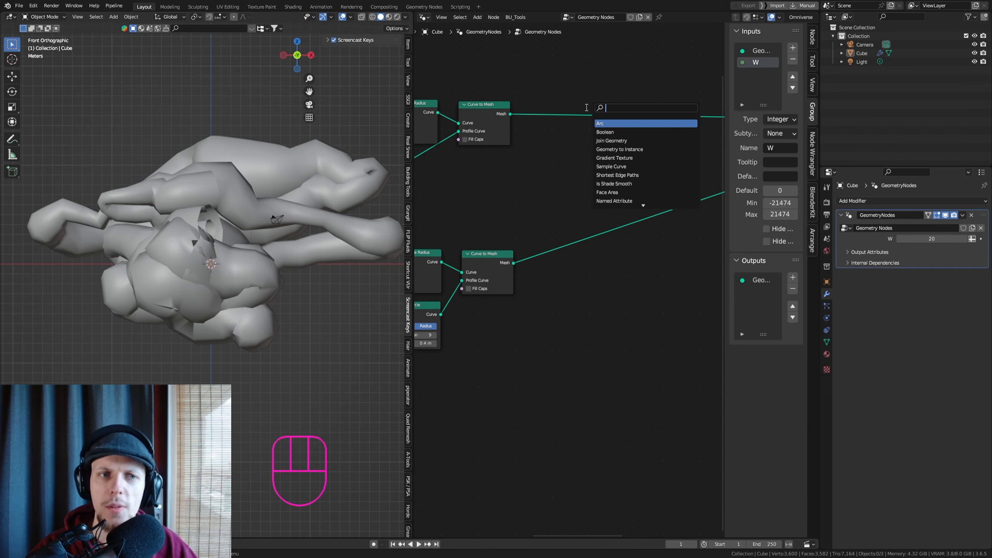
text(set pos)
key(Return)
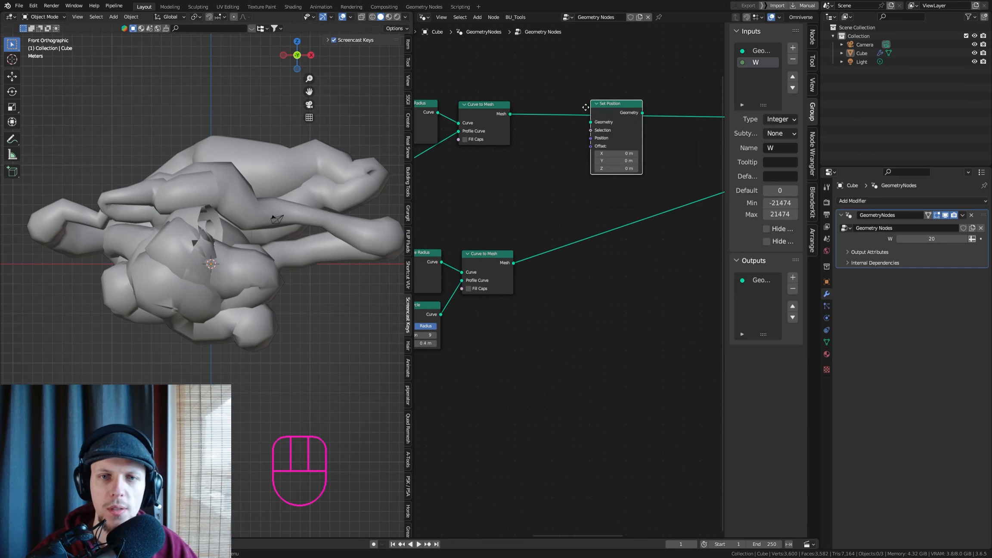
click(585, 107)
scroll(539, 144, down, 2)
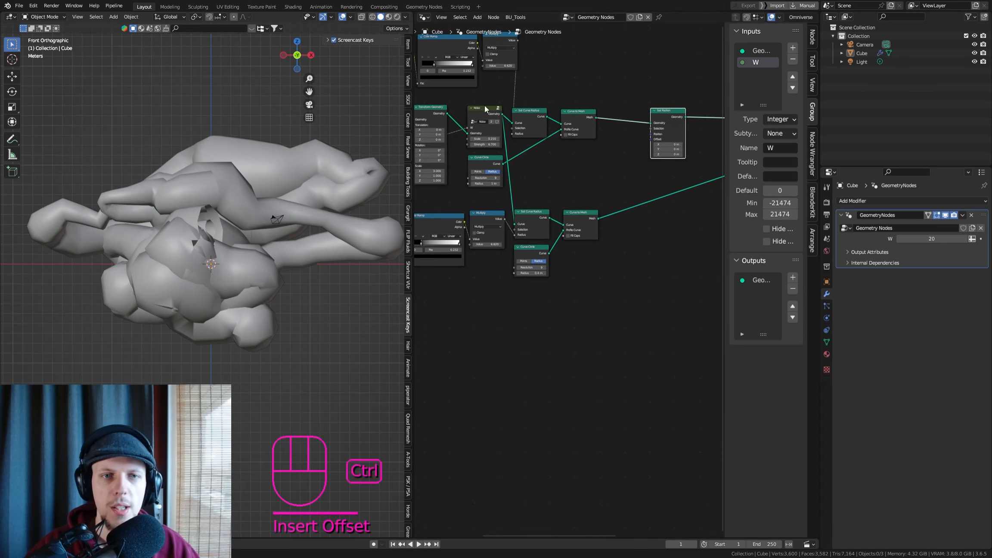
key(ctrl+x)
Duplicate the Noise group and insert the copy between the original Curve to Mesh and Join Geometry
click(487, 111)
key(shift+d)
click(632, 107)
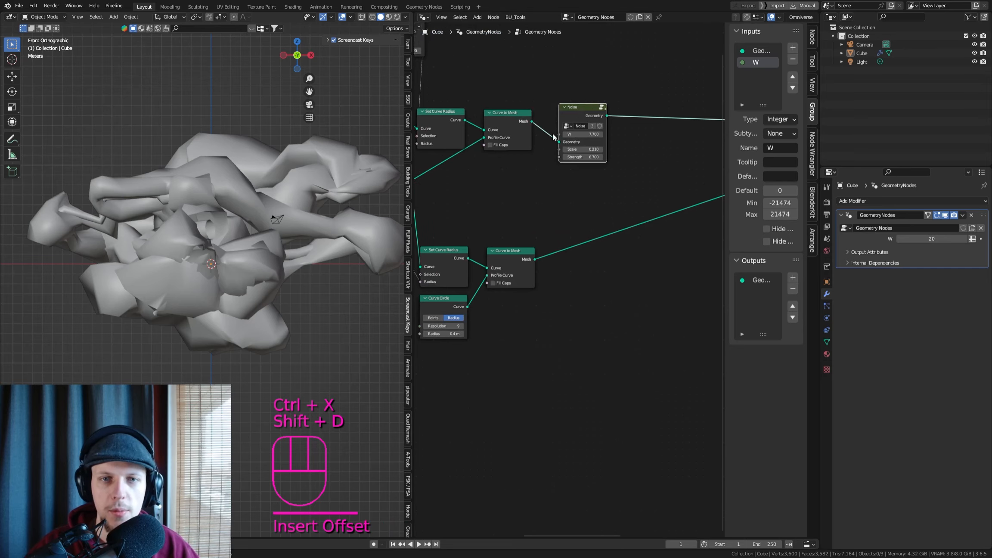
Link the Group Input's W to the new Noise group's W input and set that group's scale to 0.13
scroll(486, 127, down, 3)
middle_drag(459, 124, 603, 130)
scroll(603, 130, down, 2)
middle_drag(503, 147, 525, 177)
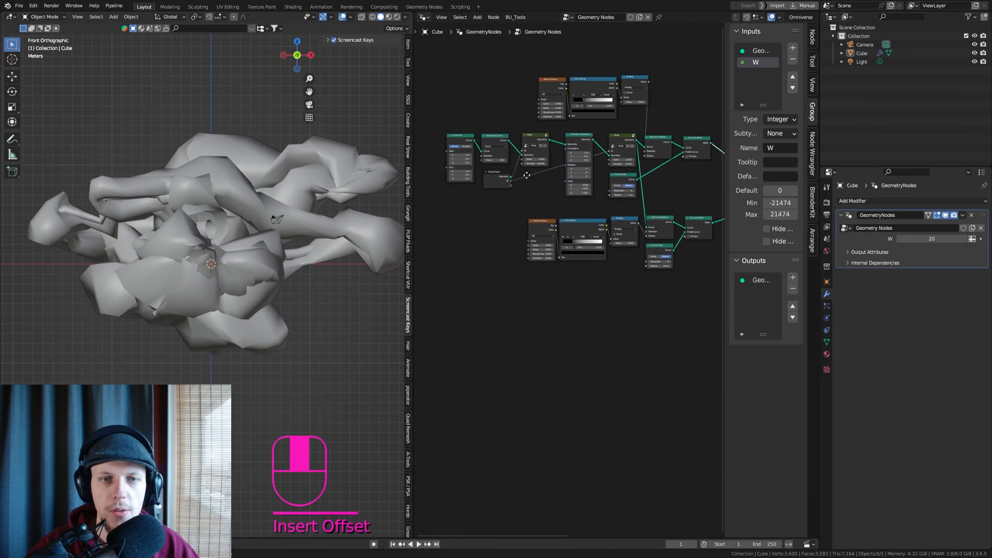
scroll(521, 179, up, 2)
drag(508, 182, 605, 174)
scroll(651, 148, up, 12)
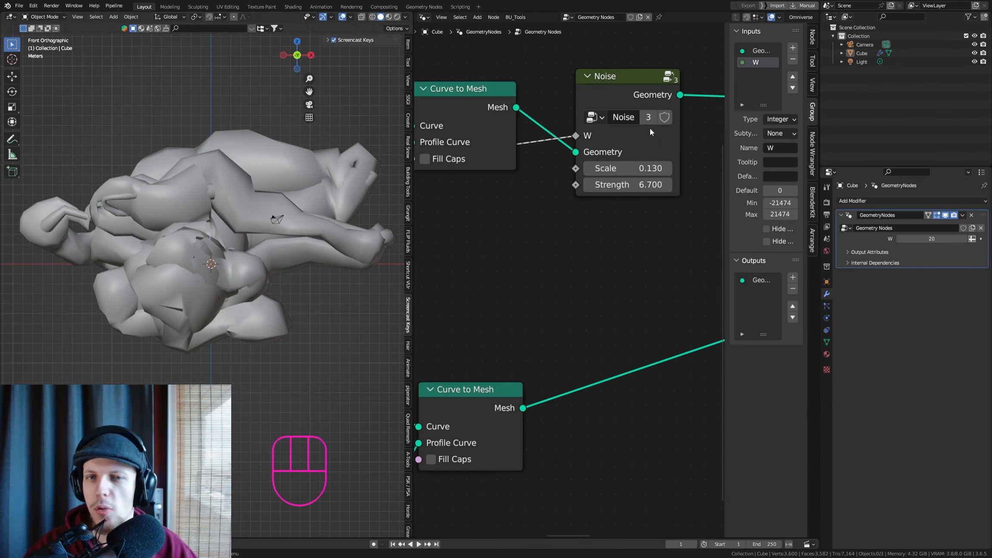
Duplicate the new Noise group and insert the copy after the lower Curve to Mesh
scroll(650, 128, down, 4)
key(shift+d)
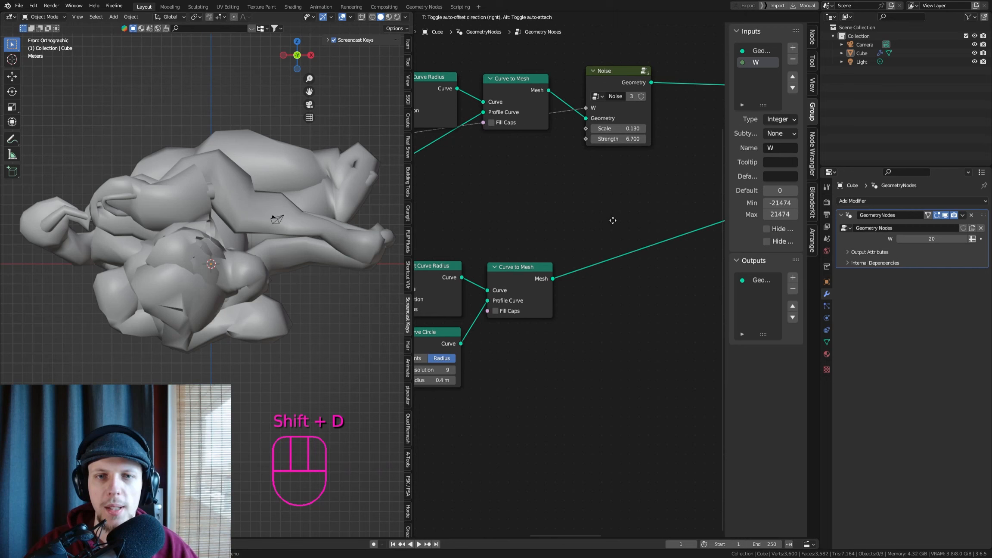
click(635, 69)
click(631, 69)
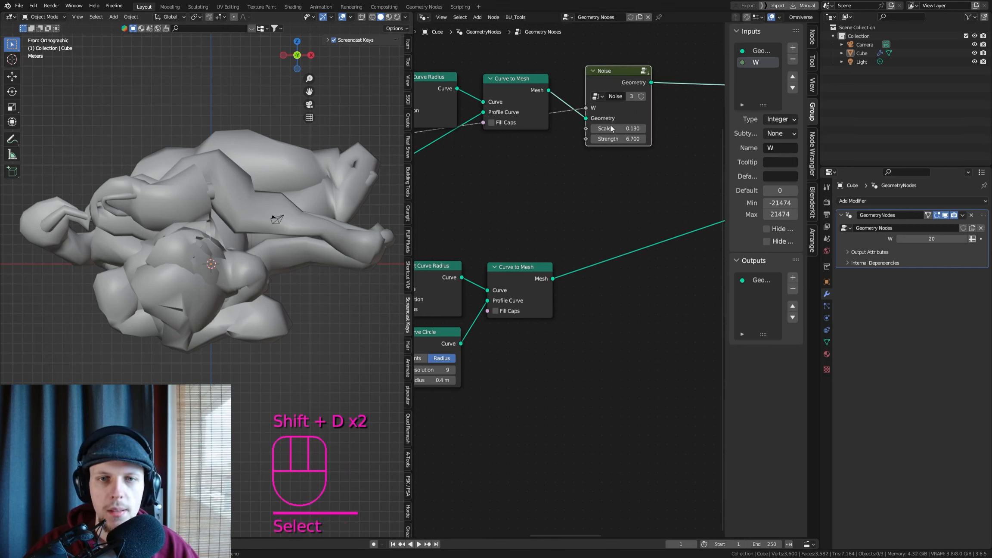
key(shift+d)
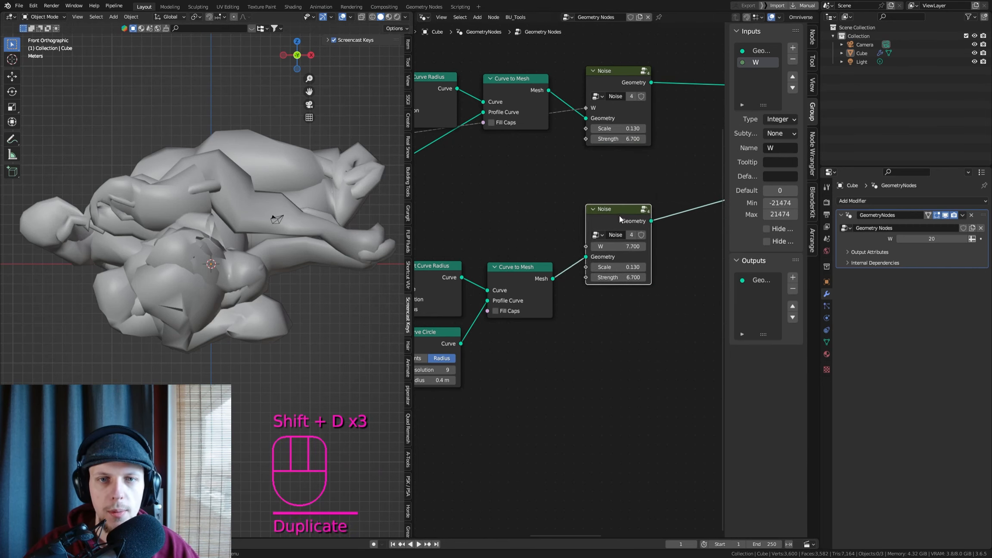
click(619, 215)
Add a reroute on the upper Noise group's W link and connect it to the lower Noise group's W input
shift+right_drag(560, 110, 561, 112)
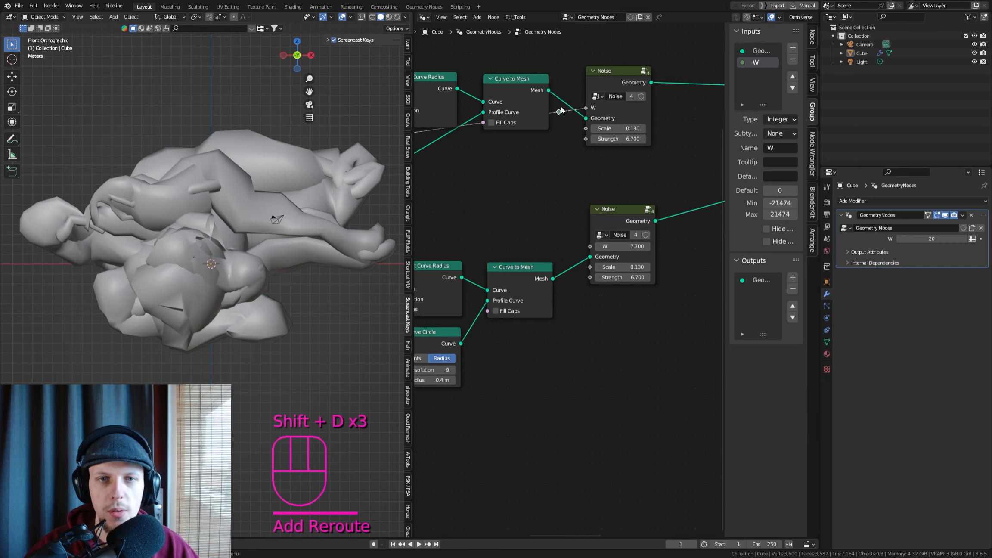
scroll(561, 111, up, 3)
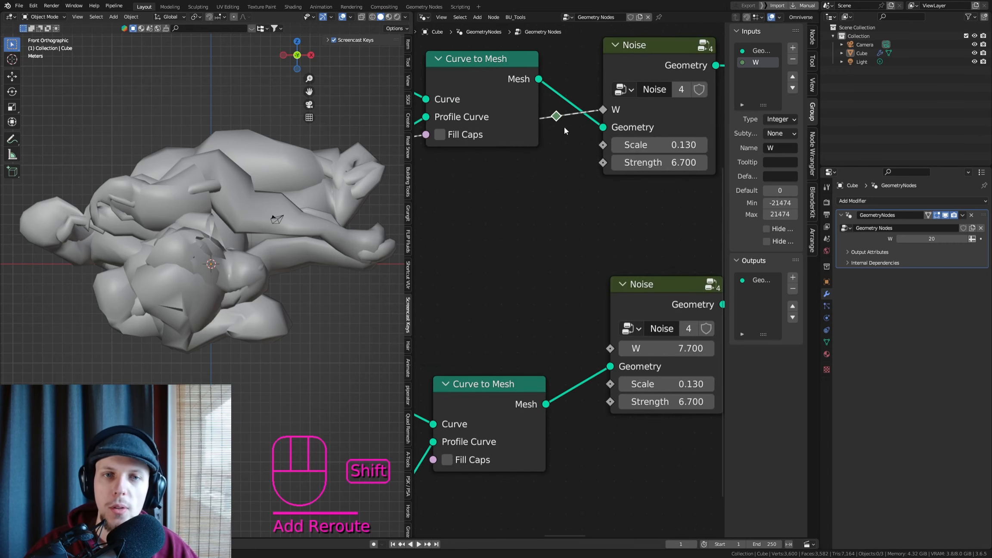
middle_drag(569, 150, 559, 129)
shift+right_drag(546, 92, 561, 119)
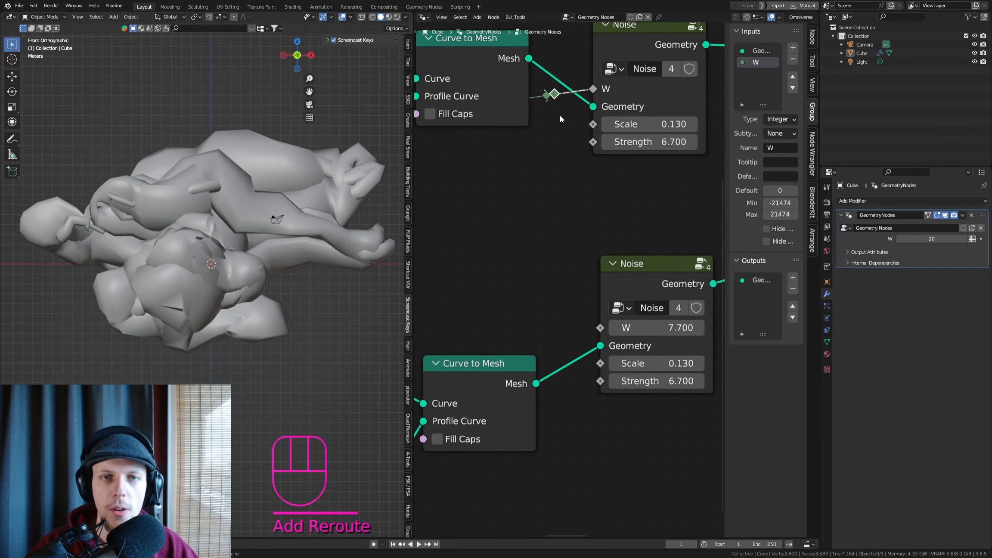
drag(545, 100, 600, 329)
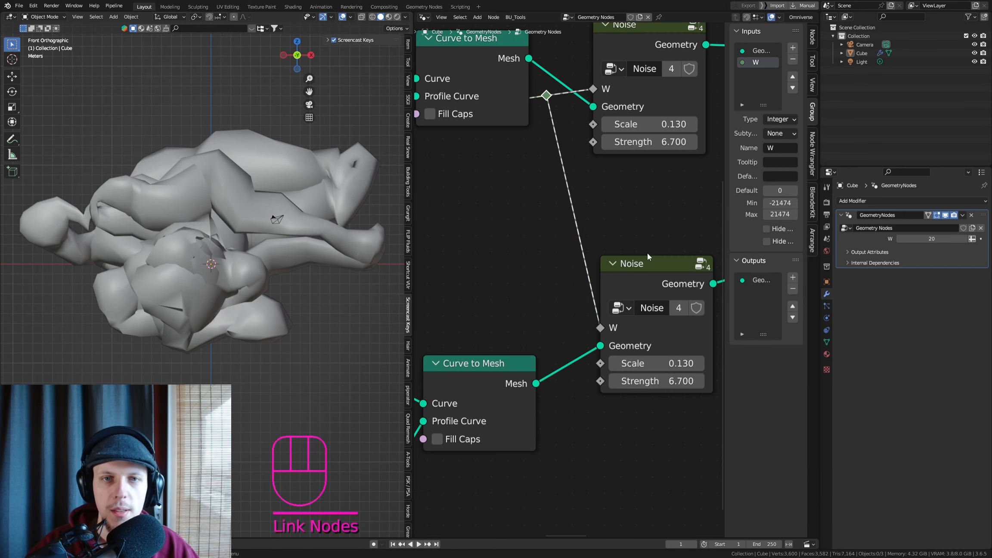
Try a scale of 0.1 on the lower Noise group, undoing the change
scroll(631, 217, down, 5)
shift+middle_drag(659, 250, 554, 207)
scroll(547, 211, up, 4)
shift+middle_drag(517, 234, 606, 279)
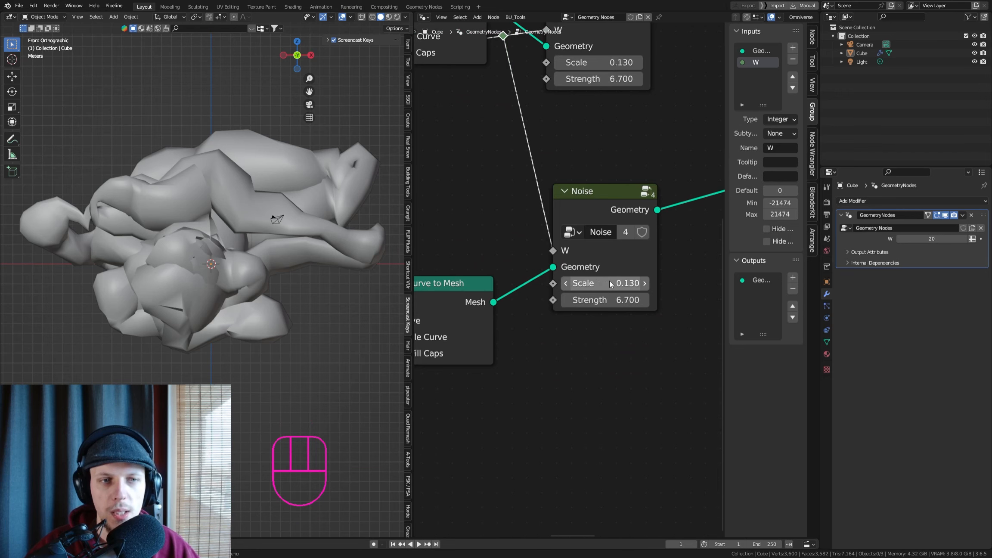
mouse_move(607, 283)
shift+mouse_down()
mouse_move(584, 283)
mouse_move(644, 283)
mouse_move(605, 283)
shift+mouse_up()
key(ctrl+z)
scroll(565, 206, down, 2)
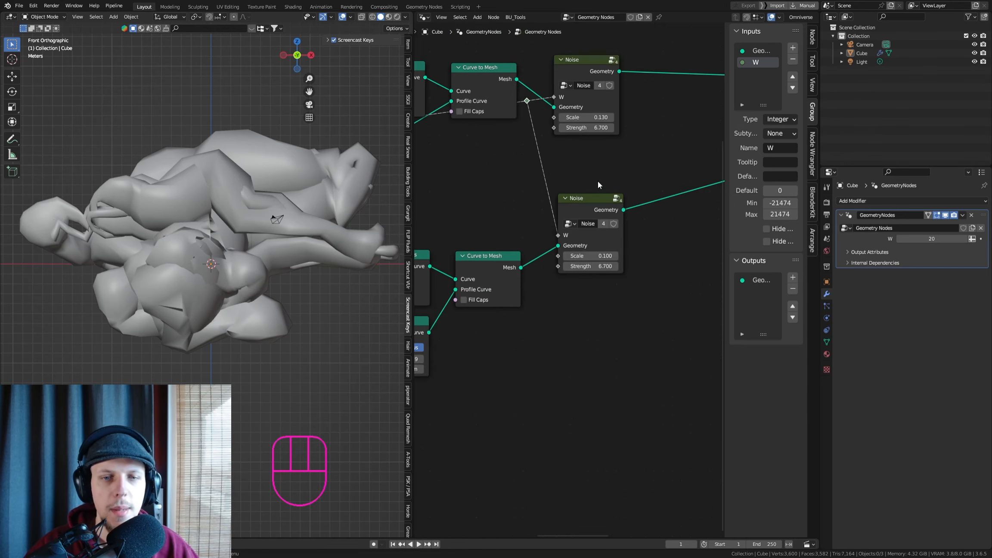
key(ctrl+z)
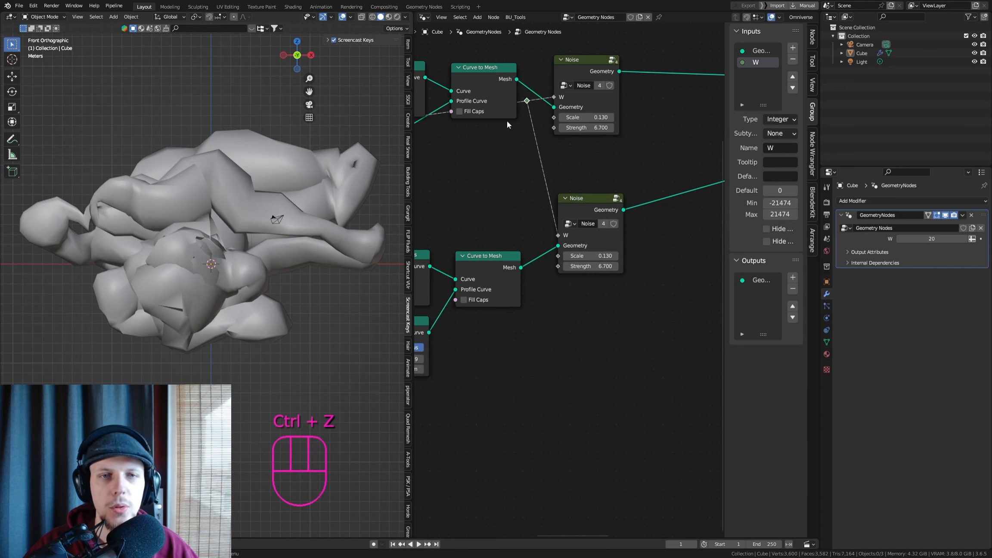
Insert an Add math node on the W link to the lower Noise group and set its value to -3.22
scroll(507, 121, up, 2)
key(shift+a)
text(add)
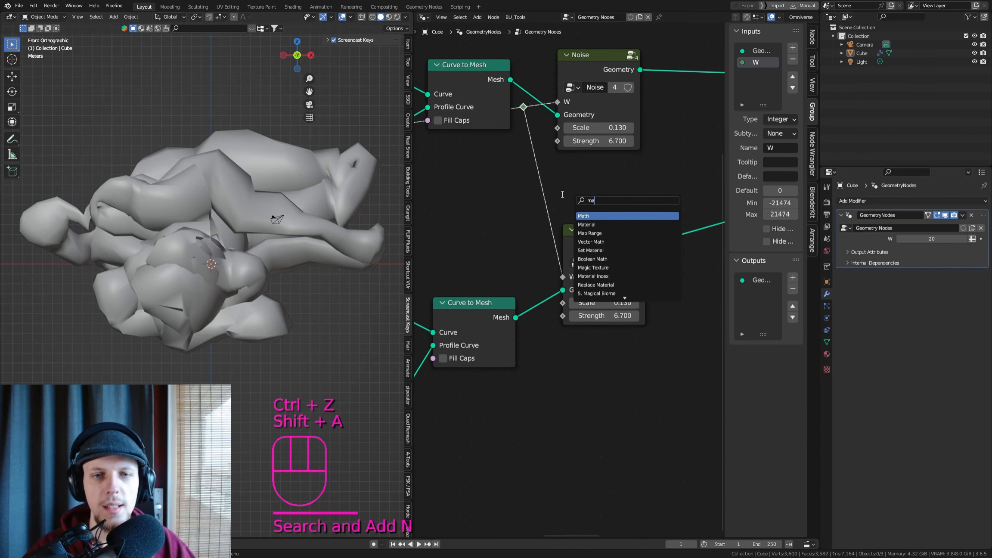
key(Return)
click(546, 222)
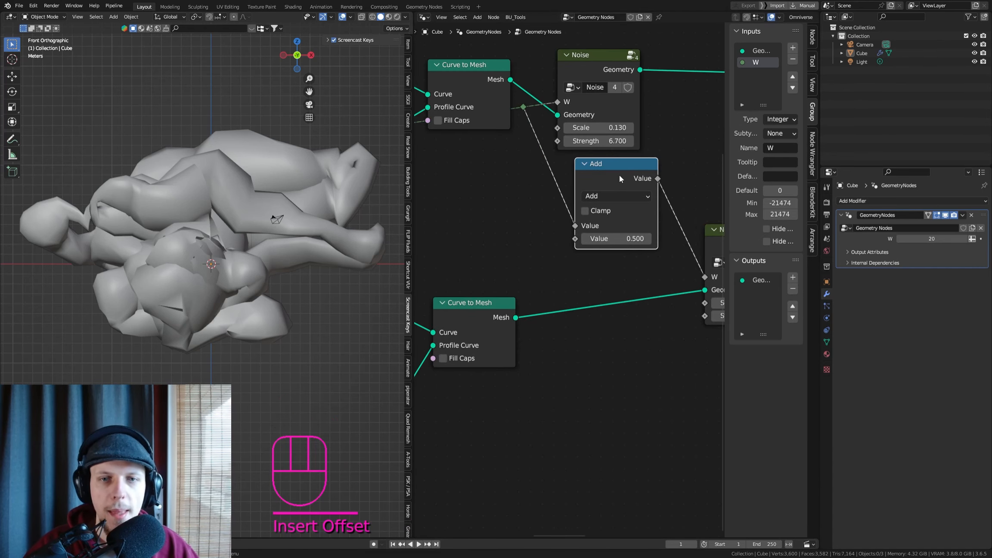
drag(619, 177, 598, 217)
shift+middle_drag(705, 269, 643, 214)
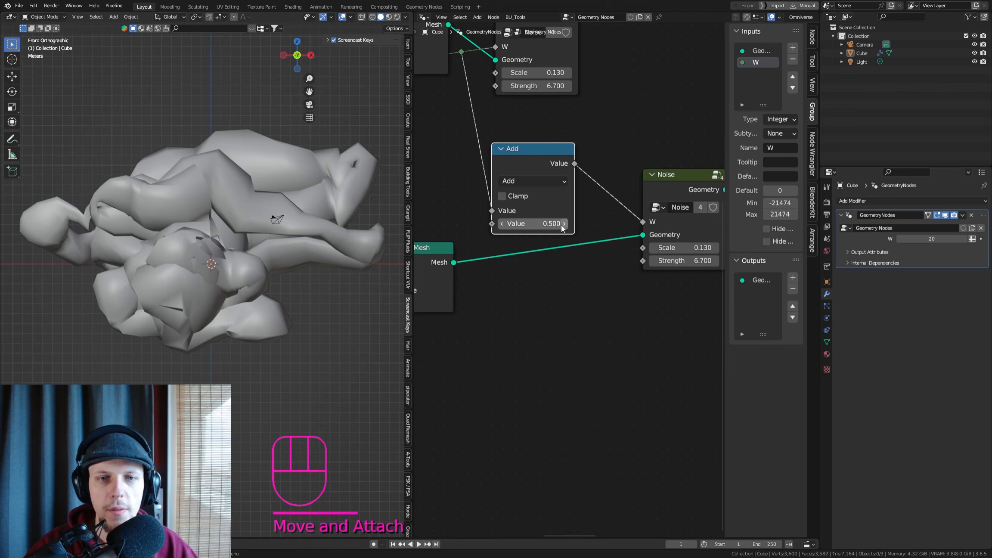
shift+drag(561, 224, 539, 187)
scroll(573, 207, down, 4)
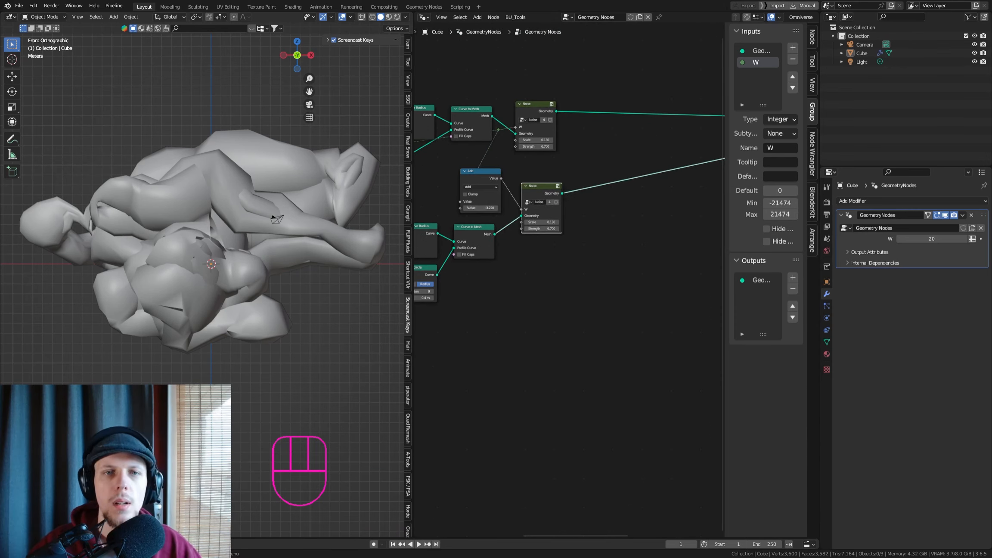
Insert a Distribute Points on Faces node after the upper Noise group and align it beside that group
scroll(618, 167, down, 4)
middle_drag(626, 108, 561, 101)
scroll(585, 145, up, 4)
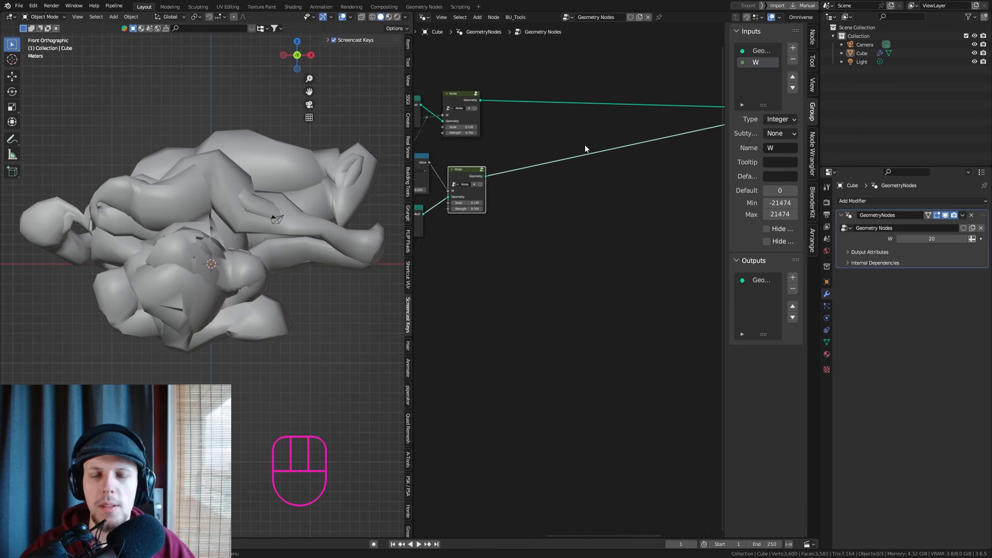
middle_drag(584, 145, 526, 179)
scroll(517, 192, down, 2)
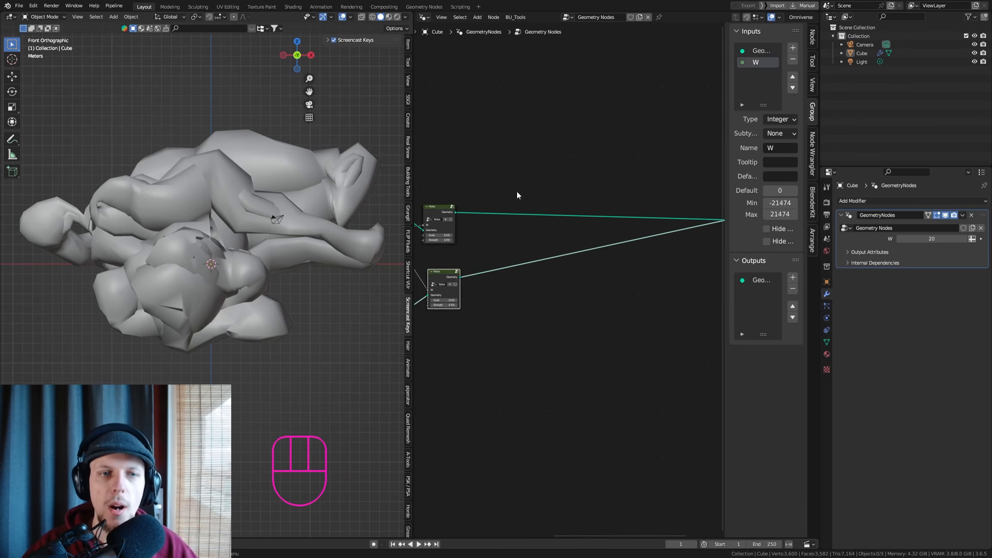
scroll(494, 210, up, 5)
shift+middle_drag(494, 209, 563, 192)
key(shift+a)
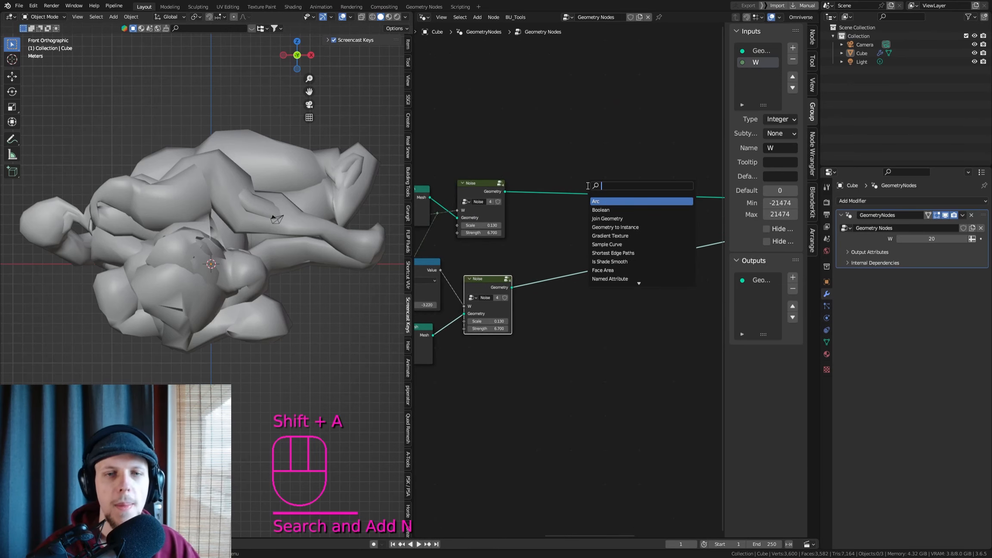
text(distrubte)
key(Return)
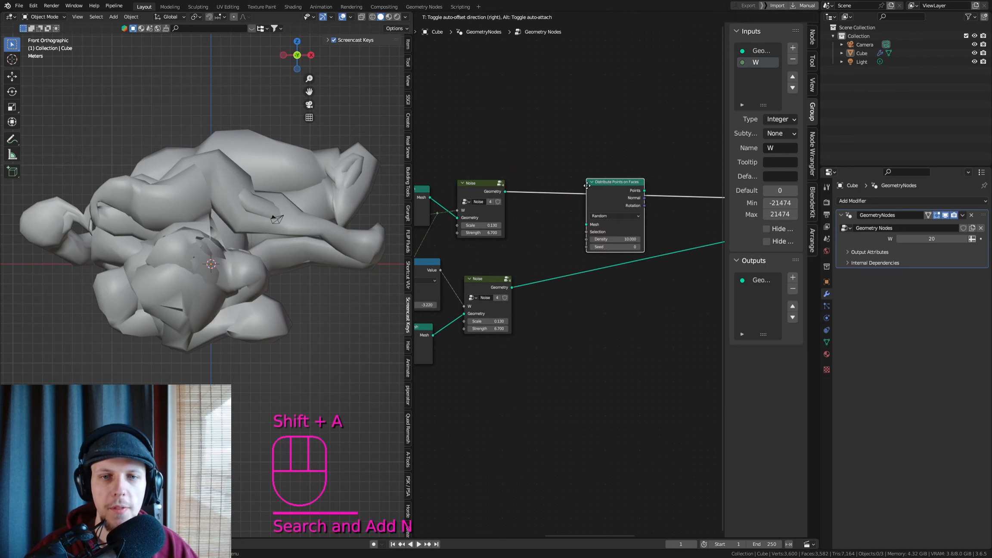
click(557, 197)
shift+middle_drag(578, 223, 581, 172)
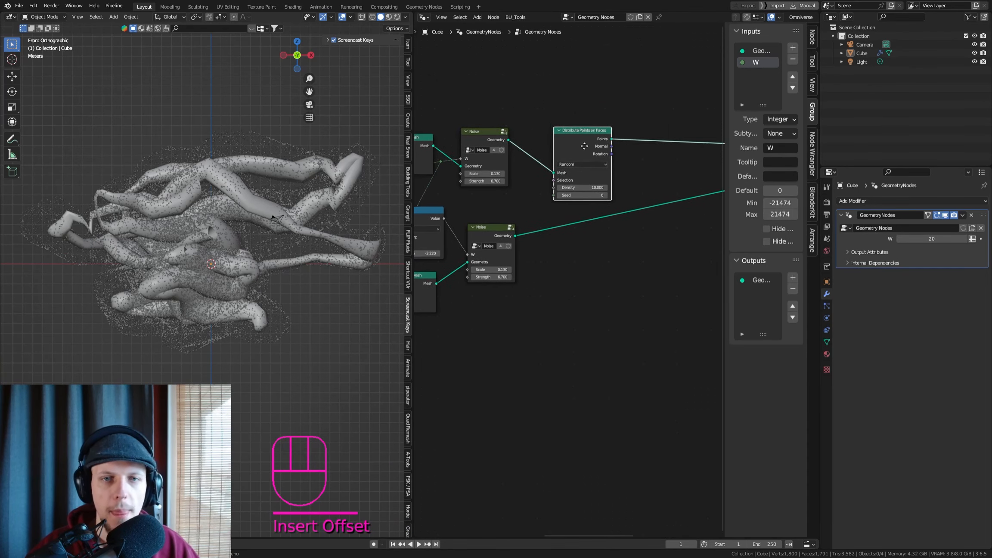
key(g)
click(572, 137)
Duplicate the Distribute Points on Faces node, insert the copy after the lower Noise group, and inspect the point cloud up close
key(shift+d)
click(584, 229)
key(g)
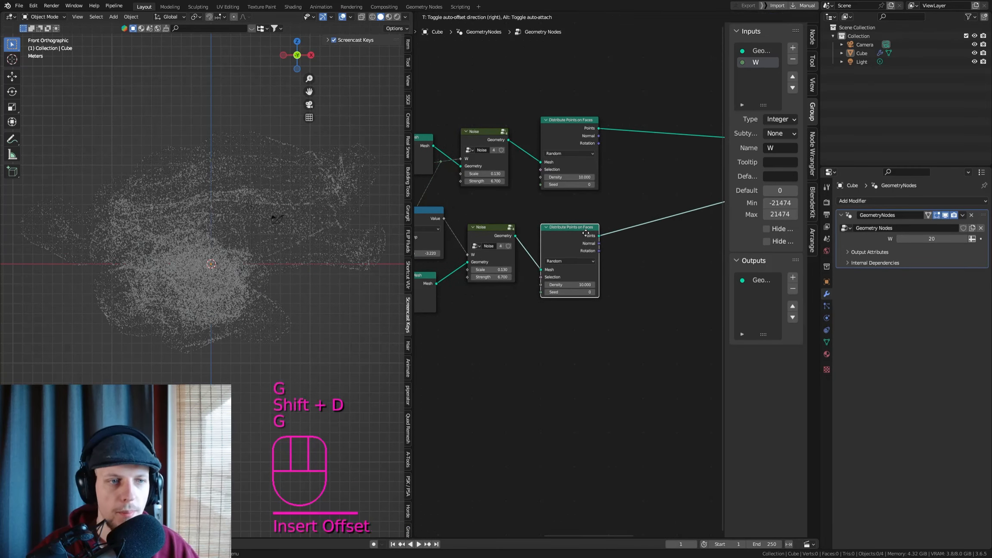
click(585, 232)
scroll(586, 224, up, 5)
scroll(261, 247, up, 4)
scroll(261, 247, down, 3)
mouse_move(200, 230)
shift+middle_down()
mouse_move(190, 227)
mouse_move(211, 238)
shift+middle_up()
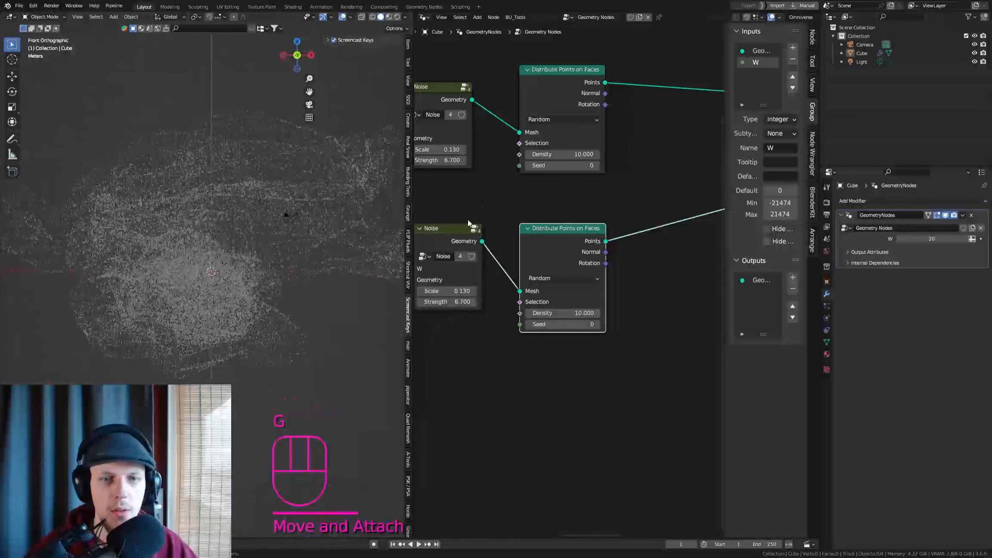
Insert a Set Point Radius node after the upper Distribute Points on Faces and a duplicate of it after the lower one
scroll(623, 136, down, 1)
shift+middle_drag(639, 150, 552, 129)
key(shift+a)
click(552, 129)
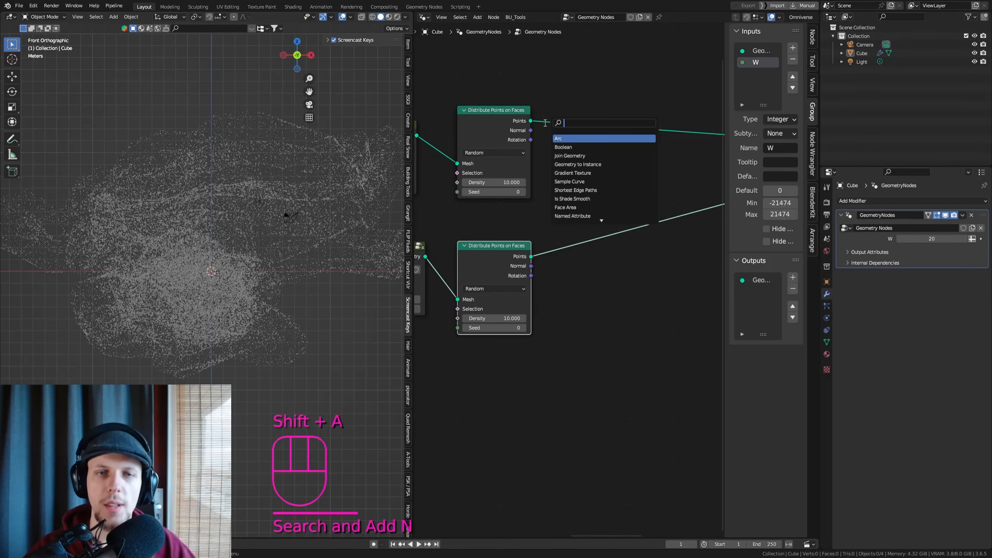
text(set point)
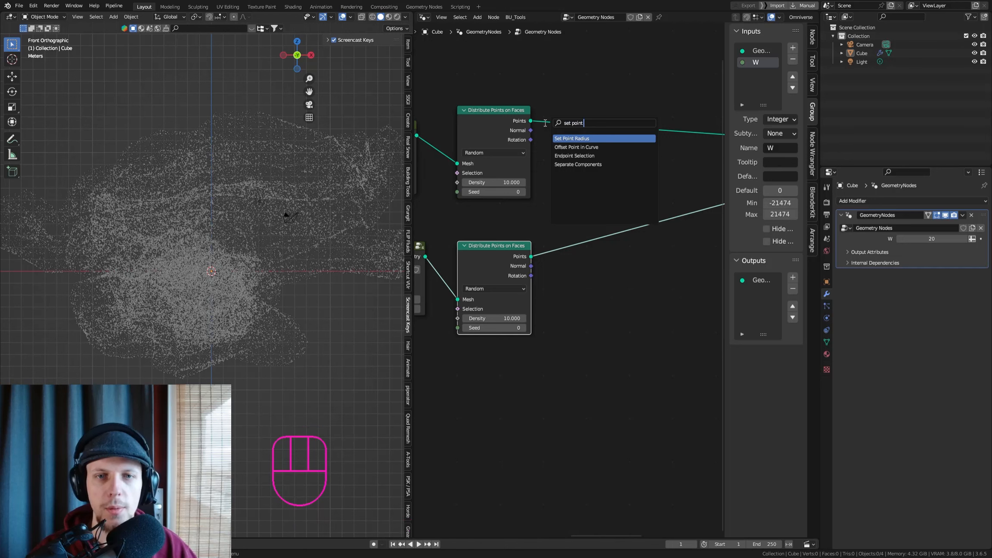
key(Return)
click(584, 124)
key(shift+d)
click(602, 230)
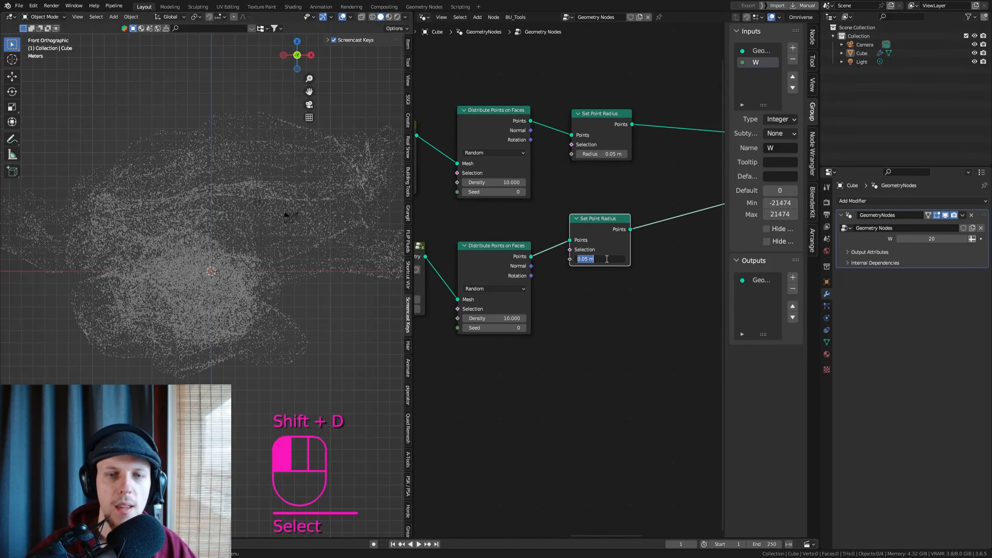
Set the lower Set Point Radius node's Radius to 0.025 m
text(.0)
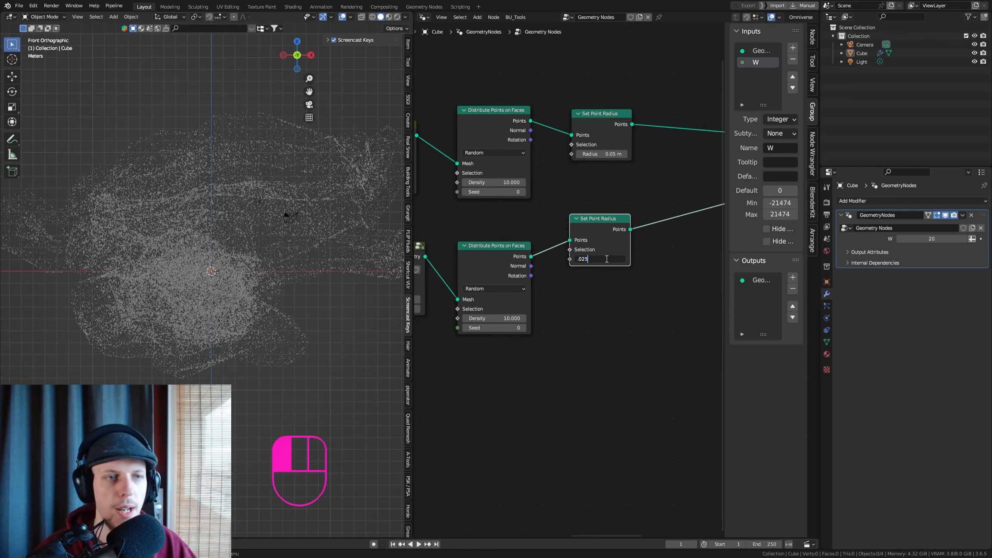
text(25)
key(Return)
scroll(276, 275, up, 1)
shift+middle_drag(141, 264, 203, 270)
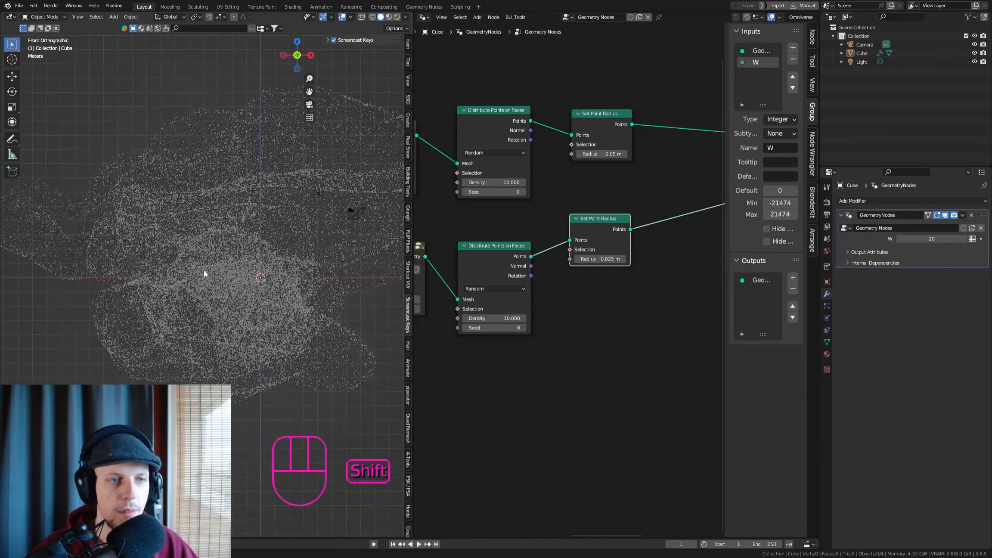
Try a different point Density on the upper and lower Distribute Points on Faces nodes and undo each change
middle_drag(537, 318, 589, 296)
scroll(589, 296, down, 1)
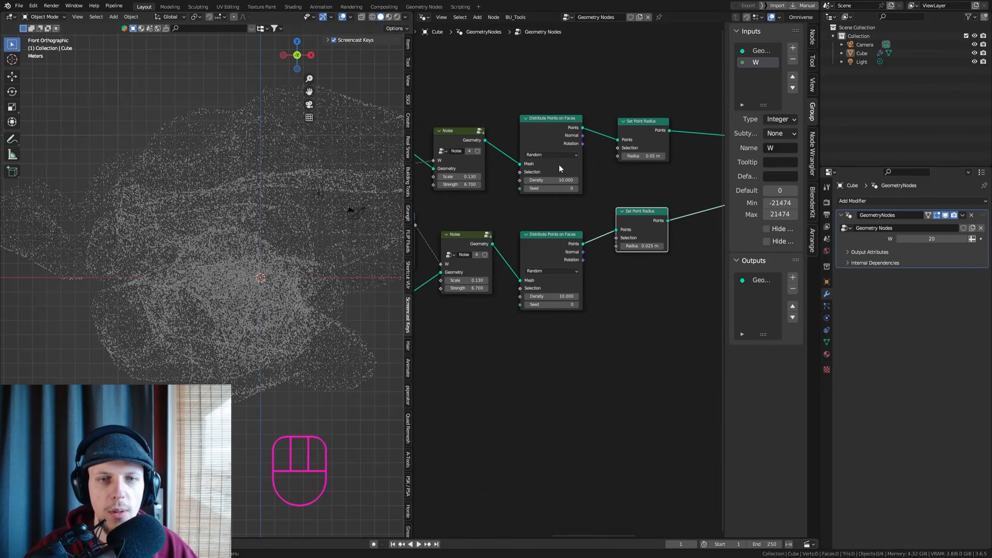
mouse_move(552, 180)
ctrl+mouse_down()
mouse_move(581, 180)
mouse_move(551, 180)
ctrl+mouse_up()
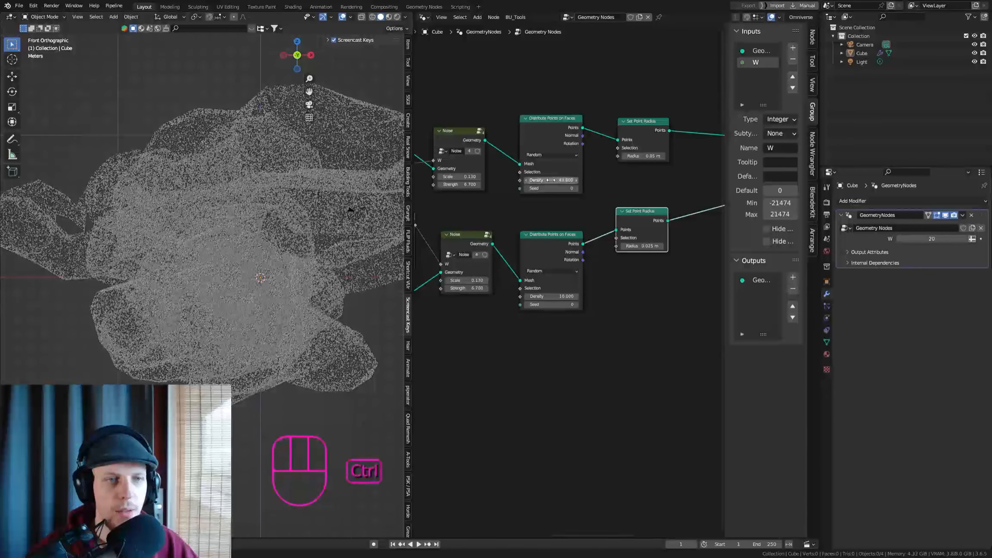
key(ctrl+z)
drag(551, 296, 582, 297)
key(ctrl+z)
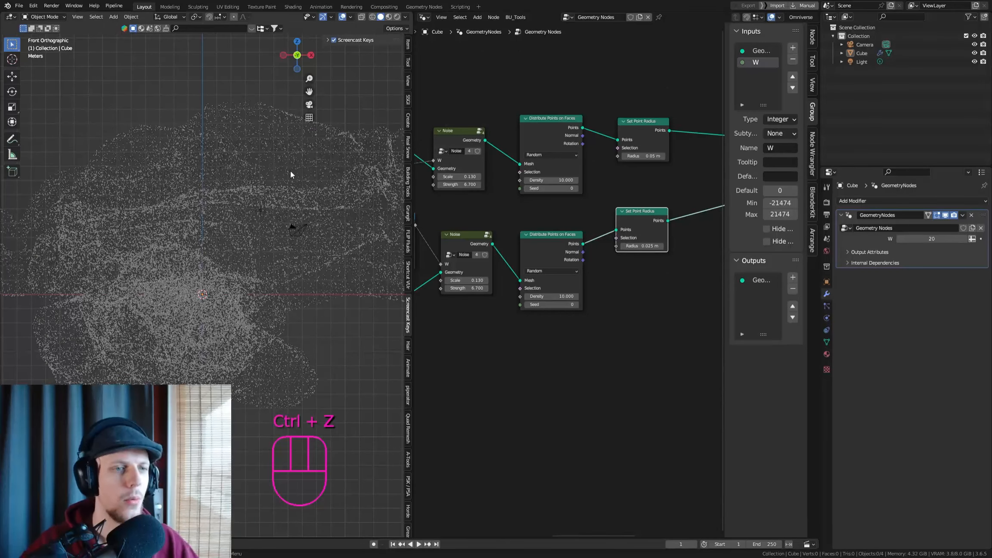
Set the Density of the lower Distribute Points on Faces node to 54.7 and of the upper one to 11.7
drag(551, 296, 559, 296)
drag(551, 180, 547, 180)
middle_drag(550, 180, 537, 161)
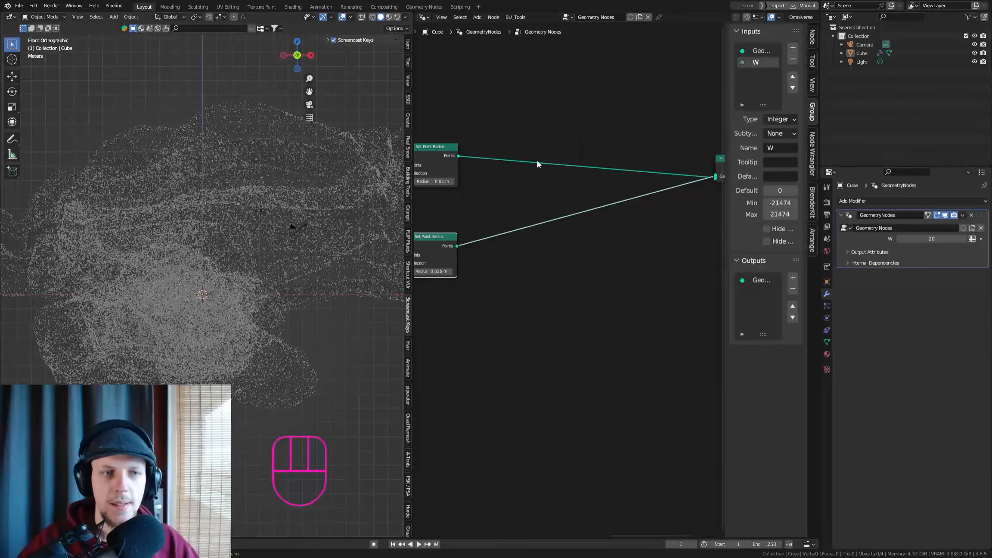
scroll(534, 177, down, 2)
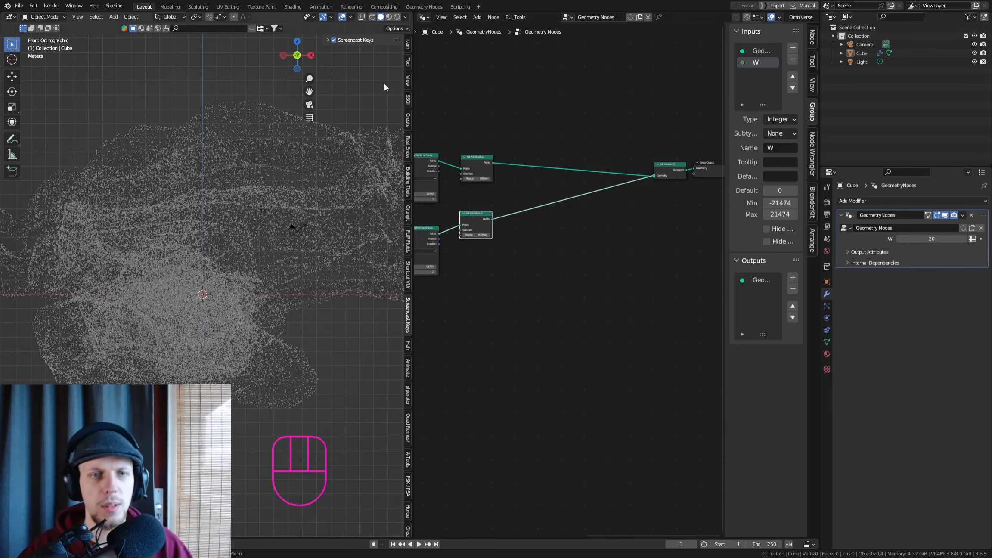
Duplicate the upper Noise group and insert the copy after the upper Set Point Radius node
scroll(501, 153, up, 2)
key(shift+a)
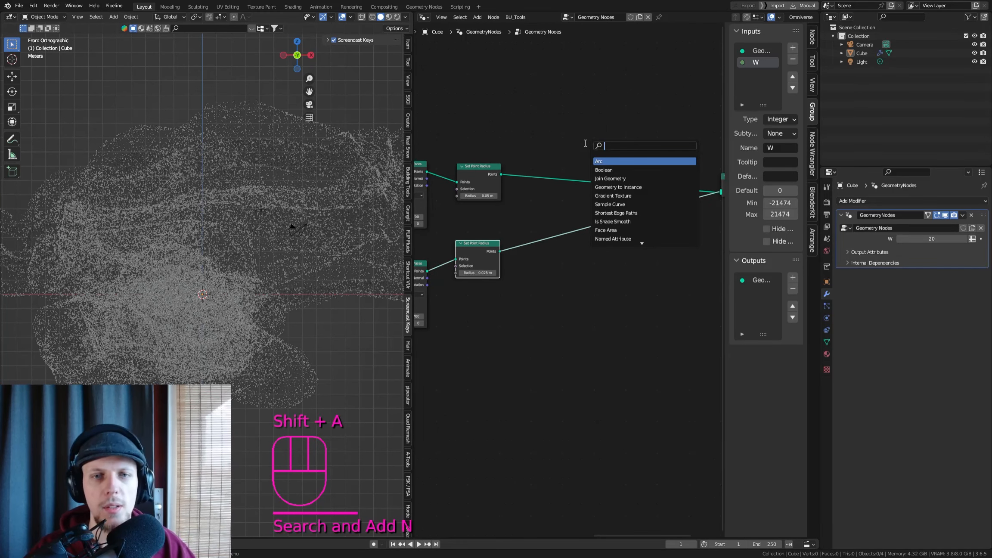
scroll(594, 146, down, 4)
click(601, 149)
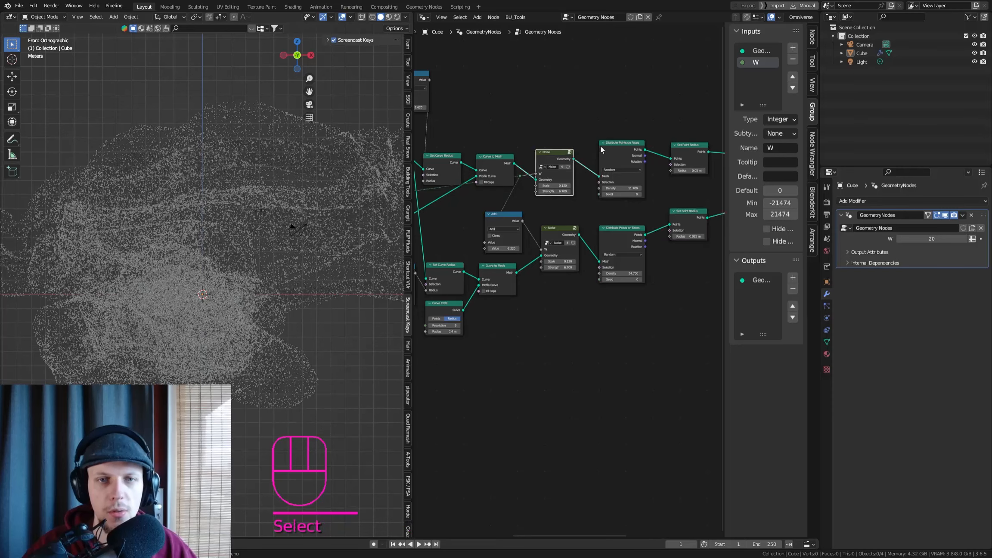
key(shift+d)
click(618, 173)
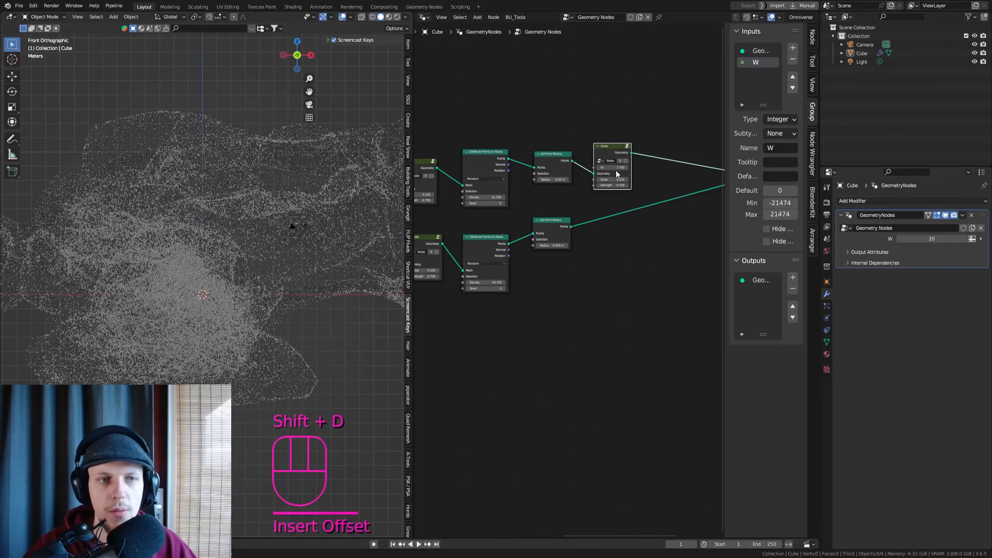
Set the inserted Noise group's W to -21.1, Scale to 0.38 and Strength to 1.72, and link the shared W value into it
scroll(617, 174, up, 4)
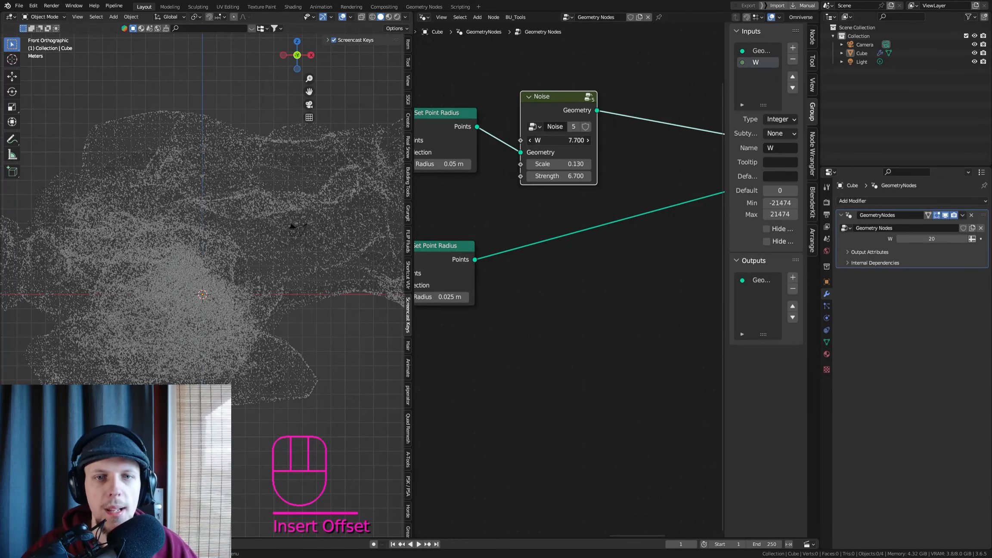
drag(560, 140, 495, 140)
mouse_move(560, 164)
shift+mouse_down()
mouse_move(589, 164)
mouse_move(526, 176)
mouse_move(560, 175)
mouse_move(551, 176)
shift+mouse_up()
scroll(541, 140, down, 4)
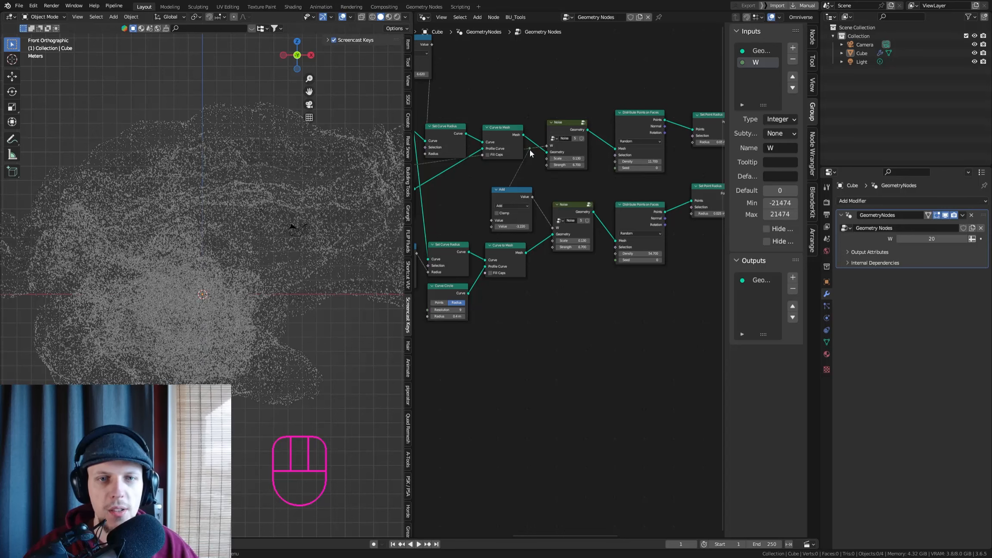
drag(530, 148, 663, 130)
Duplicate the new Noise group and insert the copy after the lower Set Point Radius node
key(shift+d)
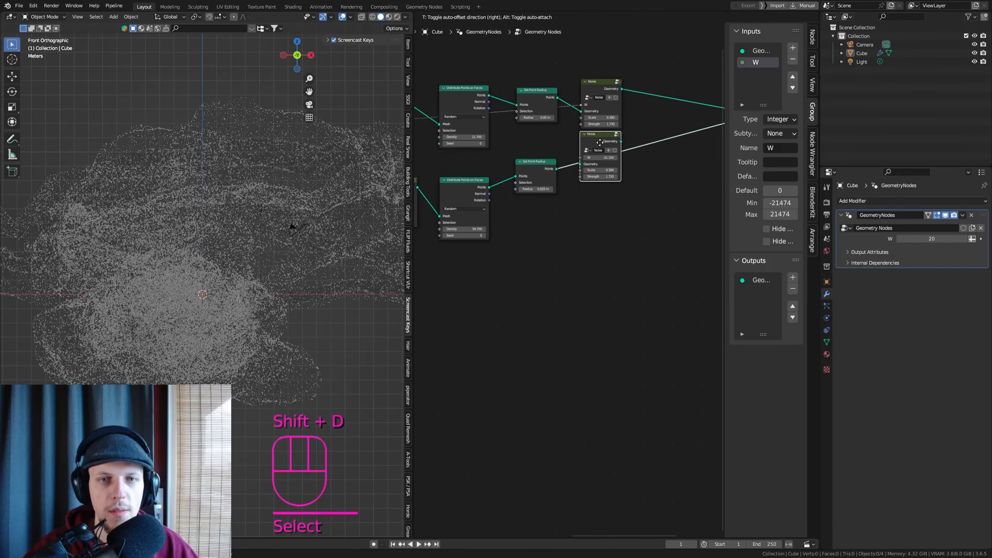
click(600, 151)
key(g)
click(601, 158)
scroll(600, 160, up, 5)
middle_drag(448, 143, 545, 150)
scroll(545, 150, down, 4)
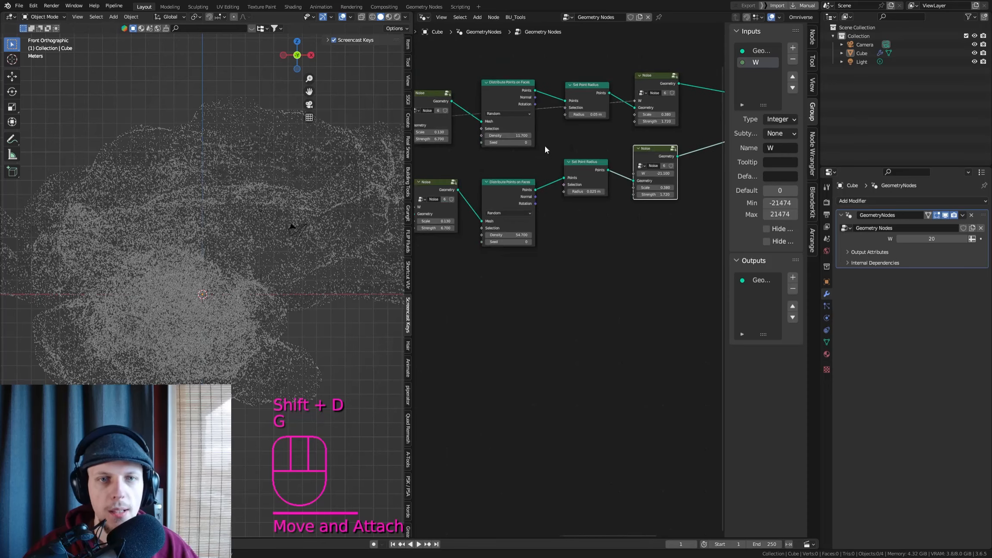
Link the Add math node's Value output to the W input of the lower duplicated Noise group
shift+right_drag(458, 113, 459, 124)
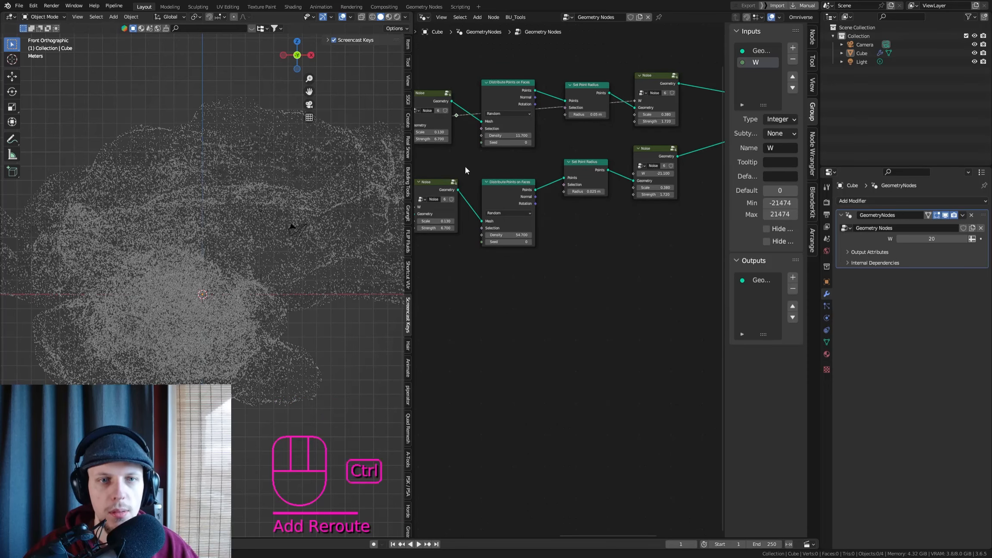
key(ctrl+z)
middle_drag(470, 169, 600, 141)
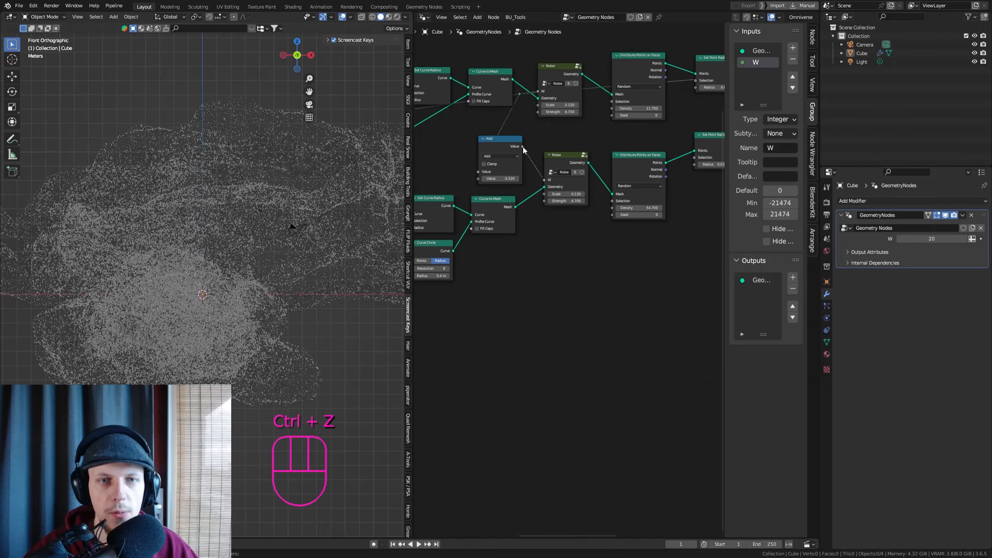
drag(522, 146, 652, 155)
drag(870, 174, 654, 150)
middle_drag(673, 130, 593, 117)
Set the lower duplicated Noise group's Strength to 4.96, undo the trial Scale change, and save the file
scroll(592, 117, up, 9)
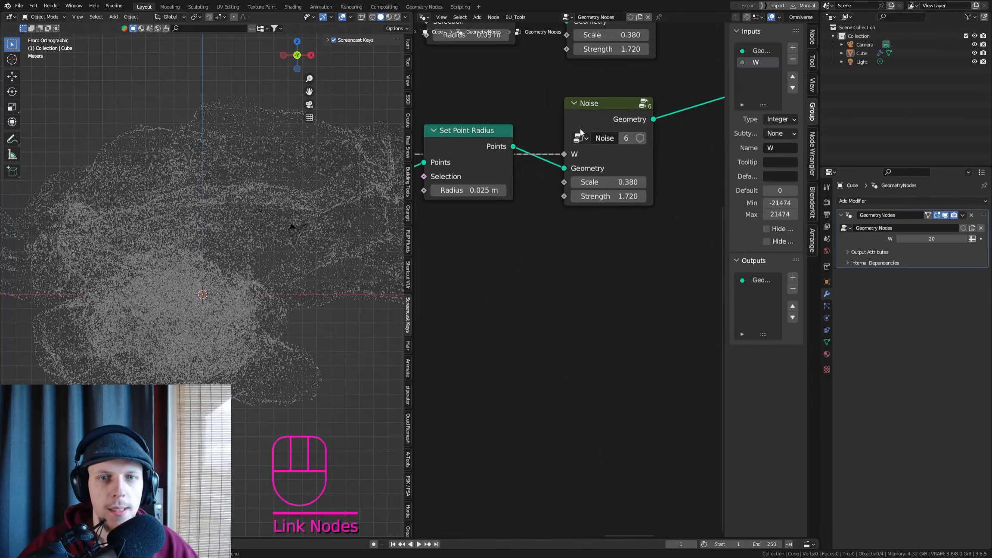
mouse_move(609, 186)
shift+mouse_down()
mouse_move(630, 185)
mouse_move(608, 196)
mouse_move(641, 196)
mouse_move(620, 195)
mouse_move(626, 182)
shift+mouse_up()
key(ctrl+z)
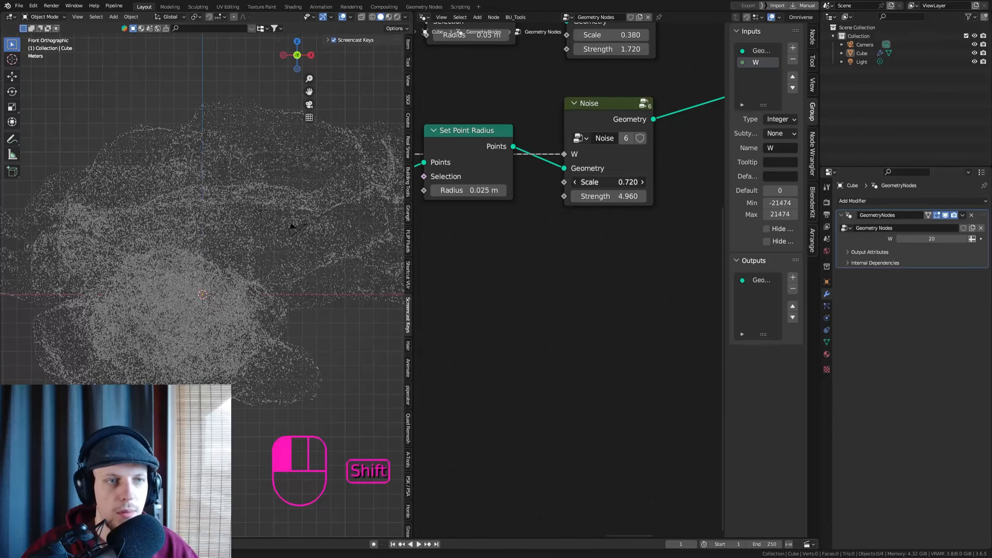
key(ctrl+z)
middle_drag(476, 187, 534, 186)
key(ctrl+s)
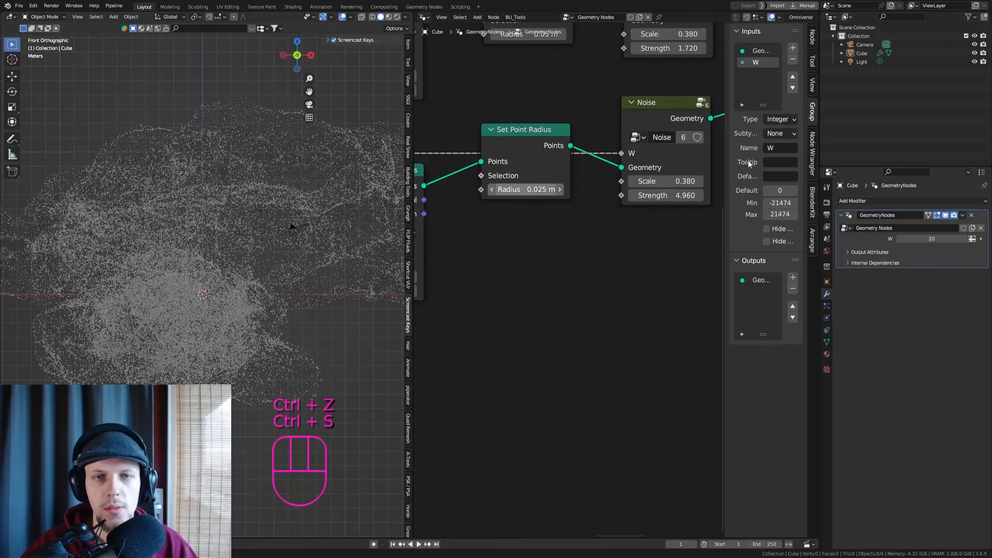
Place Join Geometry beside the two Noise groups and insert a duplicate of the upper Noise group after it
middle_drag(659, 177, 602, 204)
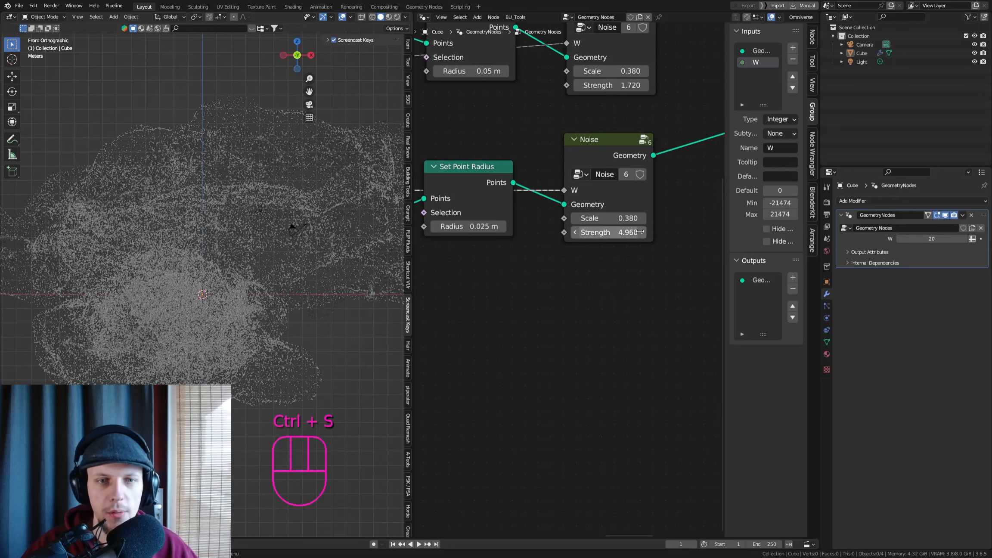
middle_drag(526, 198, 687, 200)
middle_drag(538, 224, 438, 296)
scroll(554, 273, down, 3)
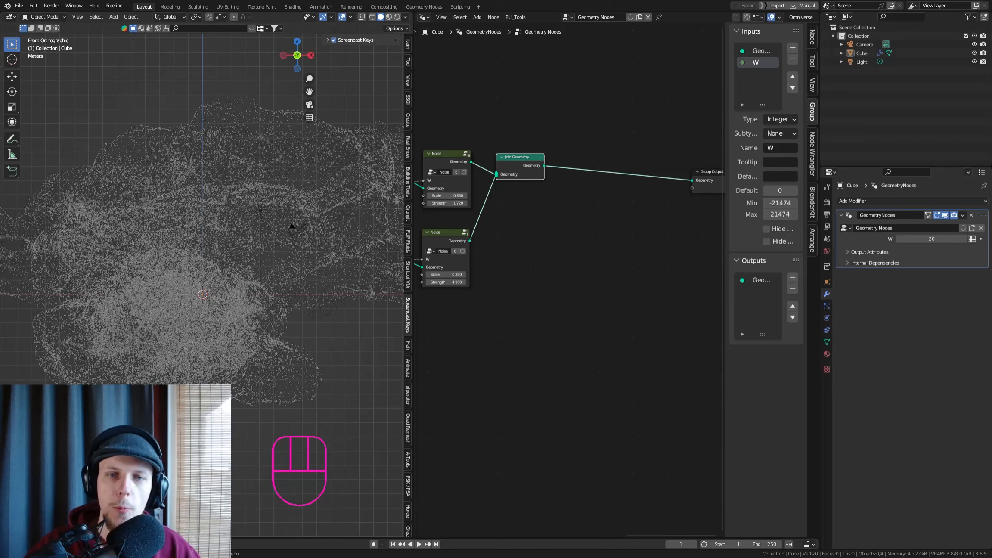
click(446, 153)
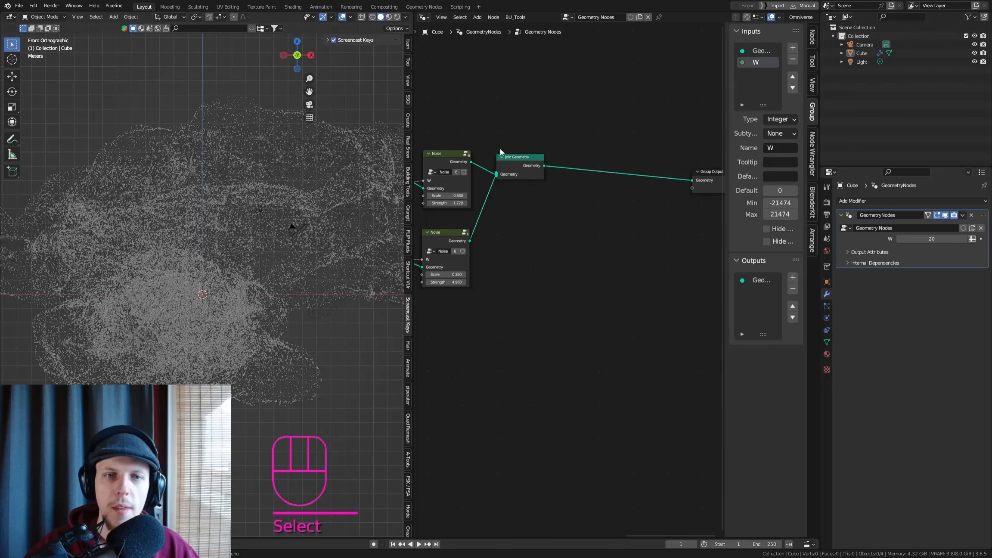
scroll(447, 151, up, 2)
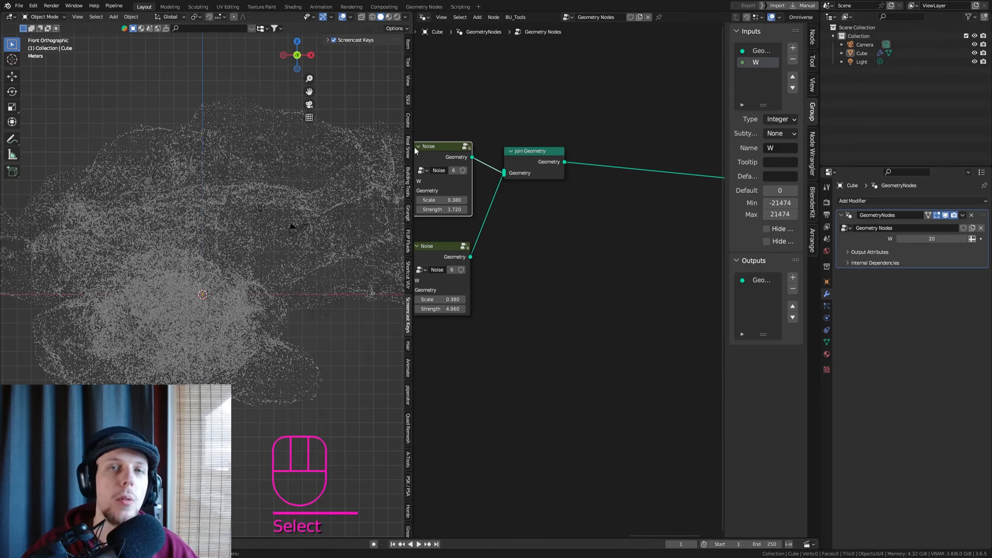
key(shift+d)
click(599, 161)
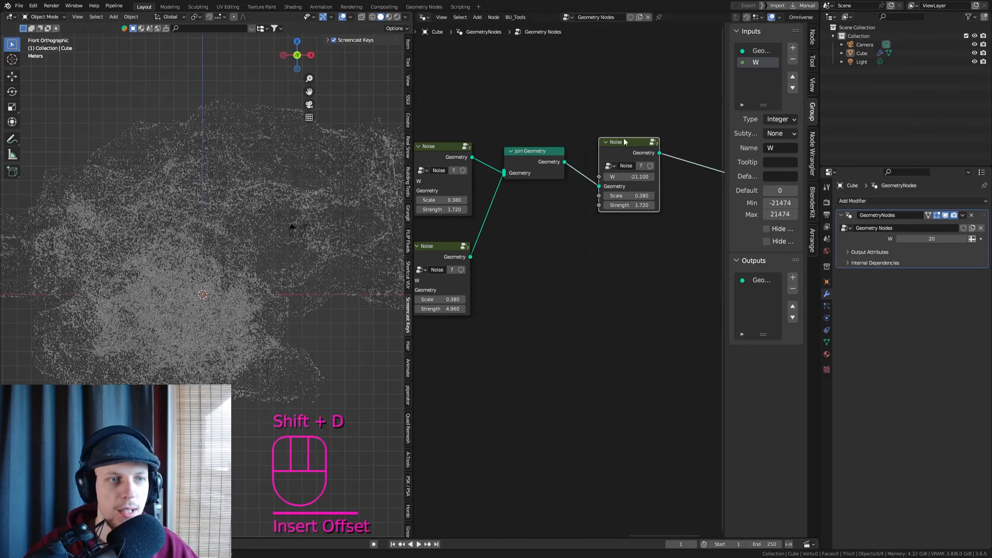
Set the final Noise group's Scale to 0.29 and Strength to 3.7
scroll(620, 155, up, 2)
mouse_move(634, 210)
shift+mouse_down()
mouse_move(655, 211)
mouse_move(635, 224)
mouse_move(672, 224)
mouse_move(620, 211)
mouse_move(629, 211)
shift+mouse_up()
key(ctrl+z)
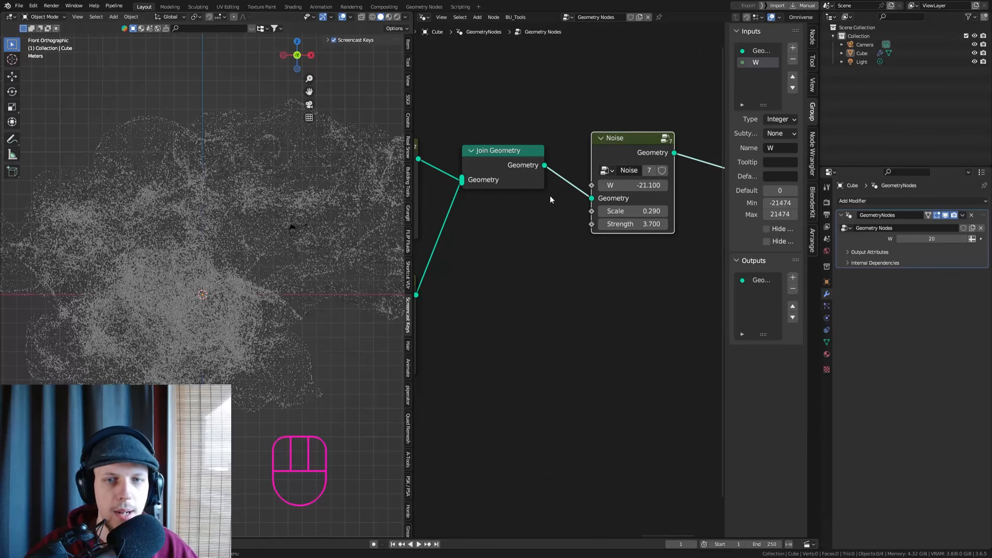
Move the Group Output beside the final Noise group and play the animation briefly
scroll(550, 199, down, 5)
shift+middle_drag(551, 200, 499, 202)
drag(566, 165, 555, 174)
drag(692, 187, 627, 176)
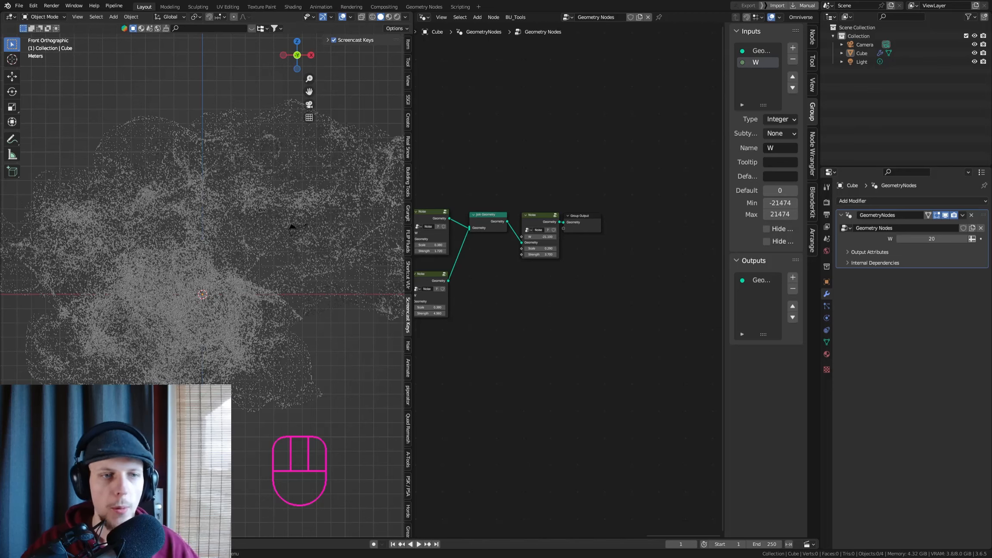
drag(582, 215, 706, 217)
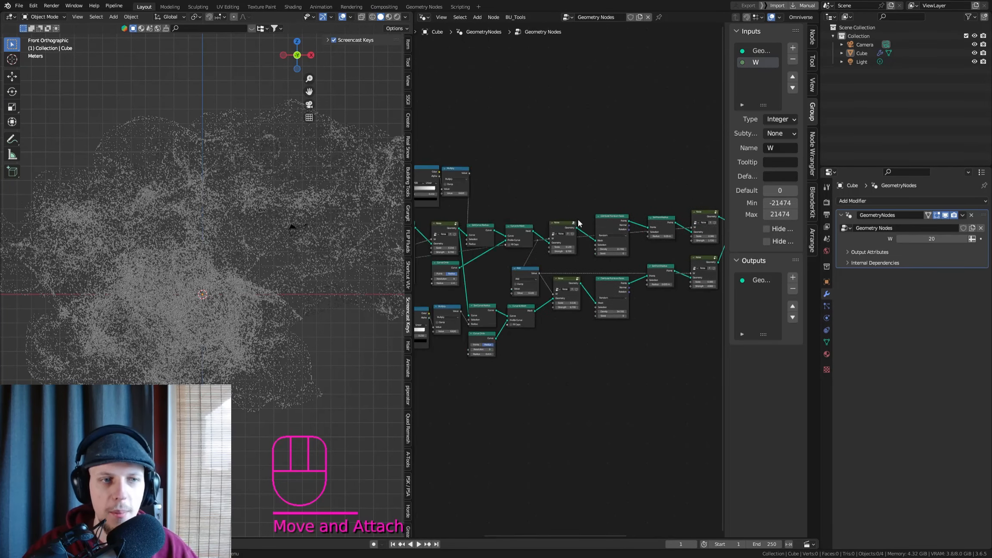
key(space)
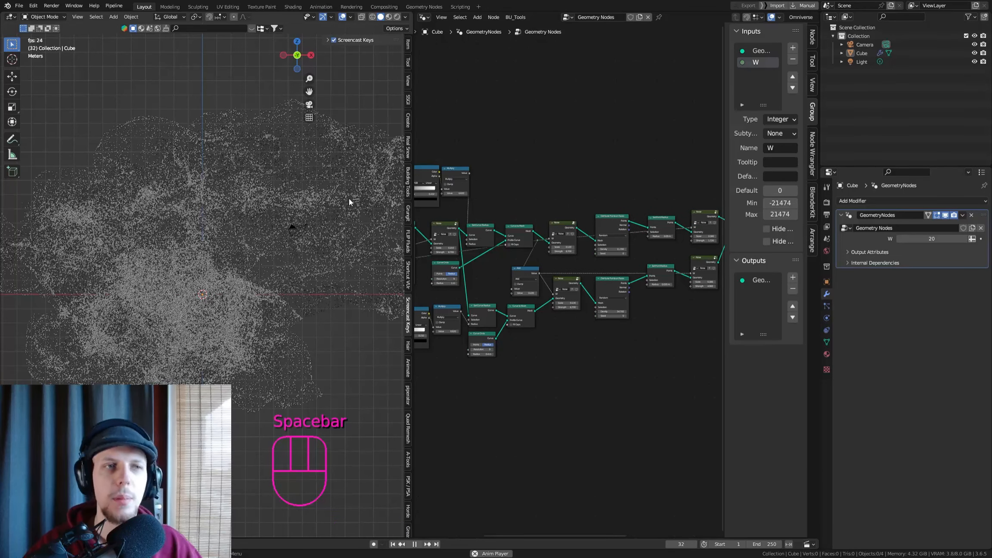
key(space)
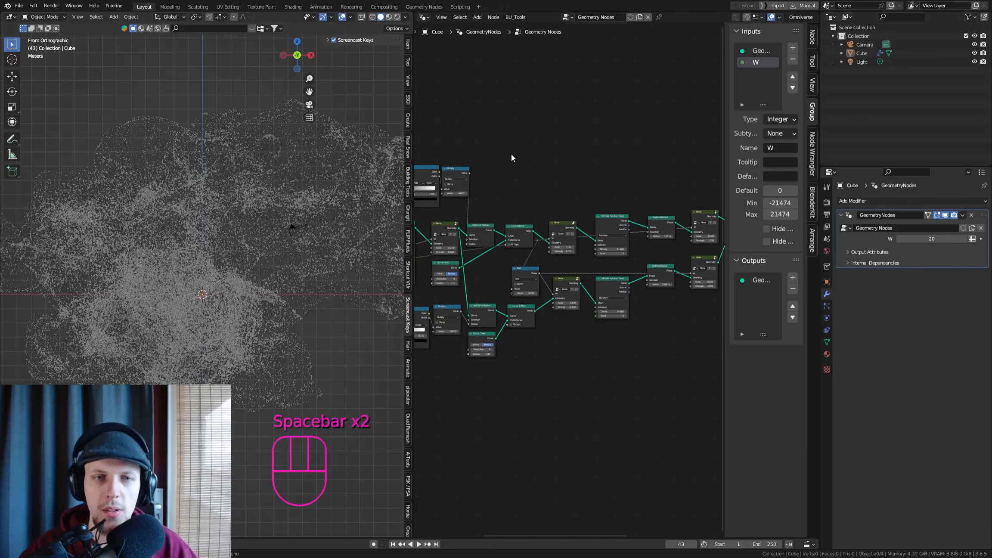
Dissolve the reroute near the Group Input while keeping its W links, and move the Group Input below Resample Curve
middle_drag(511, 158, 675, 130)
scroll(551, 209, up, 4)
drag(480, 236, 438, 265)
key(ctrl+x)
scroll(483, 253, up, 4)
drag(491, 236, 456, 266)
middle_drag(481, 264, 587, 219)
key(g)
click(586, 215)
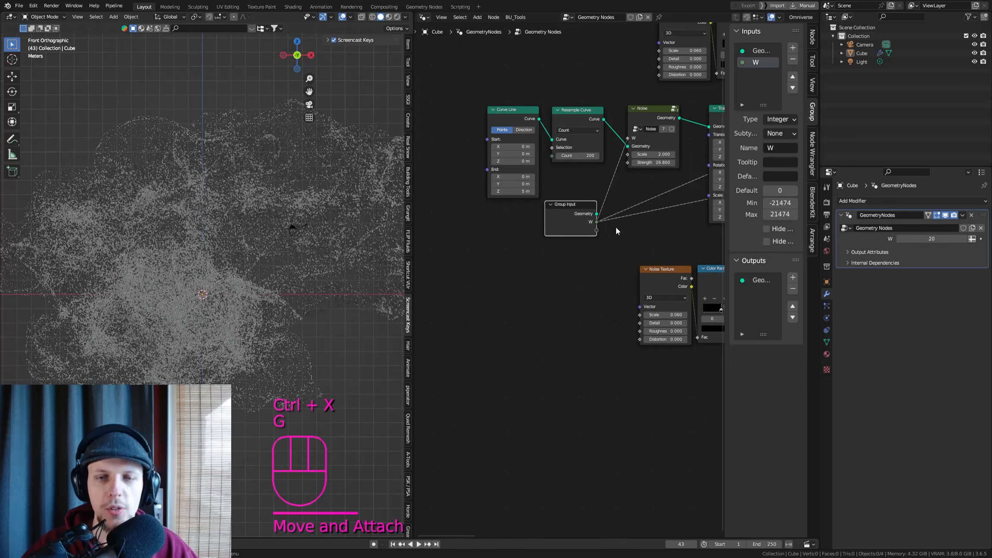
Switch both Noise Texture nodes, above and below the main node chain, from 3D to 4D
middle_drag(653, 235, 585, 205)
scroll(585, 189, down, 3)
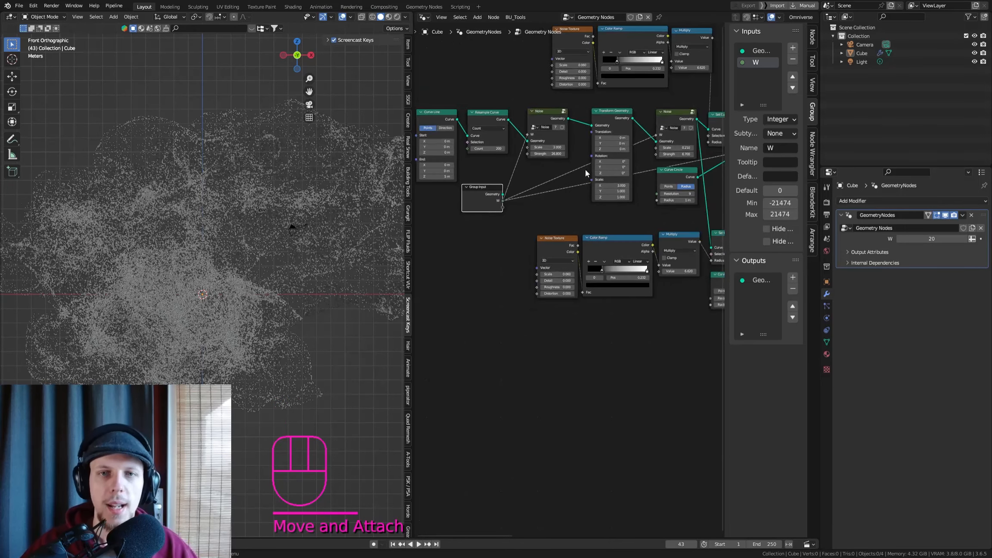
middle_drag(564, 75, 584, 107)
middle_drag(664, 96, 564, 129)
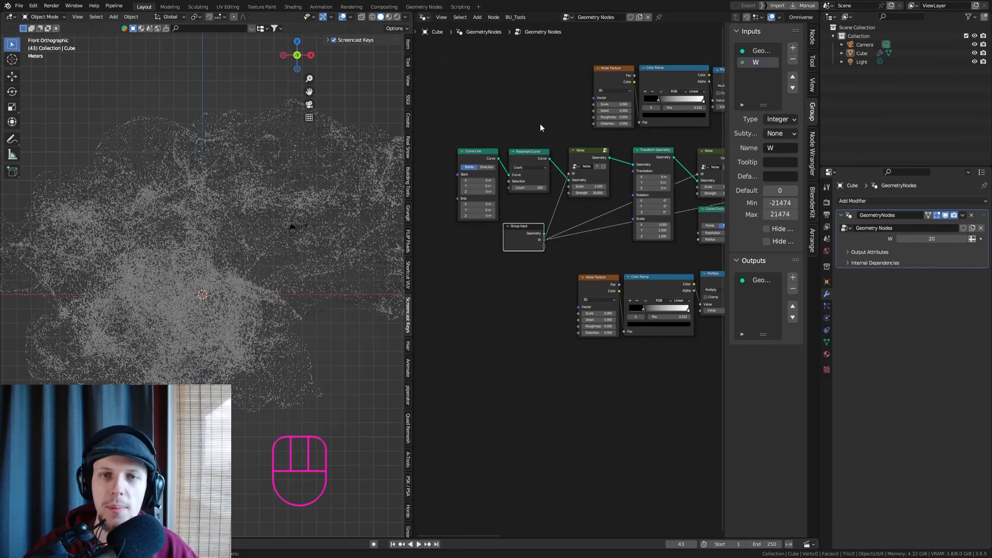
scroll(631, 159, up, 3)
middle_drag(631, 159, 574, 193)
scroll(583, 186, down, 6)
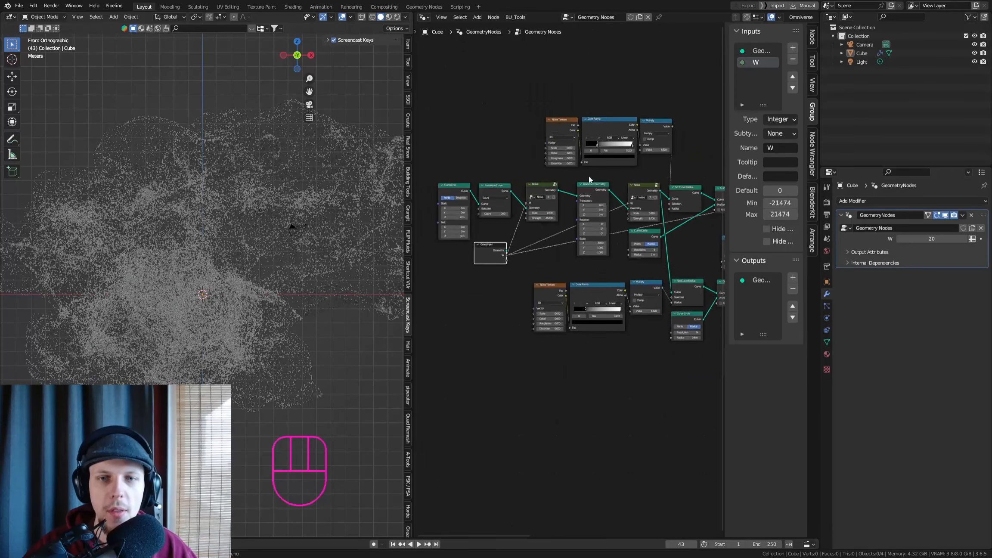
scroll(562, 176, up, 7)
middle_drag(525, 215, 591, 141)
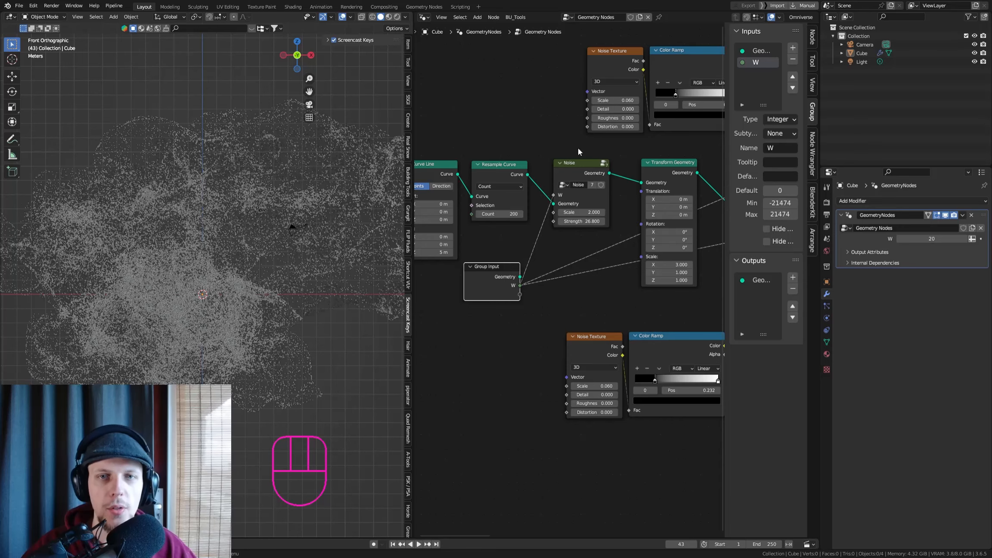
scroll(606, 62, up, 2)
click(603, 94)
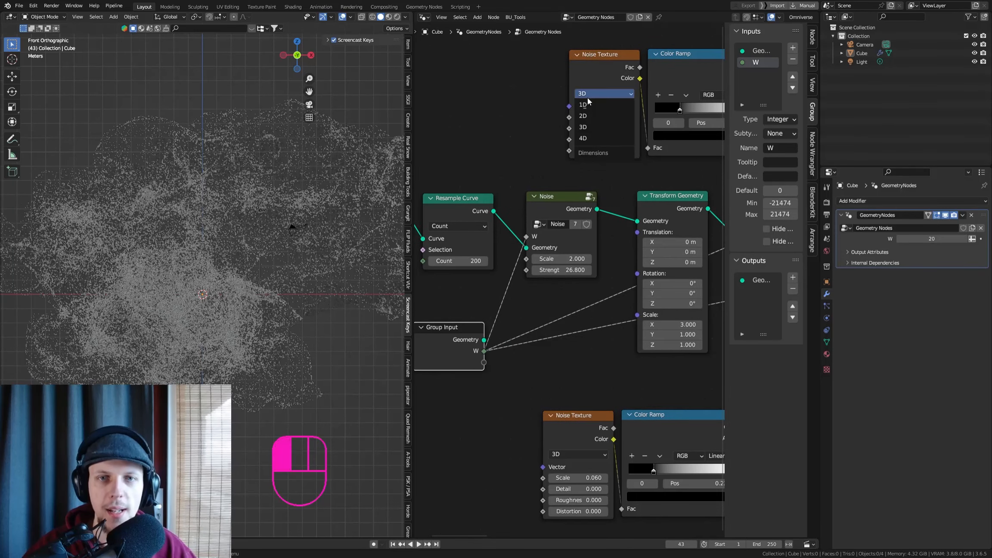
click(596, 140)
middle_drag(587, 448, 594, 378)
click(594, 382)
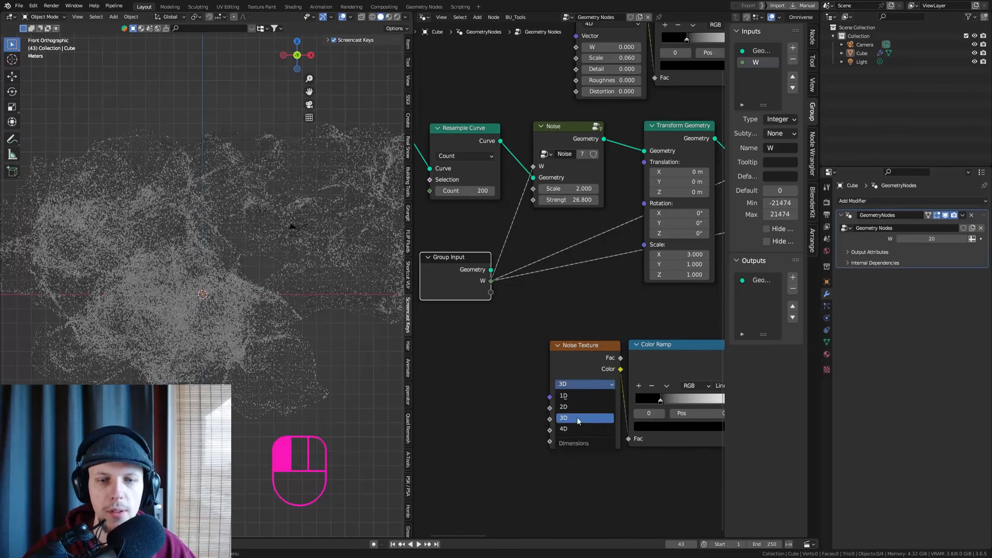
click(585, 419)
Connect the Group Input's W output to the W input of both Noise Texture nodes
middle_drag(504, 282, 516, 274)
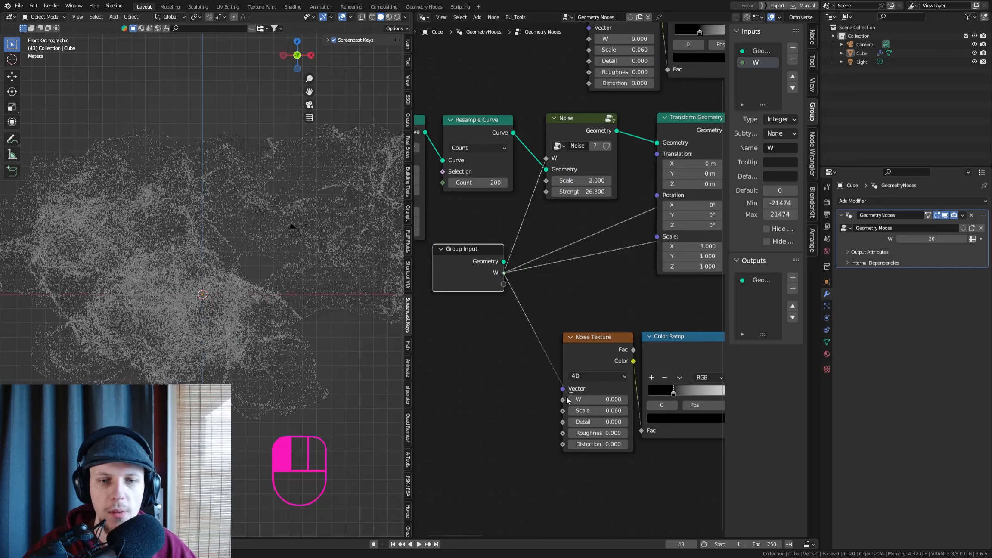
drag(566, 399, 563, 400)
middle_drag(513, 276, 502, 350)
drag(494, 347, 543, 257)
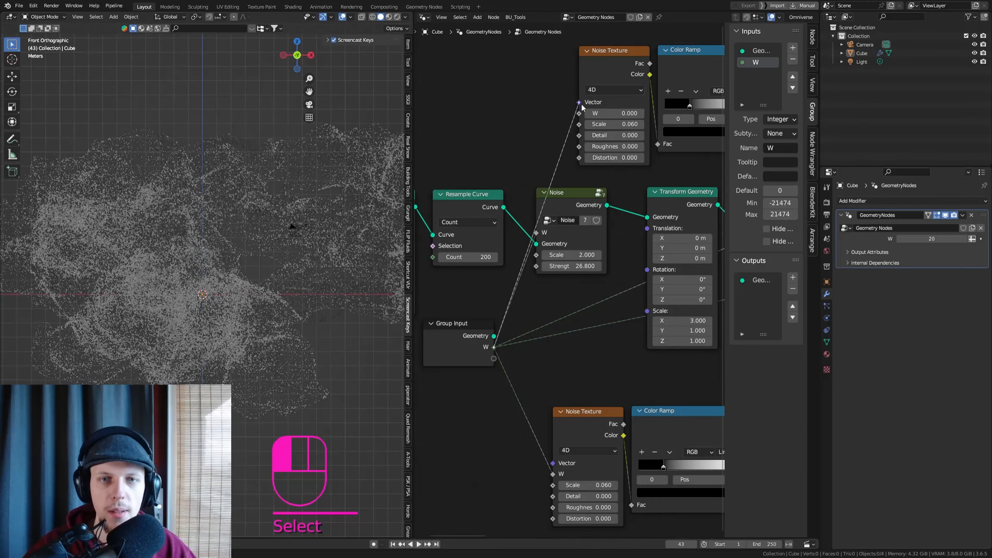
drag(581, 121, 579, 113)
scroll(594, 249, down, 3)
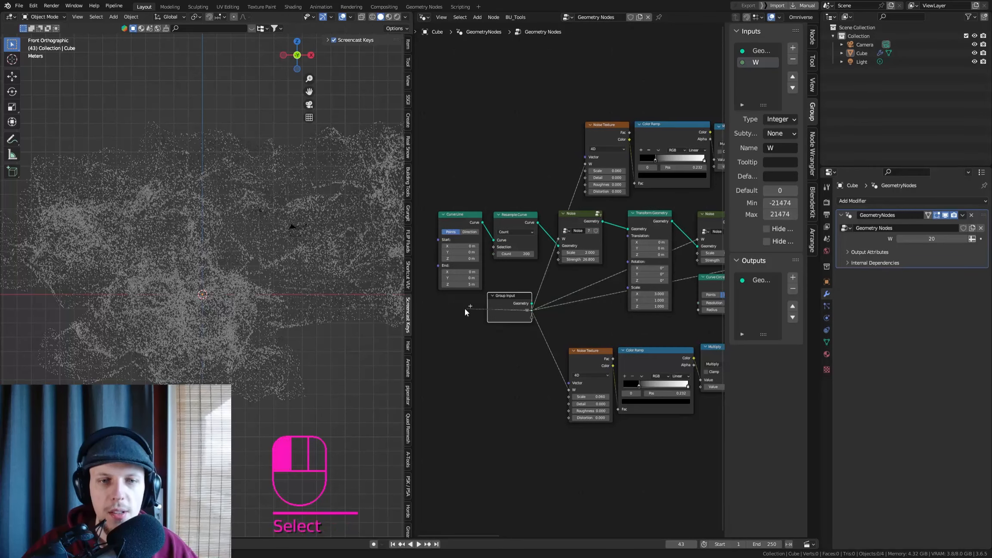
Move the Group Input beneath Curve Line and gather its W links into one reroute placed level with the W output
drag(519, 301, 472, 307)
scroll(473, 306, up, 3)
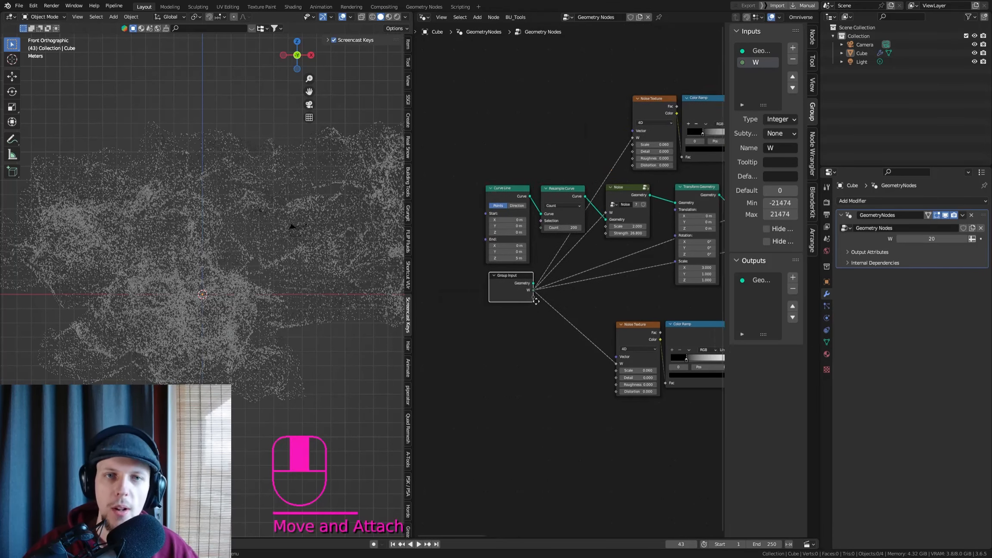
middle_drag(592, 277, 508, 268)
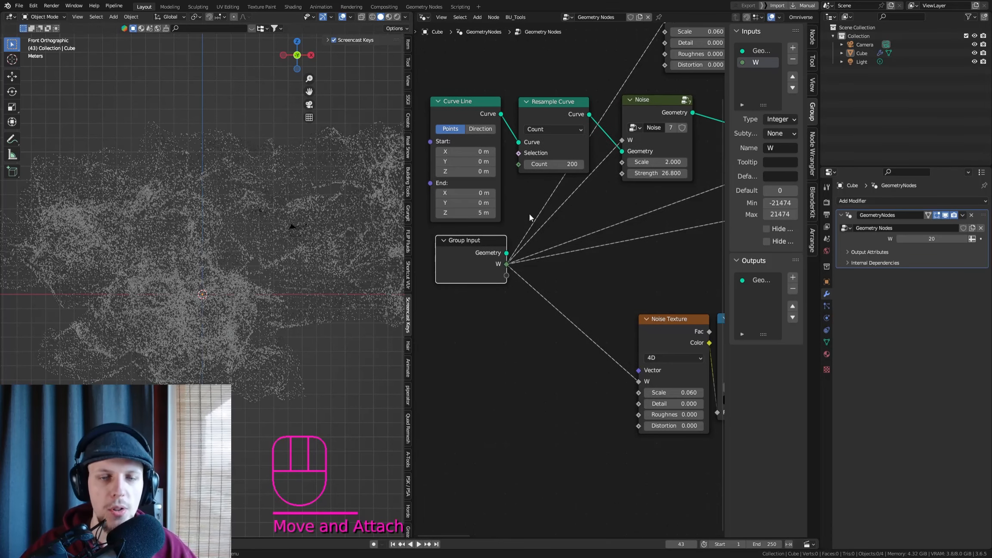
shift+right_drag(517, 207, 524, 204)
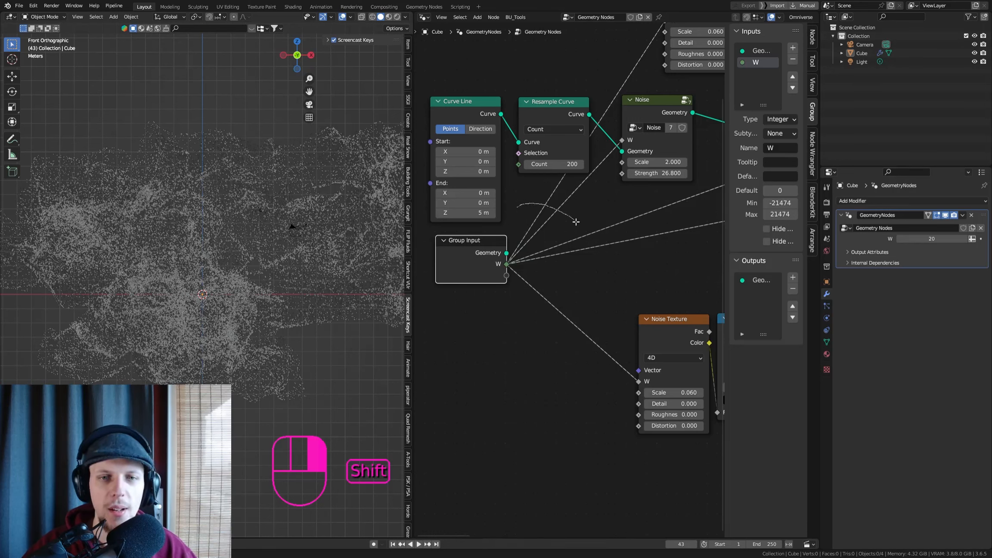
shift+right_drag(541, 391, 544, 389)
scroll(596, 217, up, 1)
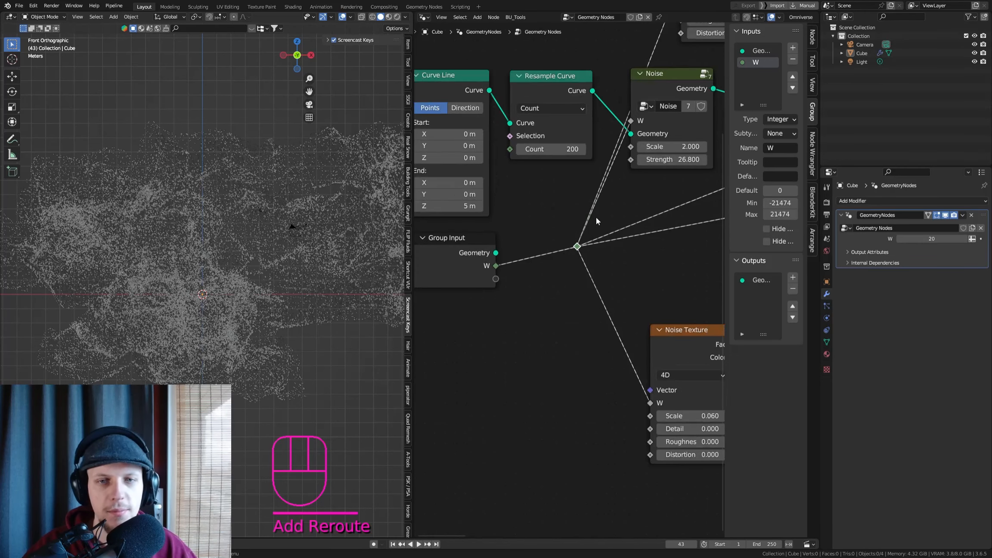
key(g)
click(627, 241)
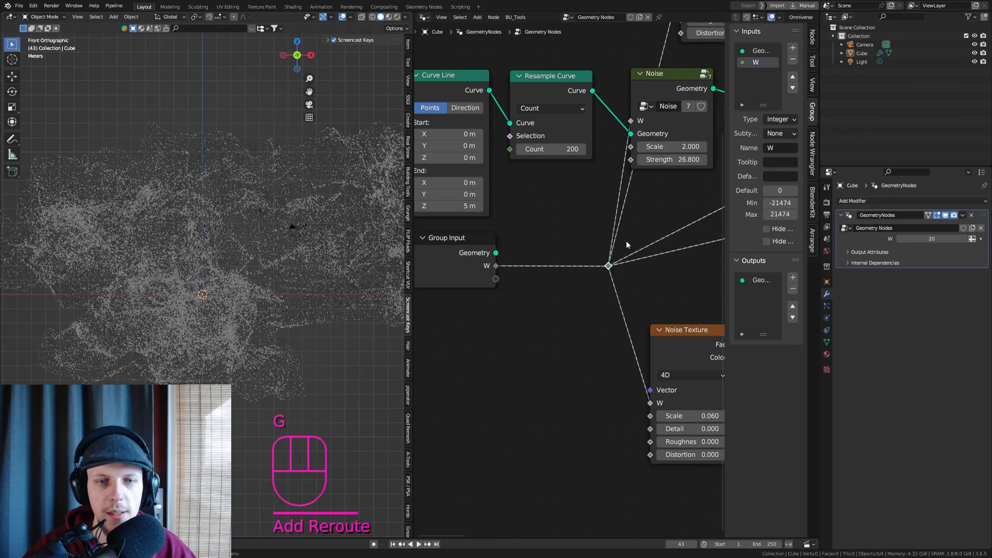
Insert a Math node set to Add on the W link between the Group Input and the reroute
scroll(549, 276, up, 2)
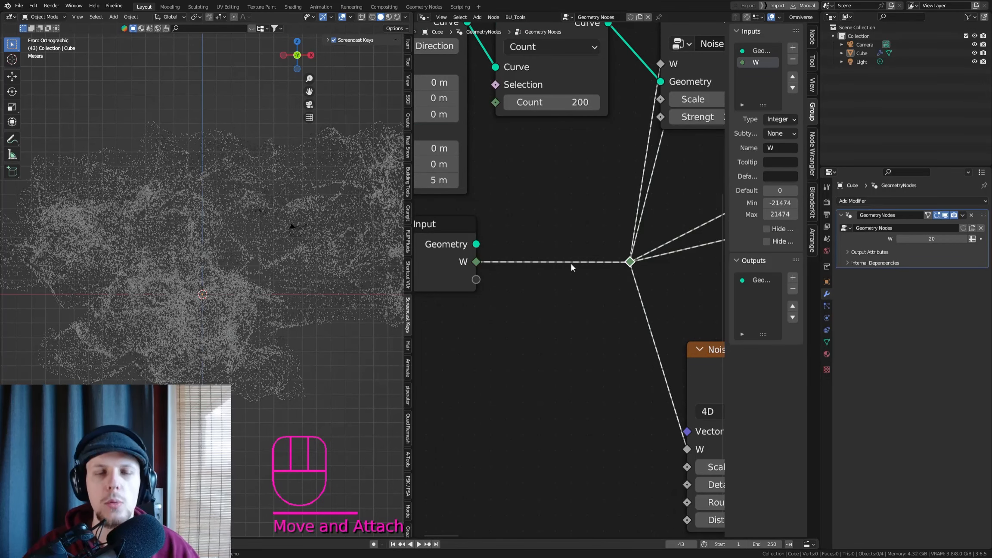
key(shift+a)
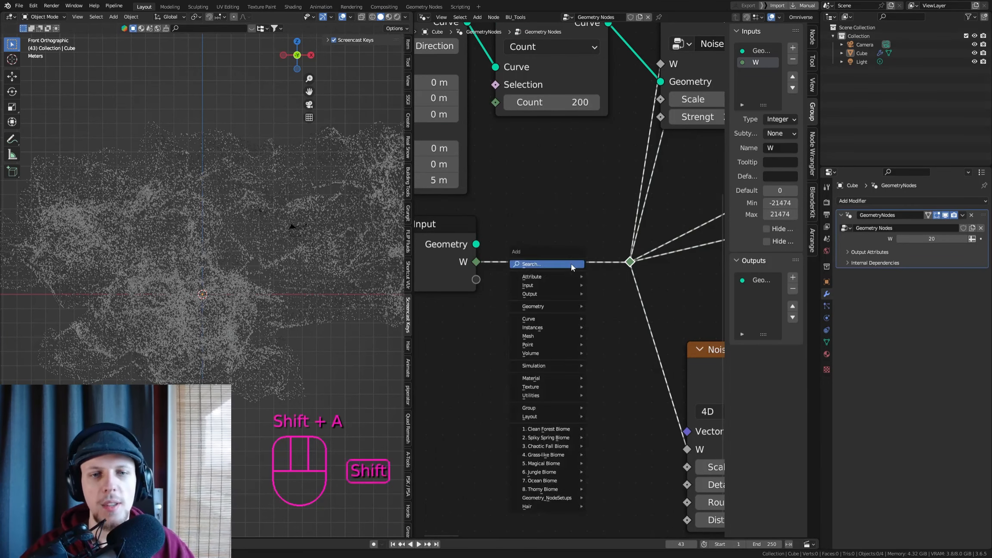
text(add)
key(Return)
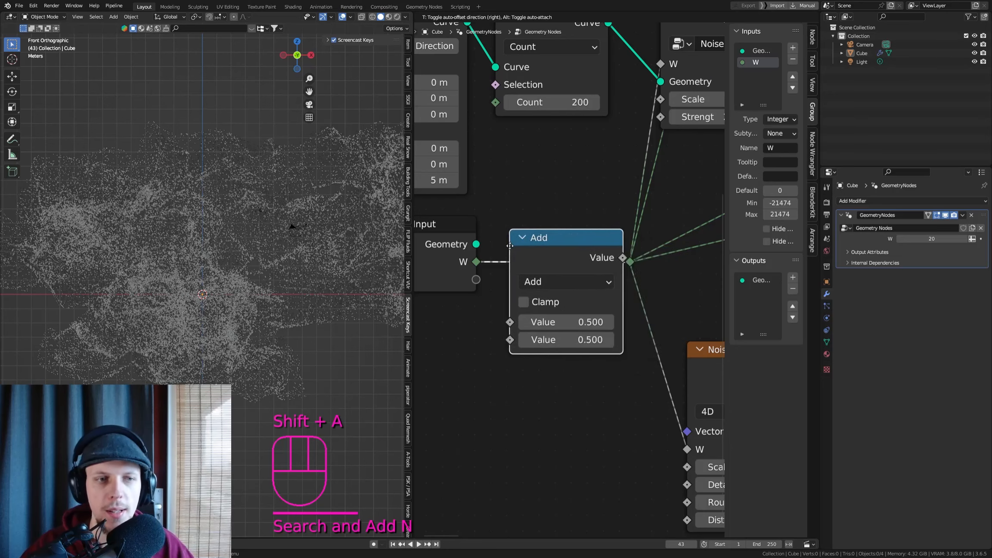
click(541, 245)
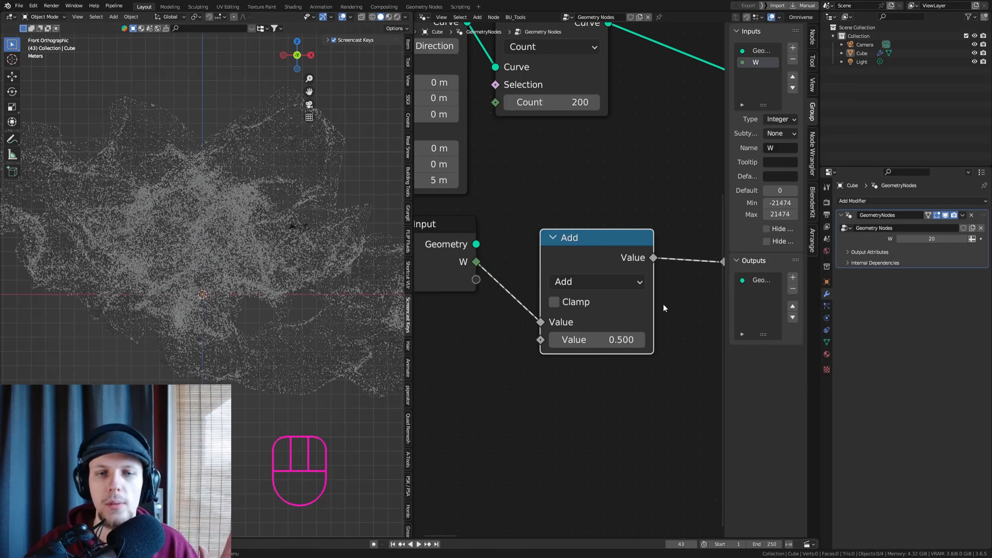
Drive the Add node's second value with the expression #frame/500
middle_drag(663, 304, 646, 279)
middle_drag(568, 319, 574, 291)
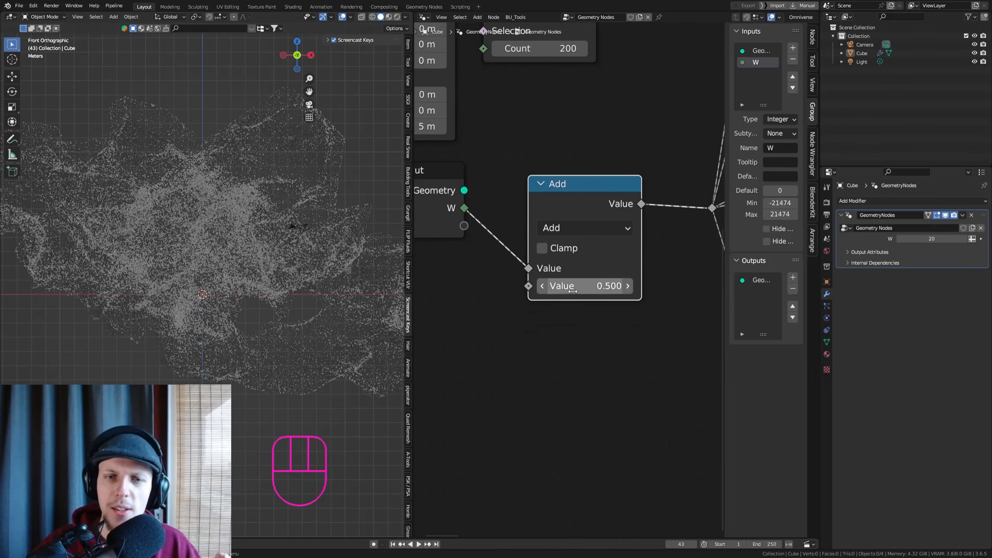
click(571, 288)
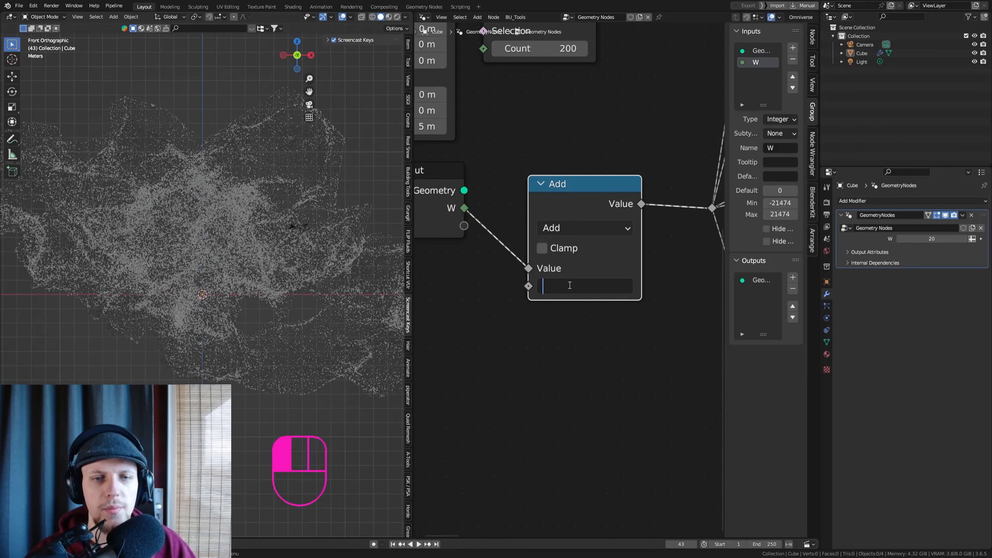
key(Return)
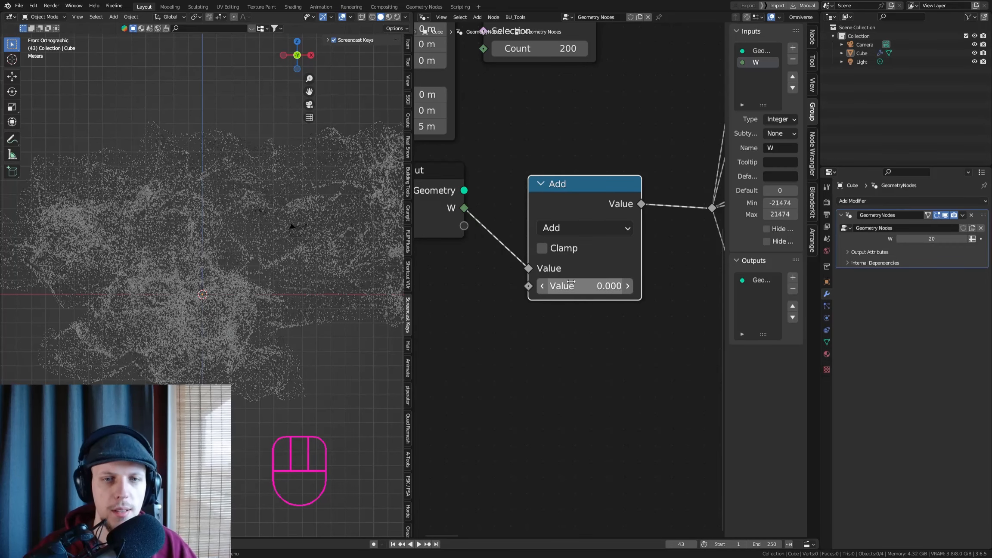
click(571, 282)
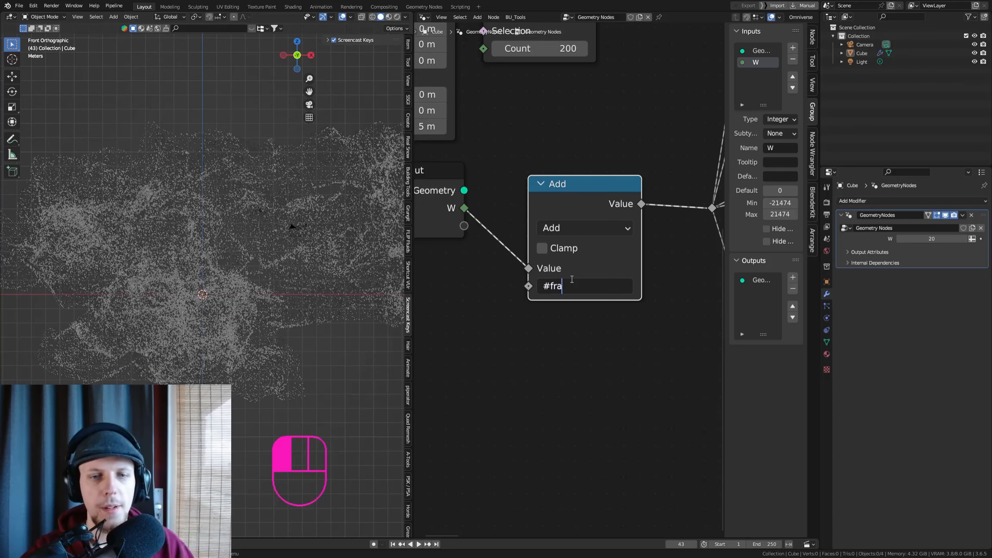
key(Return)
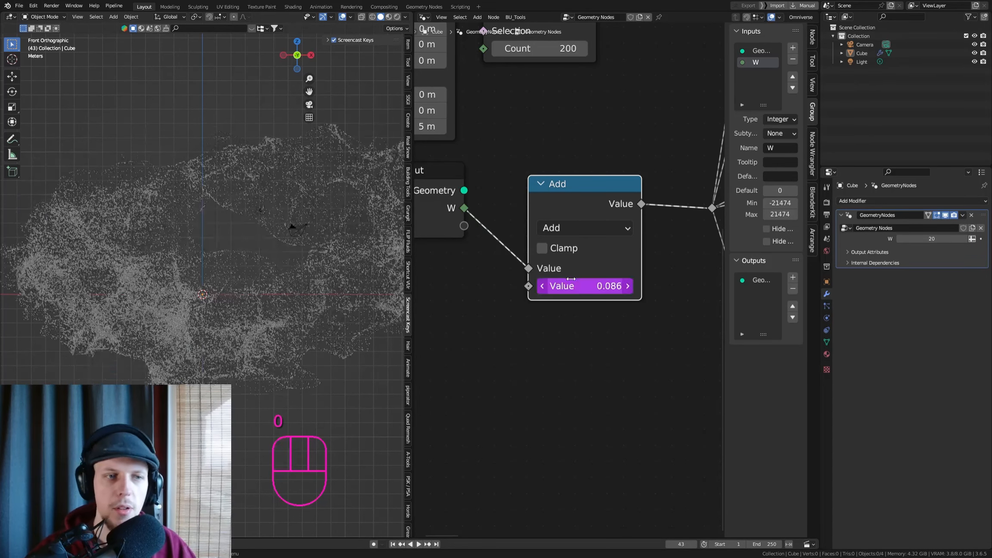
Play the animation to examine how fast the point cloud evolves
shift+middle_drag(333, 256, 229, 220)
key(space)
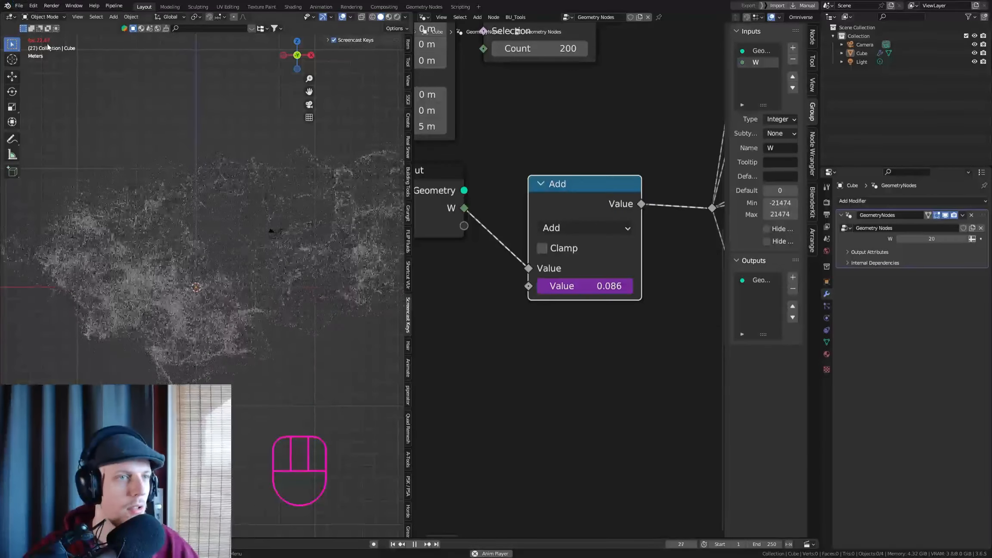
key(space)
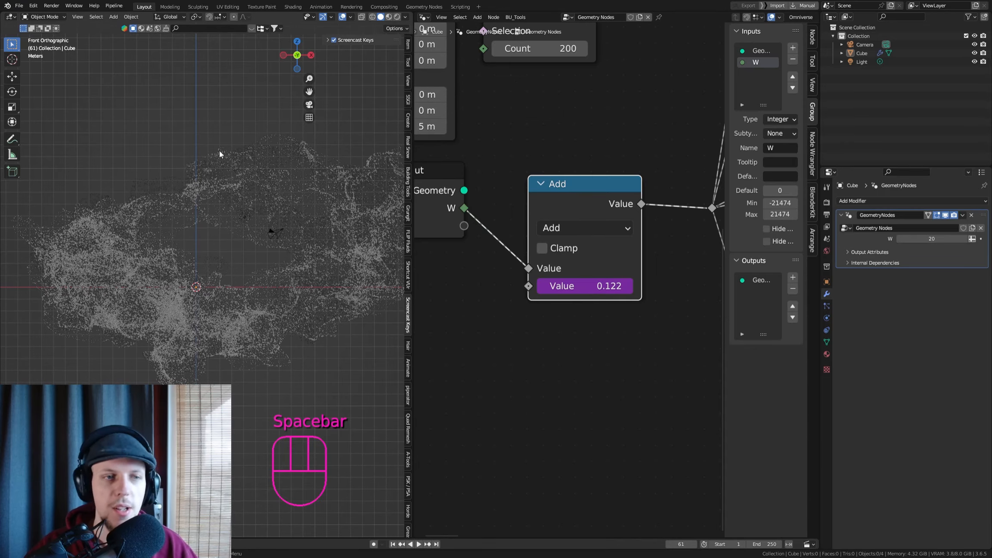
key(space)
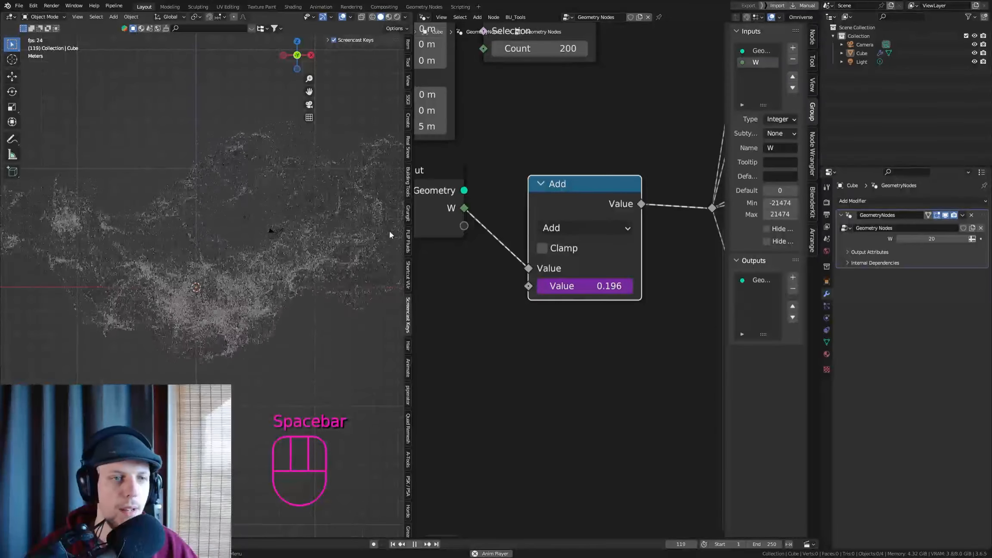
Change the Add node's driver expression to frame/800 and stop the playback after watching the slower motion
click(562, 288)
click(600, 287)
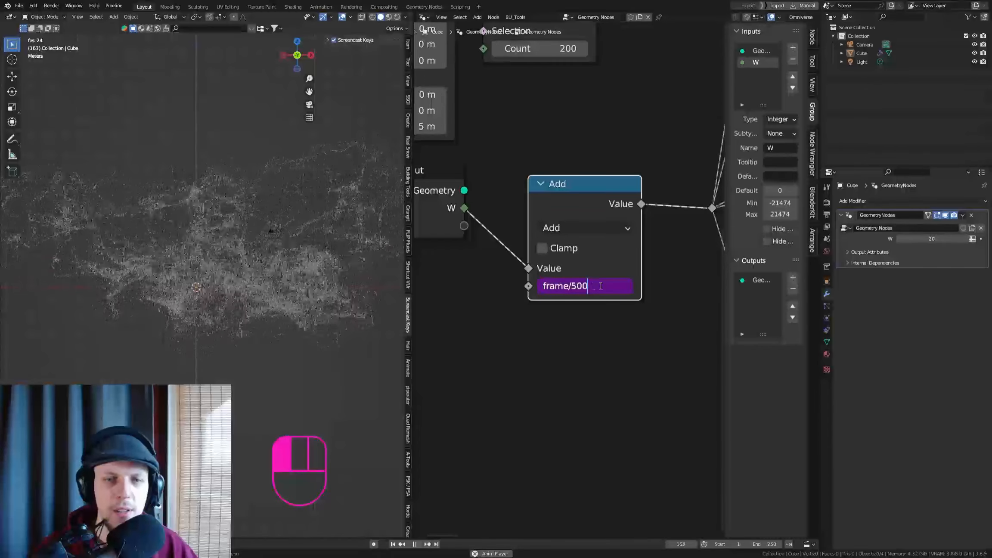
key(BackSpace)
key(BackSpace)
key(BackSpace)
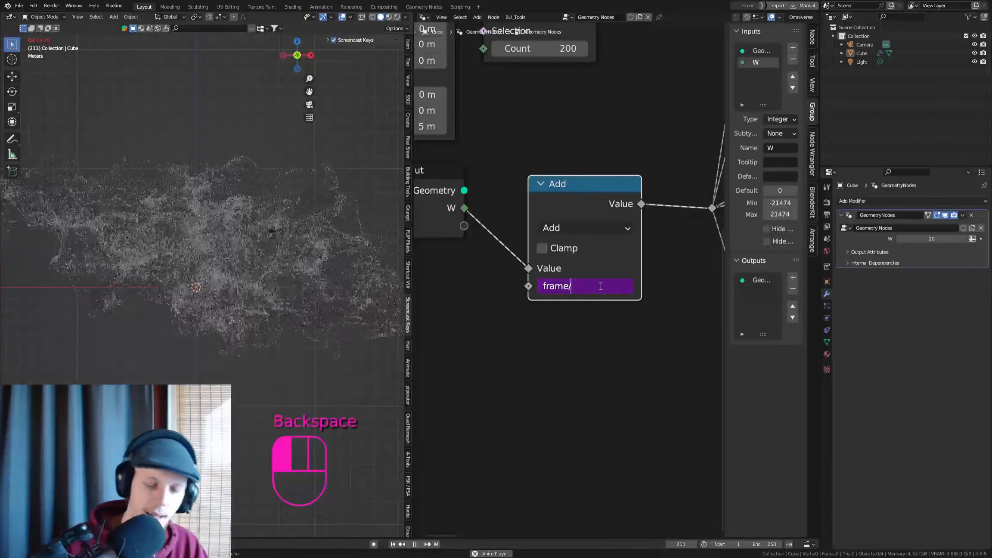
text(800)
key(Return)
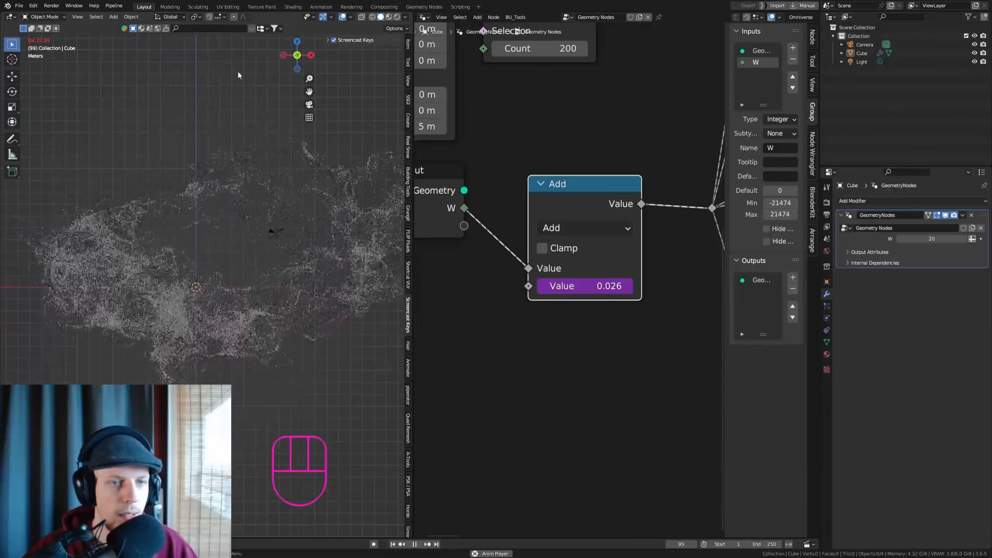
key(space)
Set the Strength of the Noise group after Resample Curve to 35
scroll(519, 133, down, 3)
middle_drag(519, 133, 521, 190)
scroll(521, 190, up, 2)
middle_drag(622, 156, 597, 211)
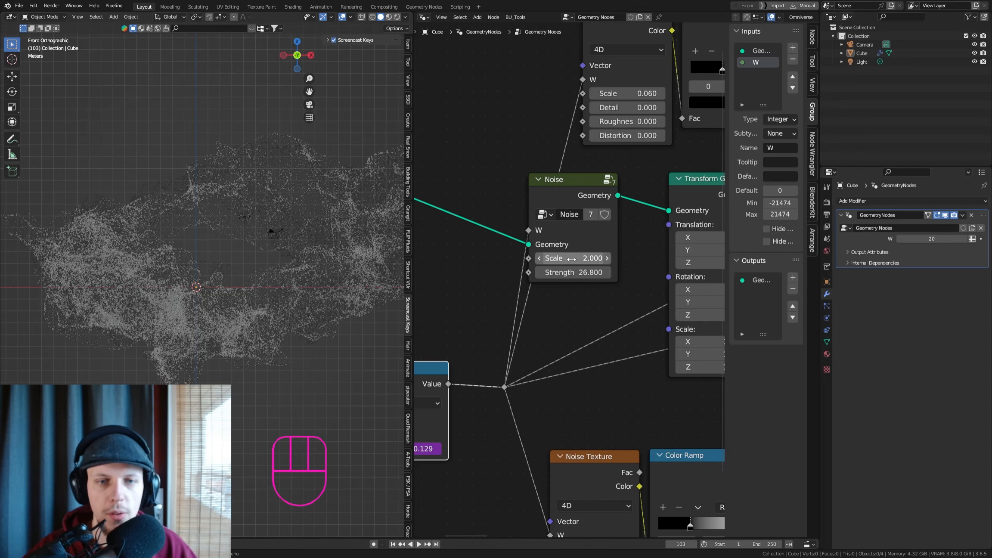
click(581, 272)
text(3)
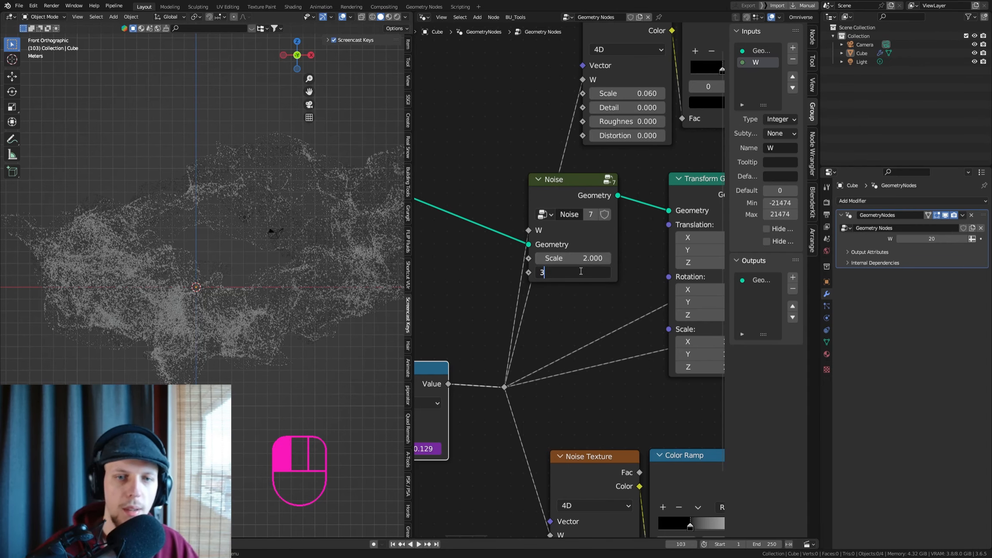
text(5)
key(Return)
Play the animation and raise the modifier's W value to 23 while watching the point cloud
key(space)
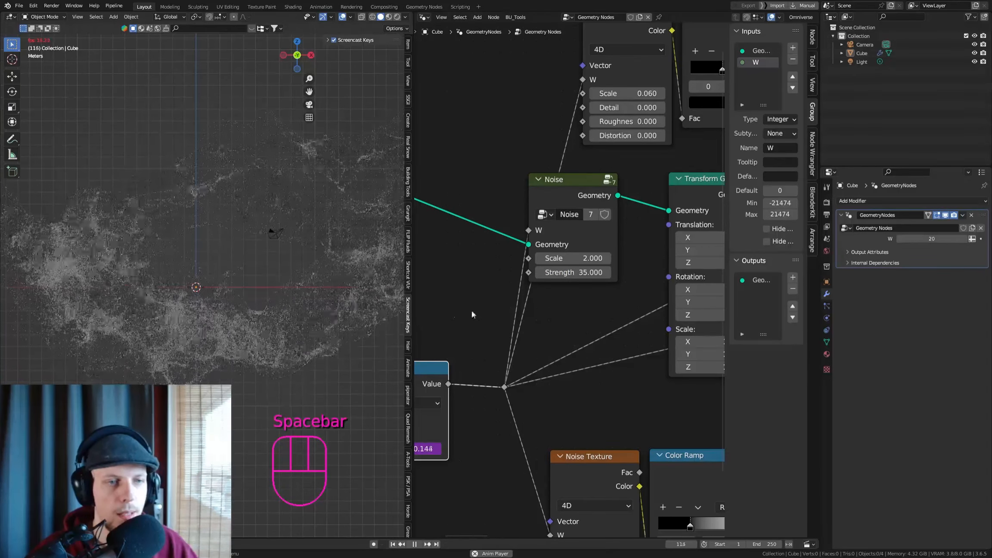
scroll(471, 311, down, 2)
key(space)
key(space)
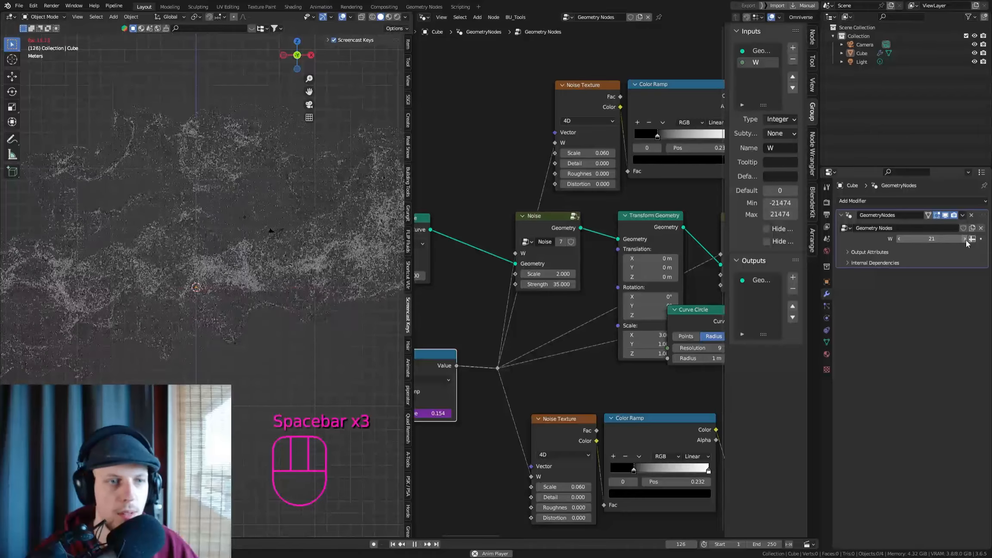
click(964, 239)
click(964, 239)
click(964, 239)
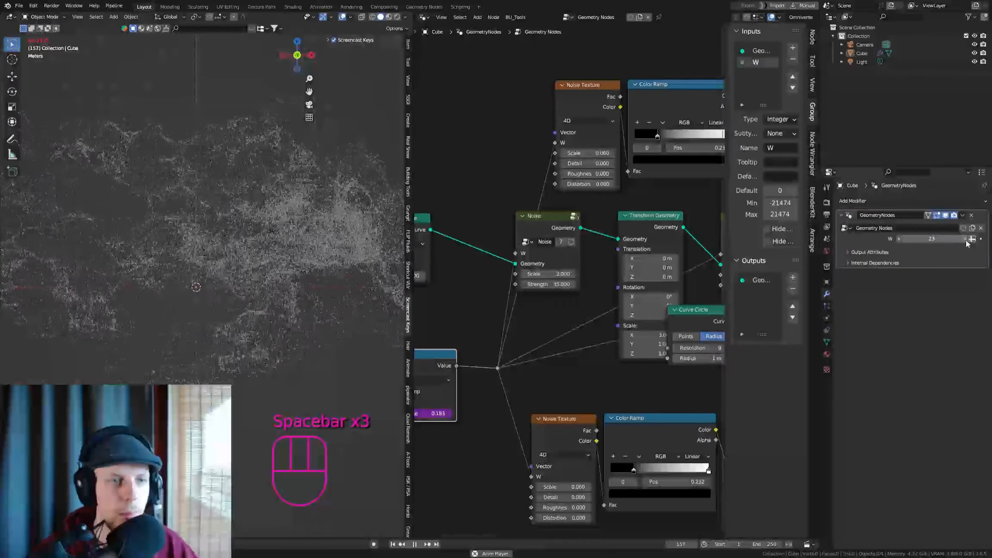
scroll(41, 174, down, 1)
shift+middle_drag(117, 210, 176, 210)
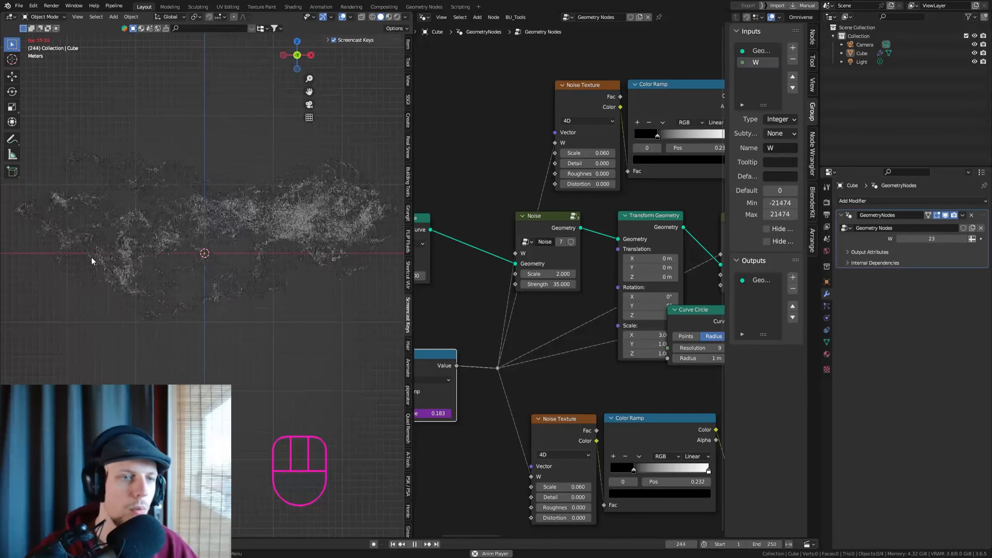
Stop the playback, set the Scale of the Noise group after Transform Geometry to 0.3, and play the animation to check the point cloud
key(space)
scroll(606, 214, down, 4)
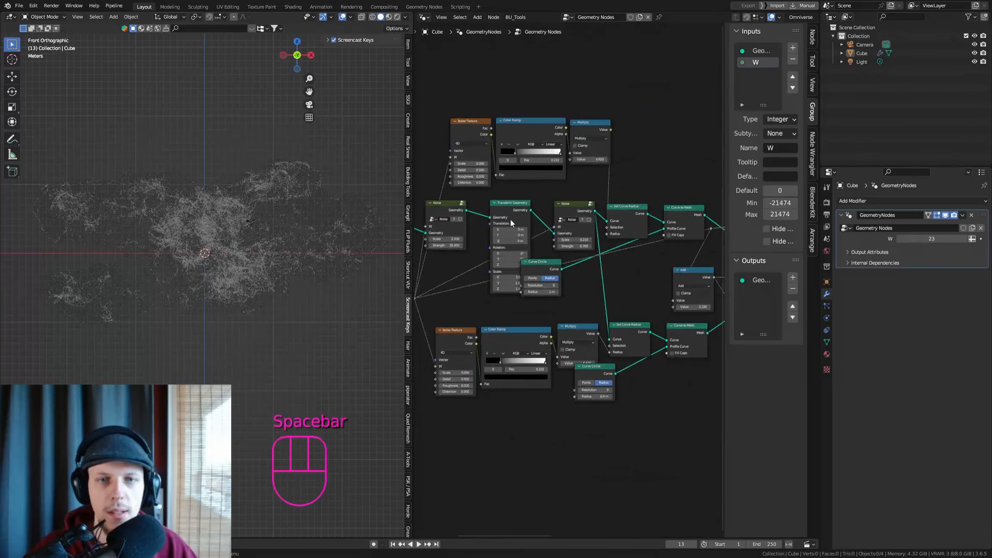
scroll(637, 227, up, 3)
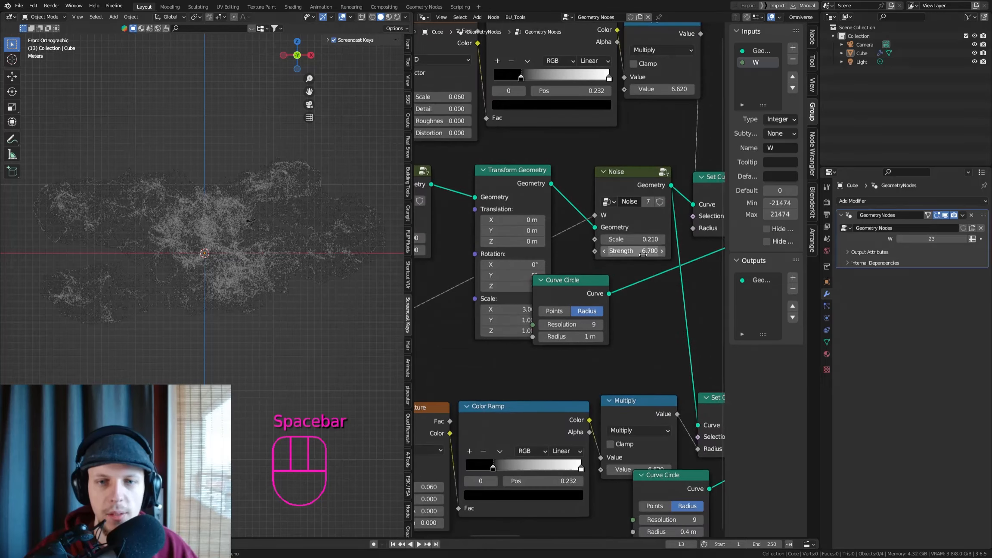
click(640, 242)
text(0.3)
key(Return)
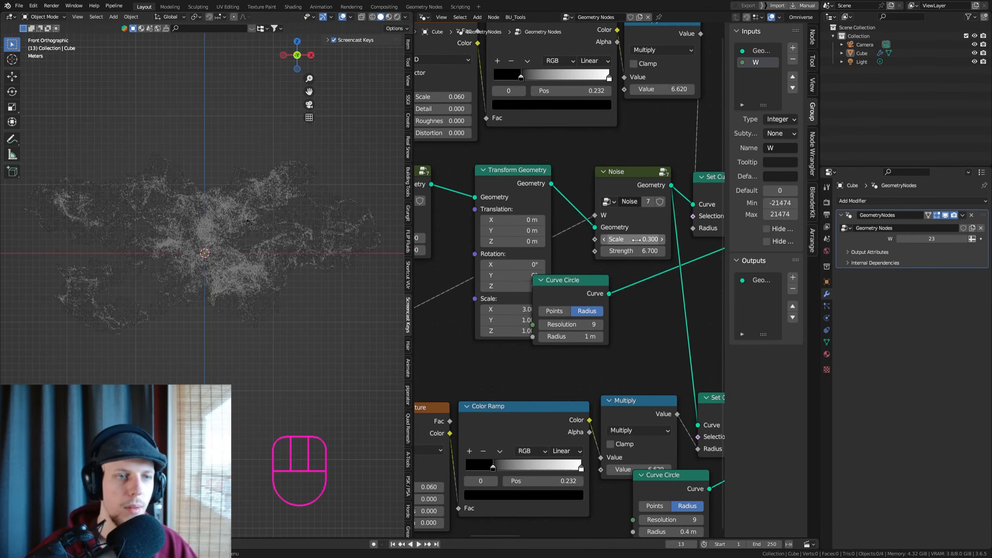
key(space)
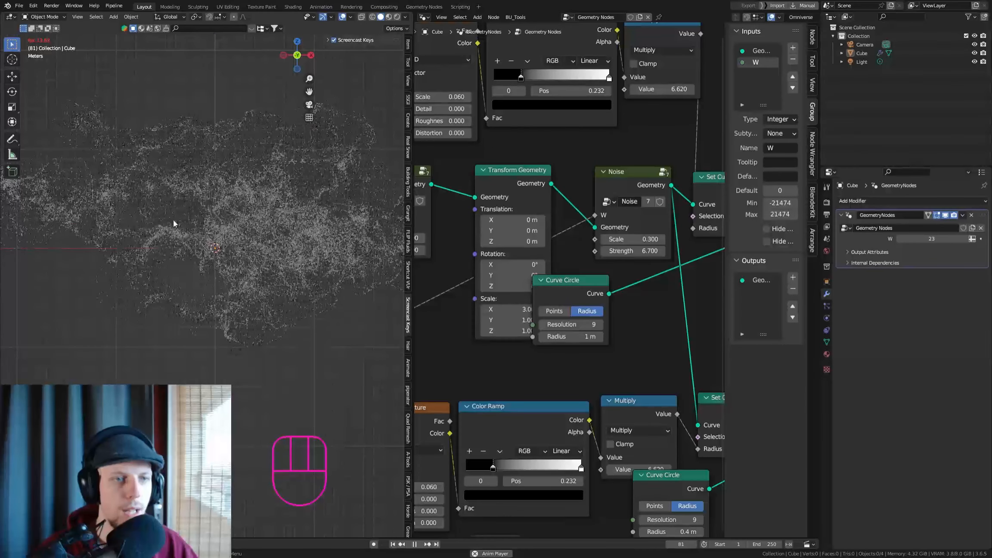
key(space)
scroll(192, 242, up, 3)
scroll(559, 155, down, 3)
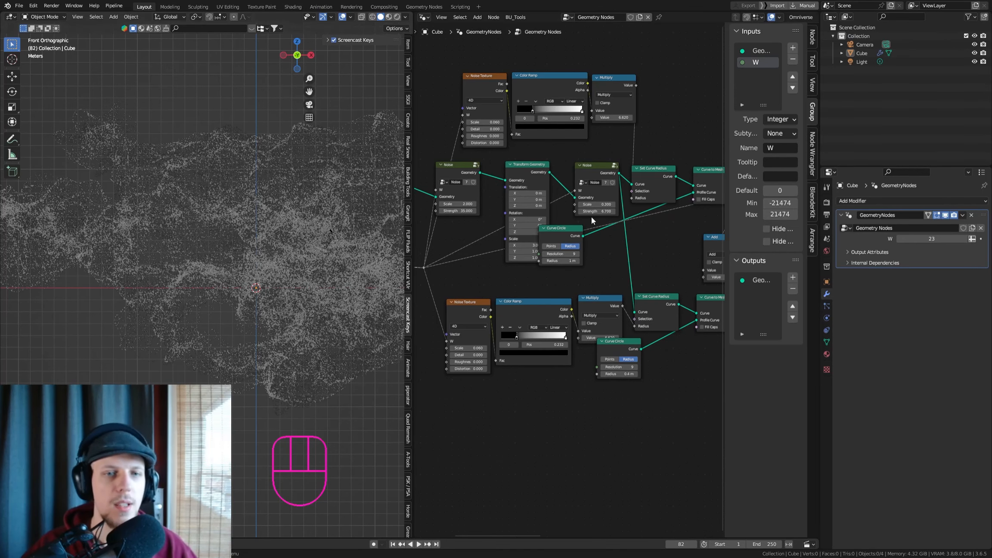
Examine the node tree from the frame-driven Add node through to the two Distribute Points on Faces branches
scroll(591, 218, down, 5)
middle_drag(608, 268, 617, 214)
scroll(484, 257, up, 5)
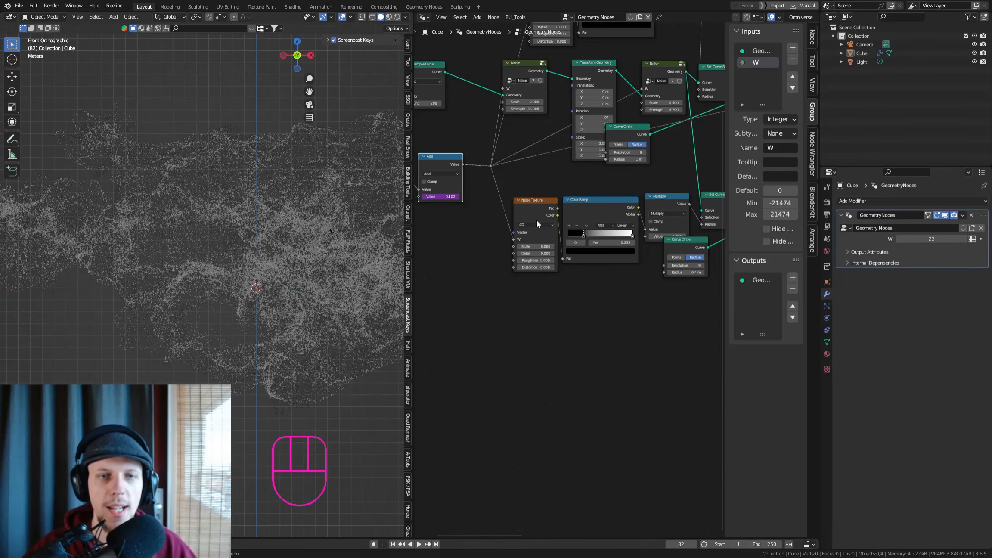
scroll(537, 221, down, 2)
middle_drag(537, 224, 503, 272)
scroll(591, 277, down, 2)
mouse_move(591, 277)
middle_down()
mouse_move(550, 244)
mouse_move(551, 255)
mouse_move(573, 259)
mouse_move(514, 273)
mouse_move(581, 267)
middle_up()
scroll(550, 244, down, 1)
scroll(598, 249, up, 6)
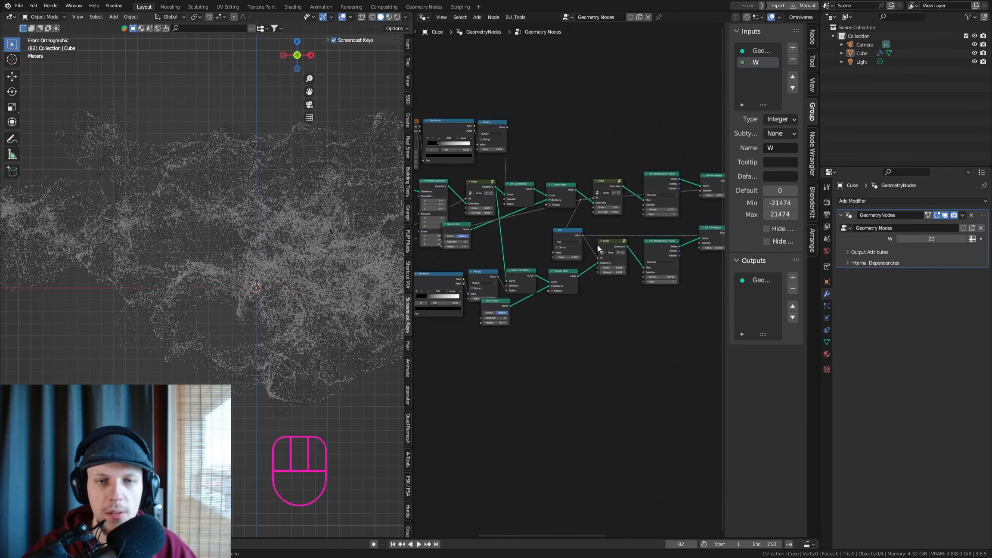
scroll(599, 248, up, 3)
middle_drag(504, 265, 616, 242)
drag(620, 259, 619, 264)
middle_drag(654, 264, 500, 188)
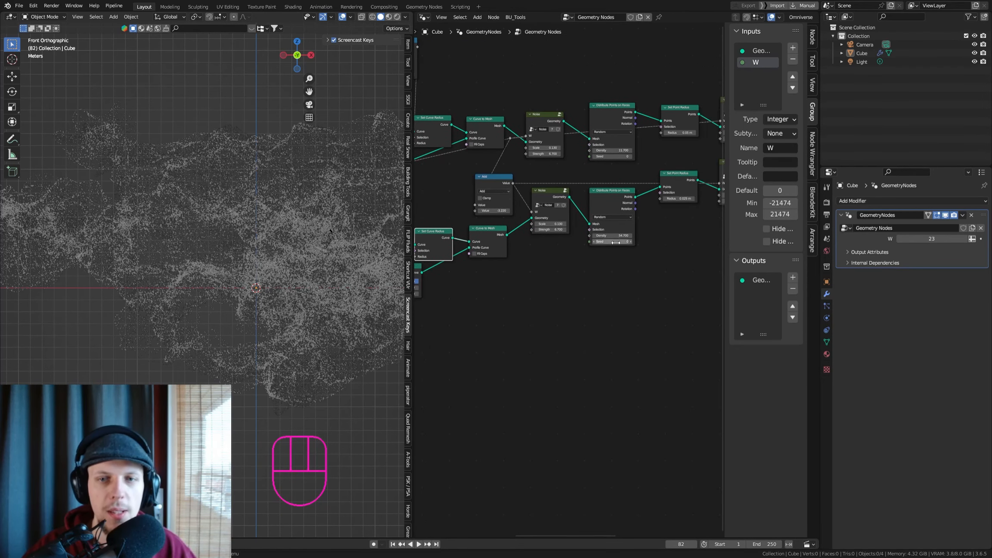
Move the lower branch's Noise, Distribute Points on Faces and Set Point Radius nodes farther from Curve to Mesh to make room
drag(679, 180, 666, 201)
drag(672, 287, 546, 200)
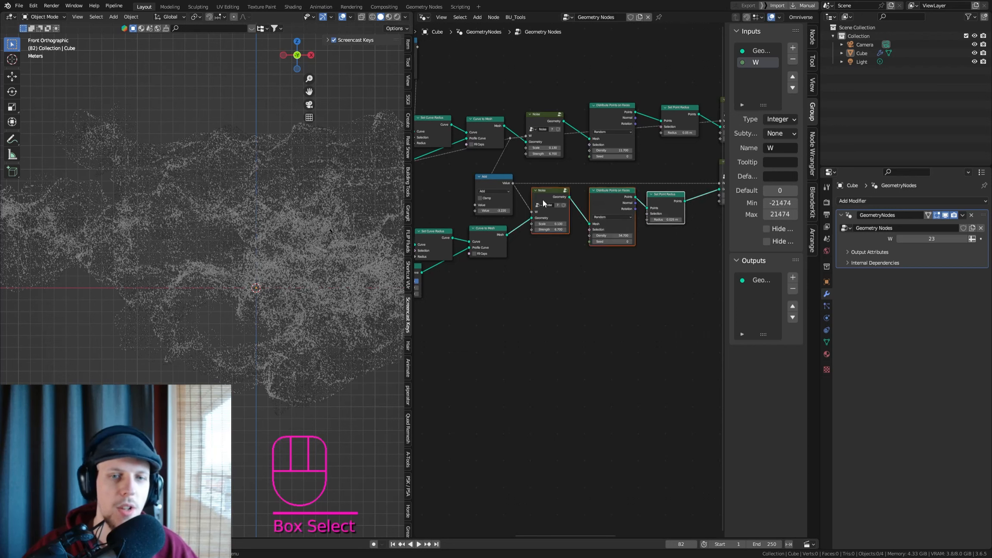
key(g)
click(589, 208)
Join the two links leaving the -3.220 Add node through a reroute and place it ahead of the lower Noise group
scroll(532, 182, up, 4)
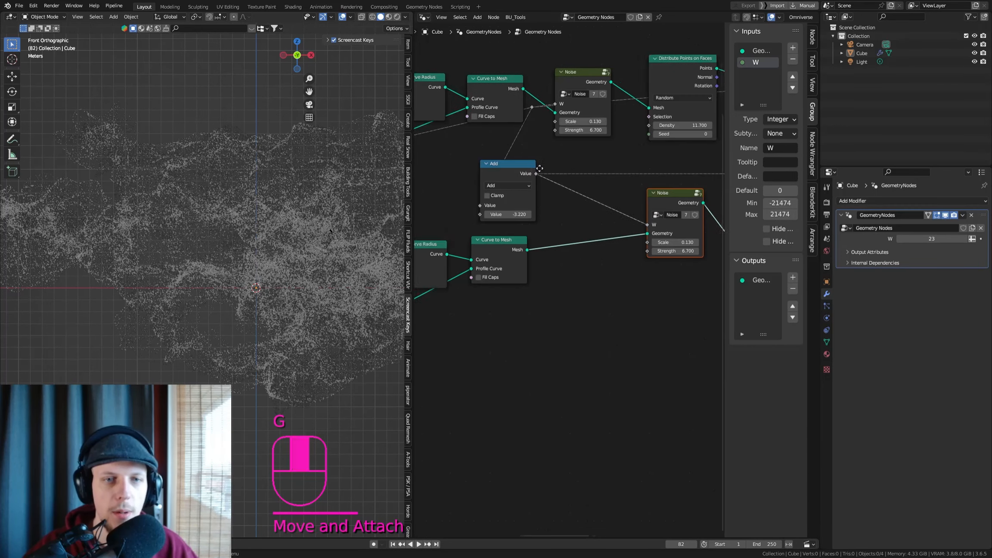
middle_drag(563, 186, 540, 203)
shift+right_drag(557, 163, 535, 218)
key(g)
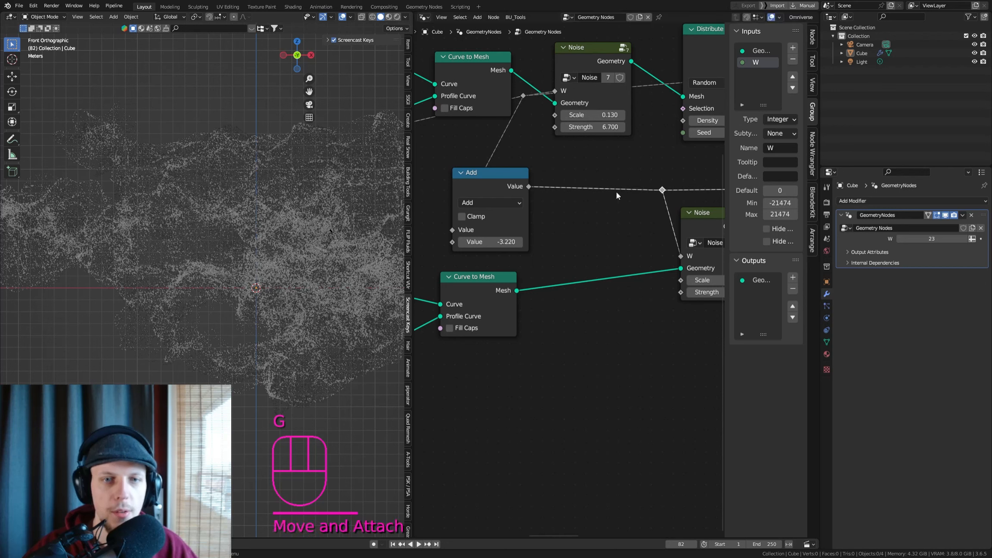
click(616, 191)
Duplicate the -3.220 Add node and insert the copy on the link between the original and the reroute
click(508, 188)
key(shift+d)
click(624, 185)
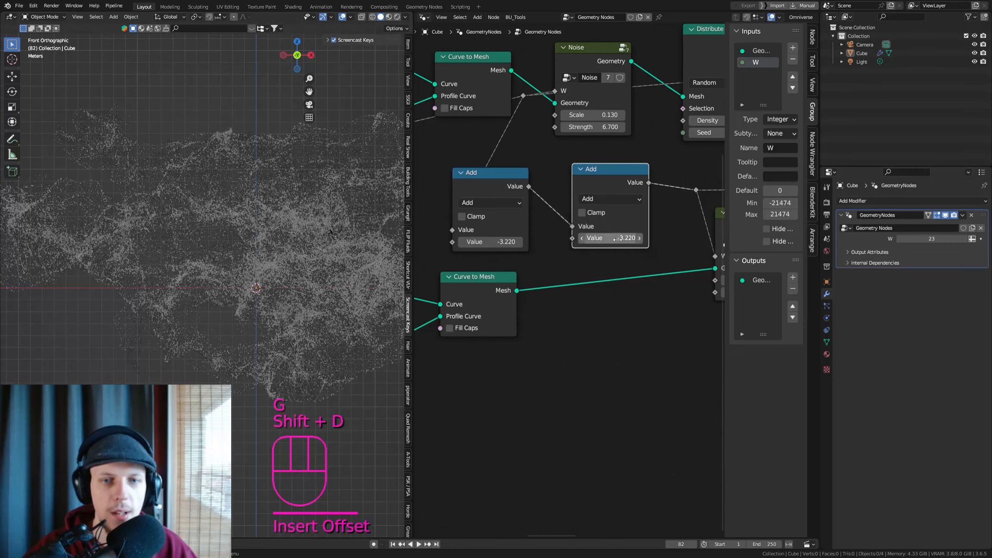
Drive the duplicated Add node's value with #frame/1500 and play the animation to check the motion
click(615, 236)
text(#frame/15)
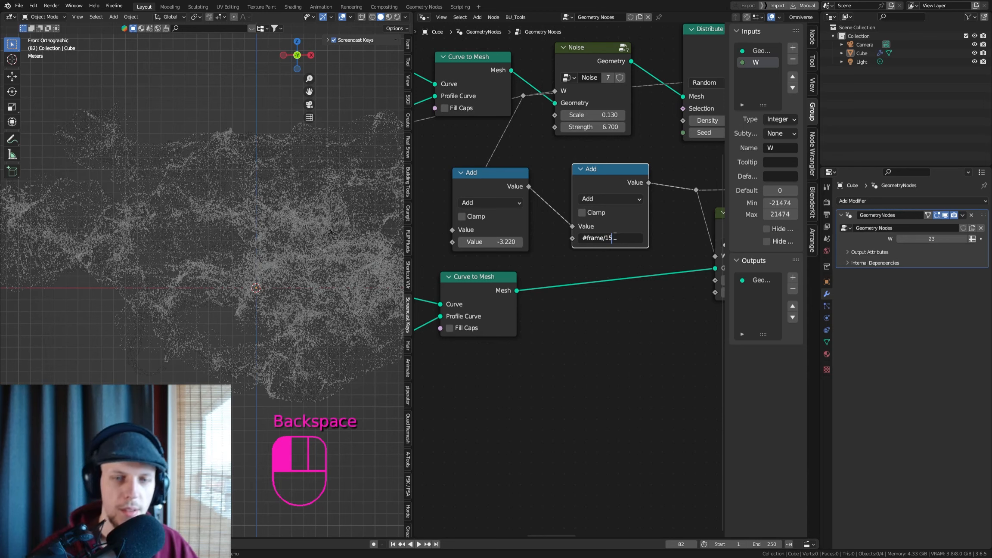
text(00)
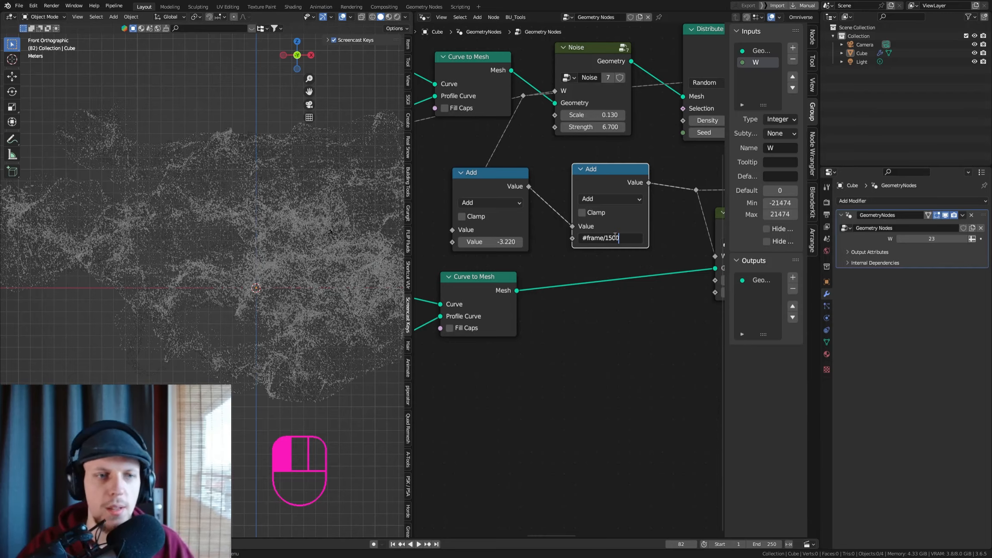
key(Return)
key(space)
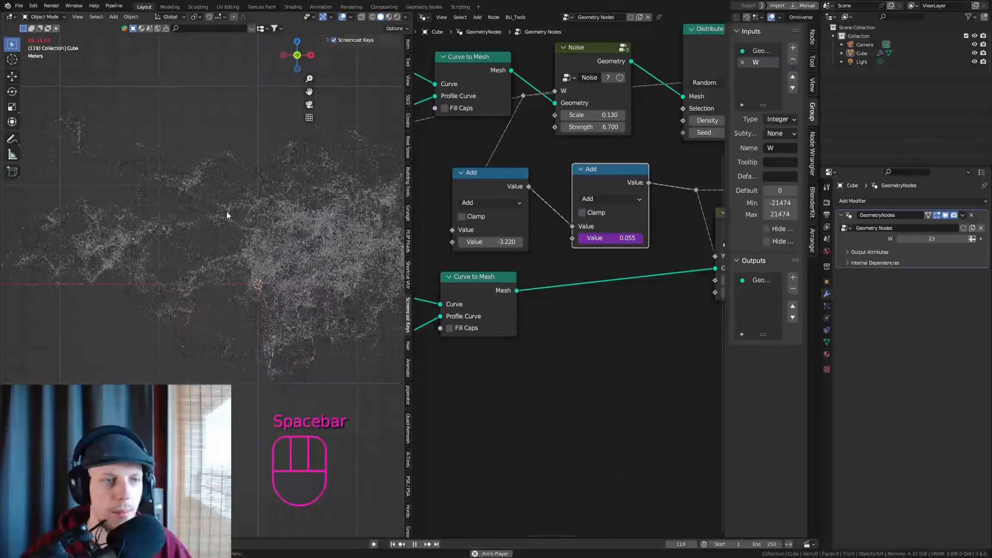
key(space)
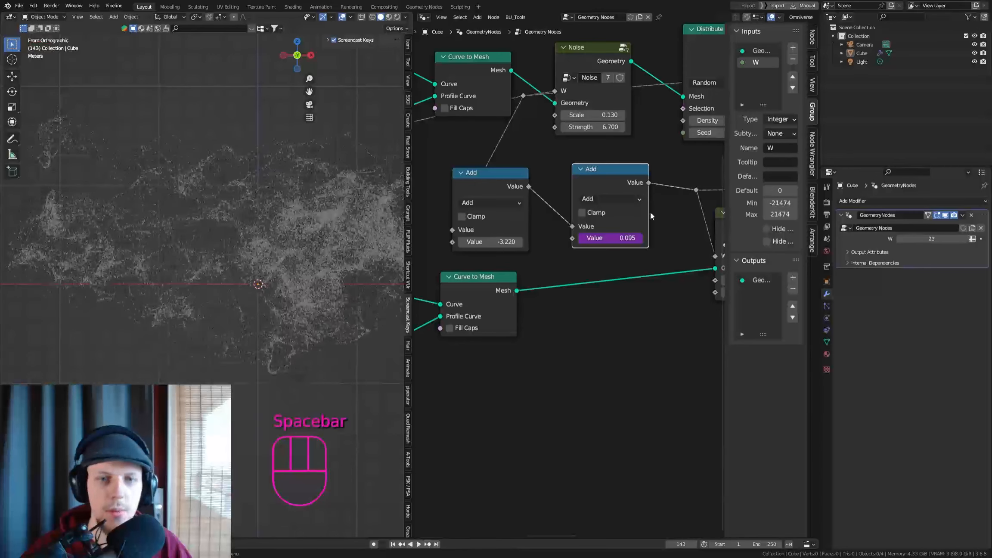
Change the duplicated Add node's driver expression to frame/300 and play the animation to check the faster motion
scroll(623, 237, up, 1)
click(623, 238)
key(BackSpace)
key(BackSpace)
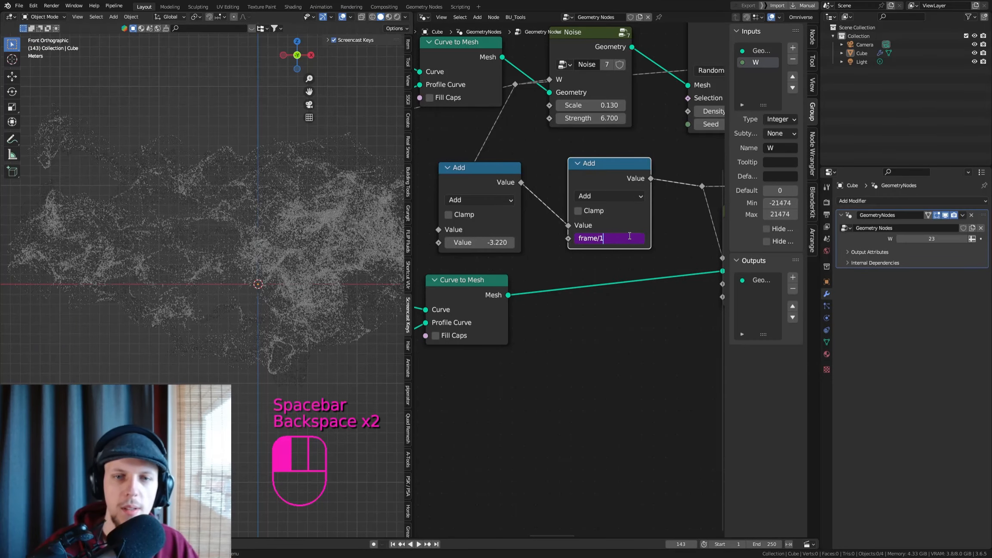
text(300)
key(Return)
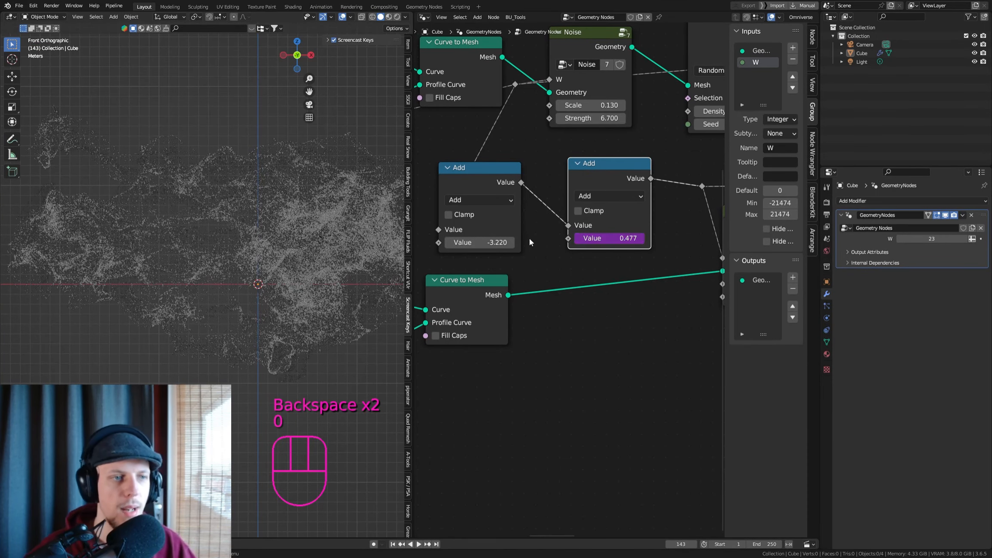
key(space)
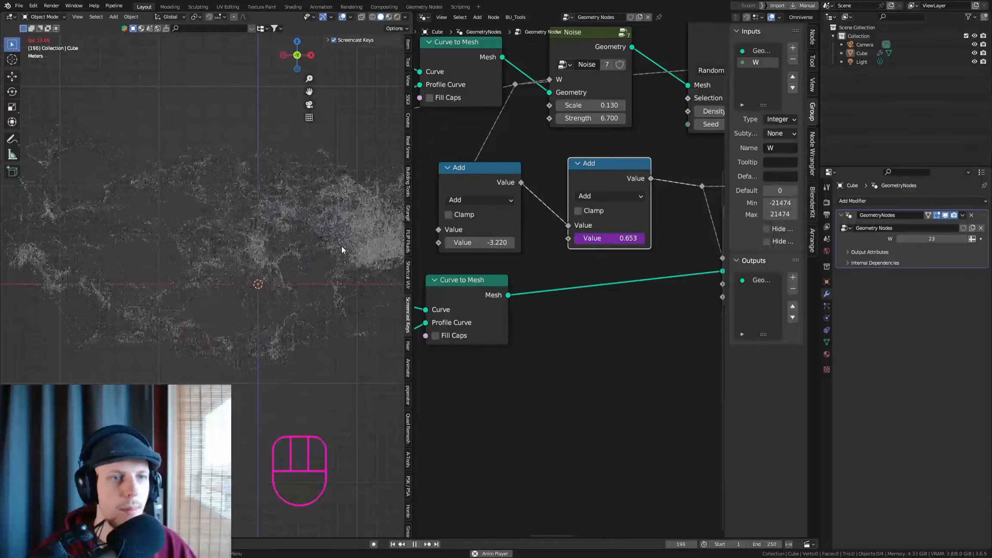
key(space)
Change the driver expression of the Add node after Group Input to frame/1200 and play the animation
scroll(664, 205, down, 3)
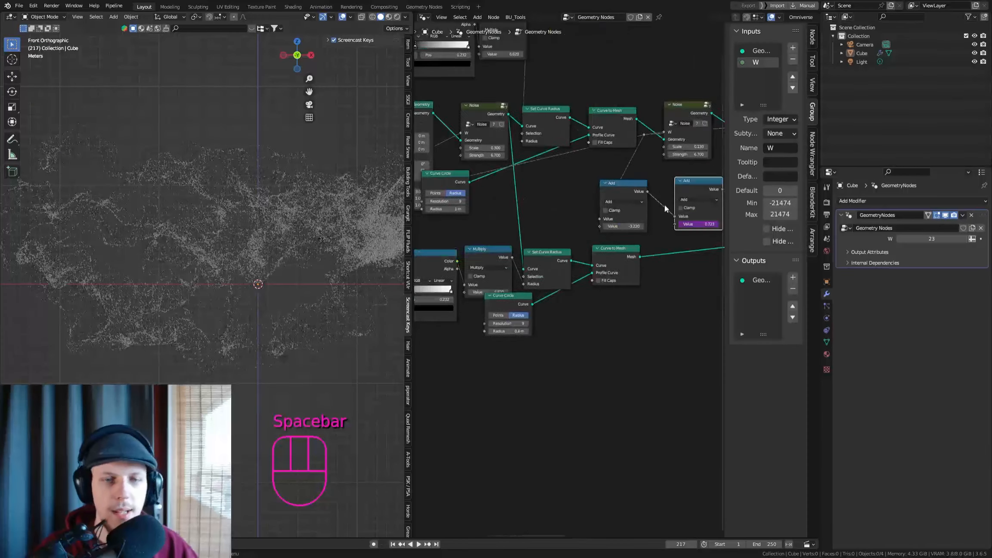
middle_drag(665, 204, 766, 202)
scroll(595, 263, up, 3)
double_click(587, 270)
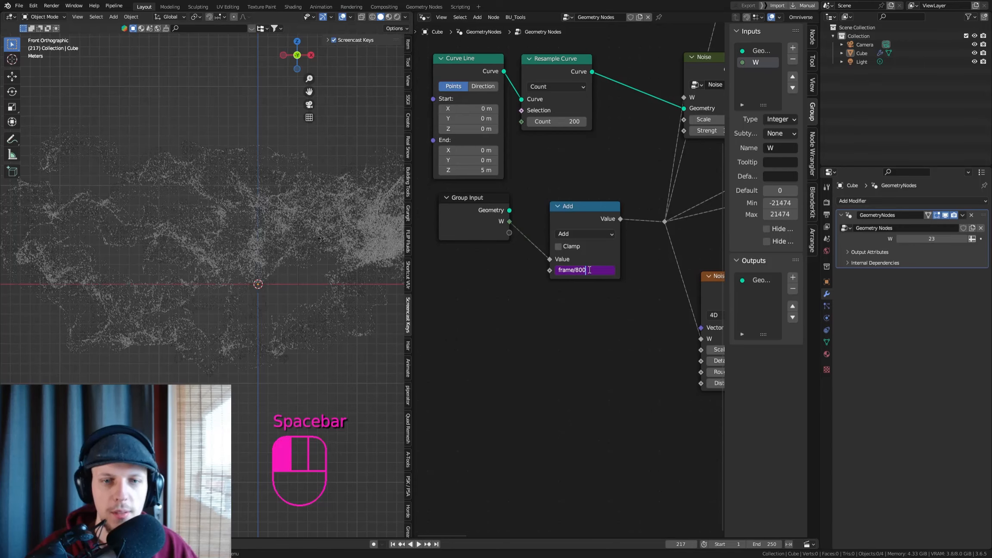
key(BackSpace)
key(BackSpace)
text(0)
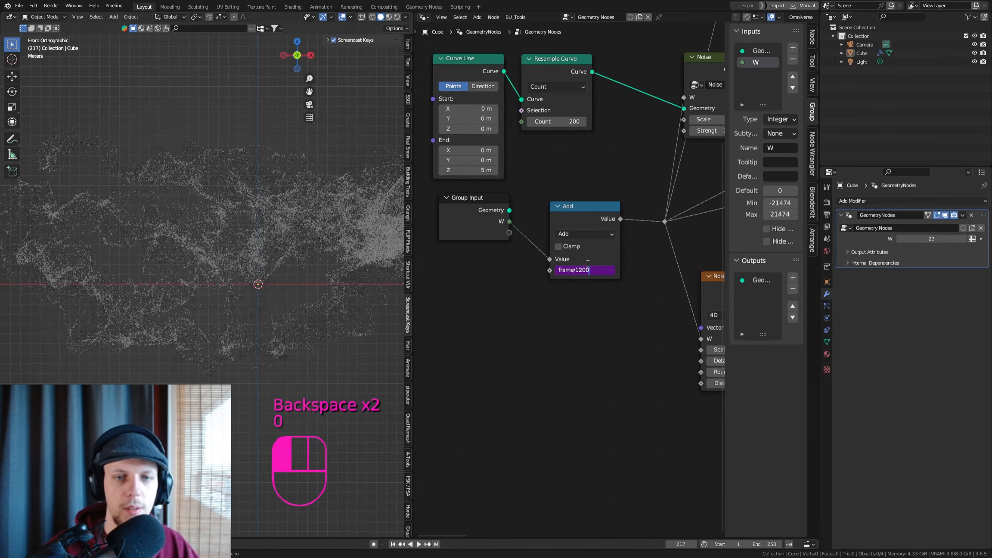
key(space)
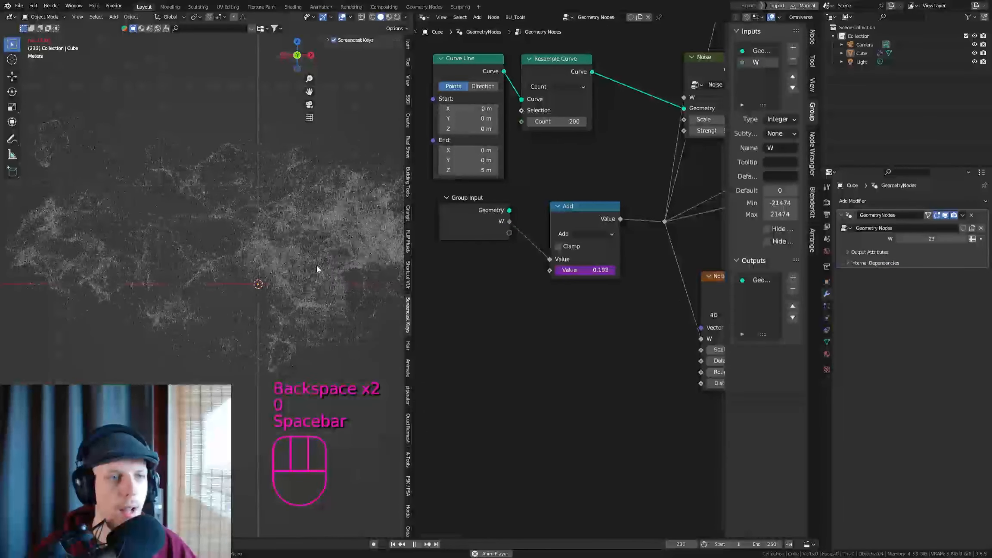
key(space)
middle_drag(509, 263, 540, 269)
scroll(534, 262, up, 1)
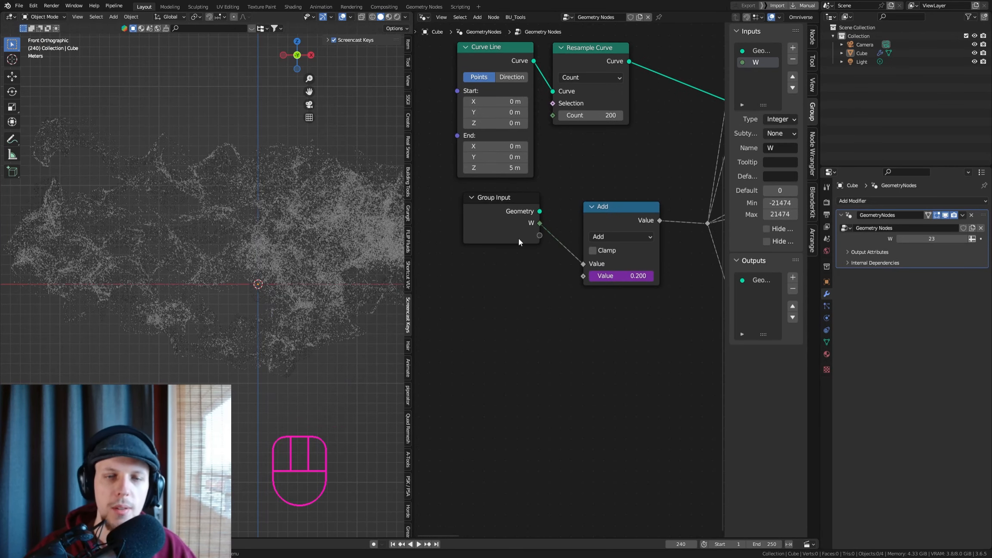
scroll(519, 212, down, 3)
middle_drag(549, 197, 541, 201)
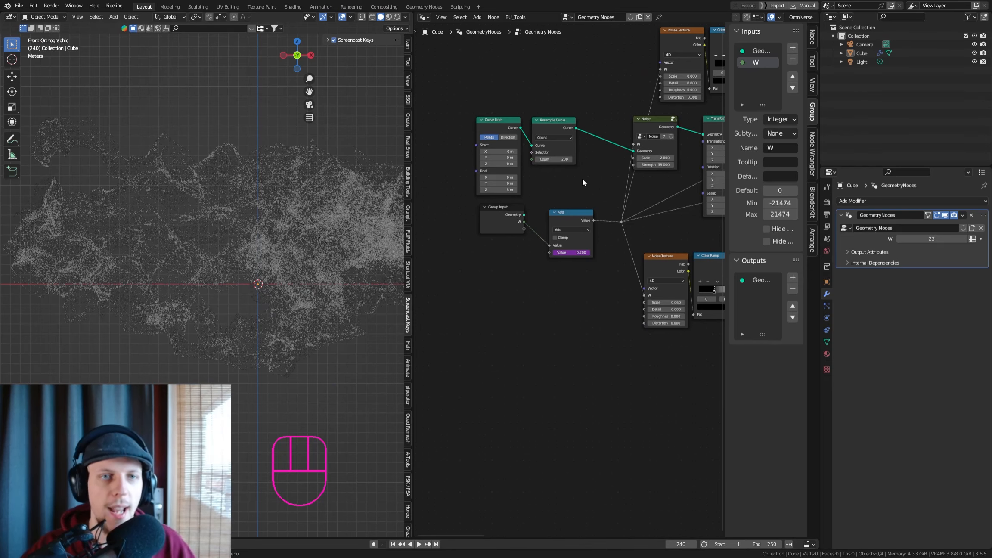
scroll(599, 218, down, 4)
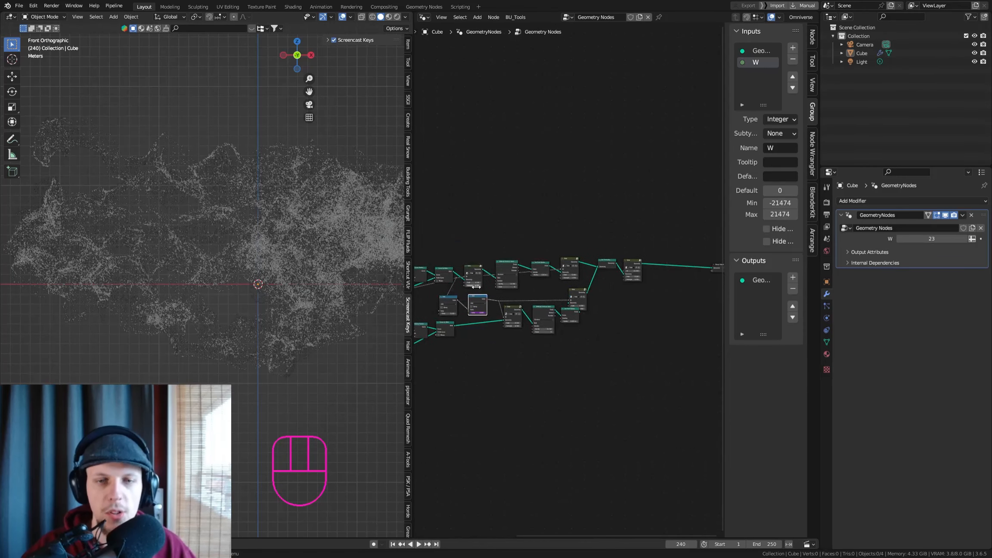
scroll(603, 271, up, 6)
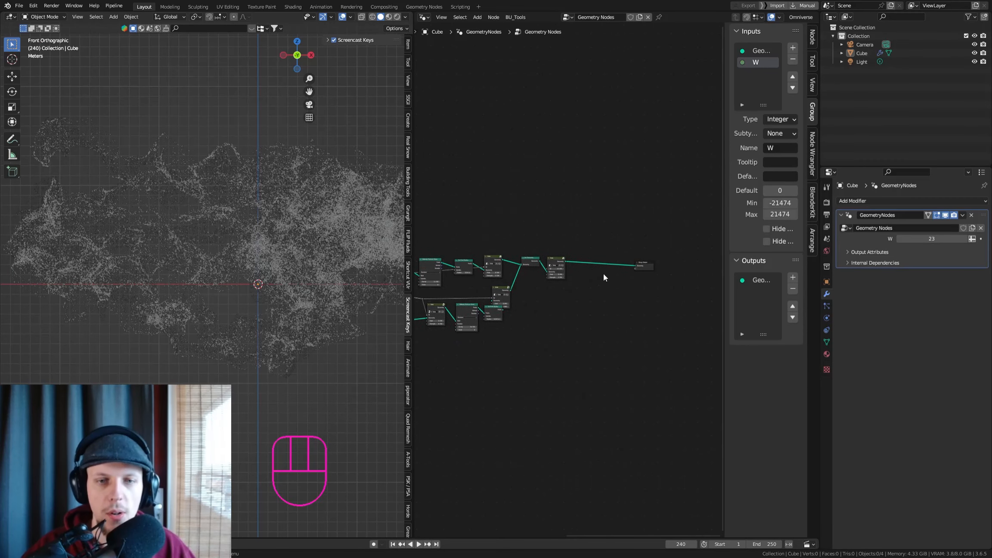
Replace the cube's existing material slot with an empty one and create a new material named Abstract in it
click(827, 353)
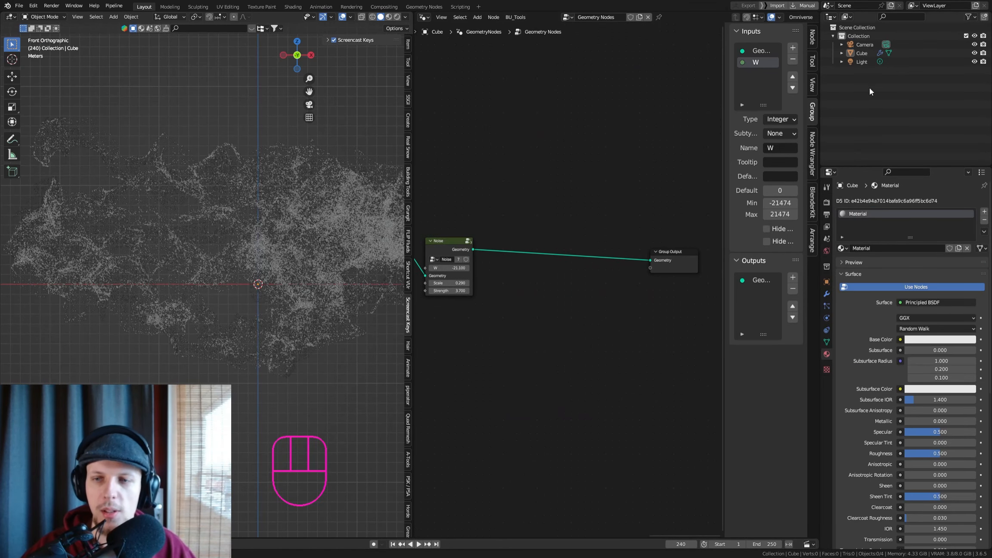
click(985, 212)
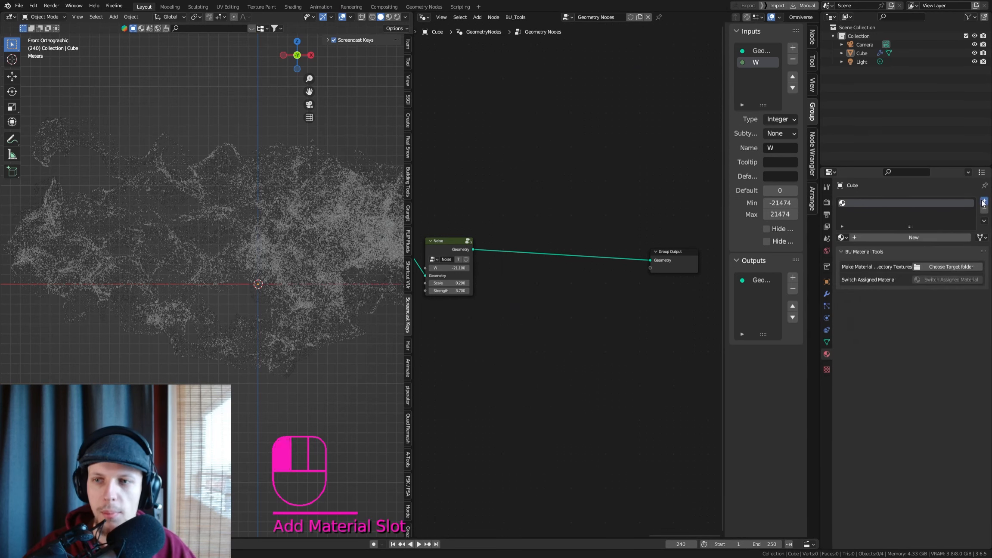
click(984, 202)
click(984, 209)
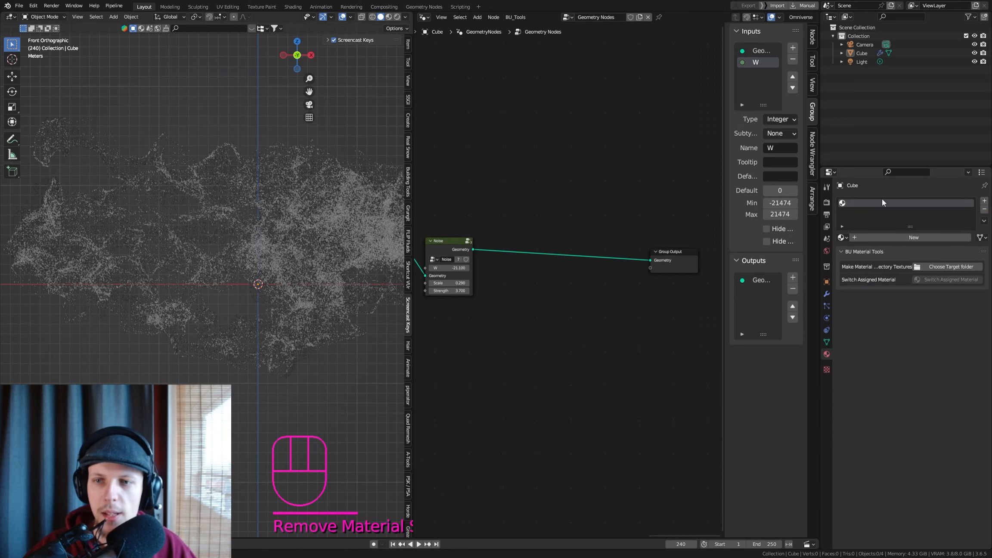
click(895, 240)
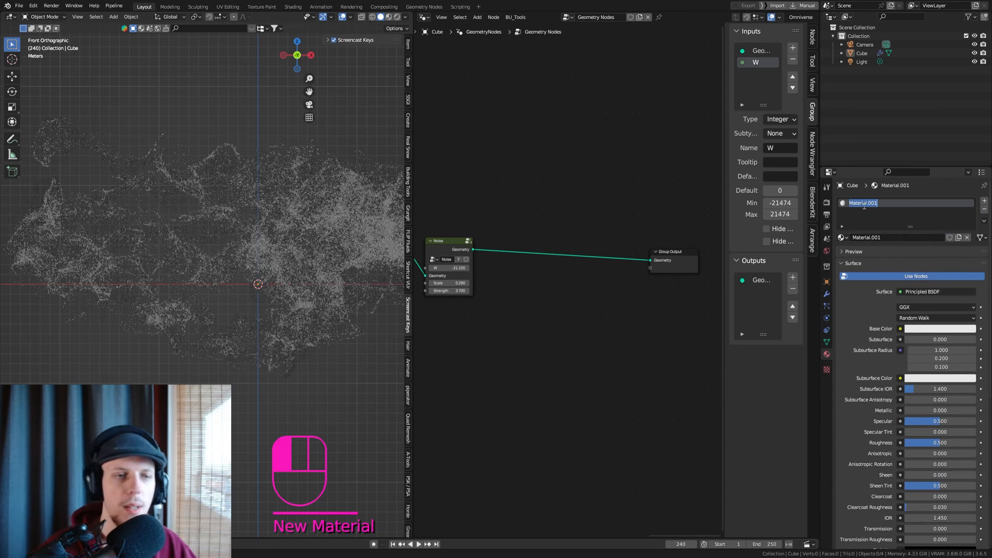
text(Abstract)
key(Return)
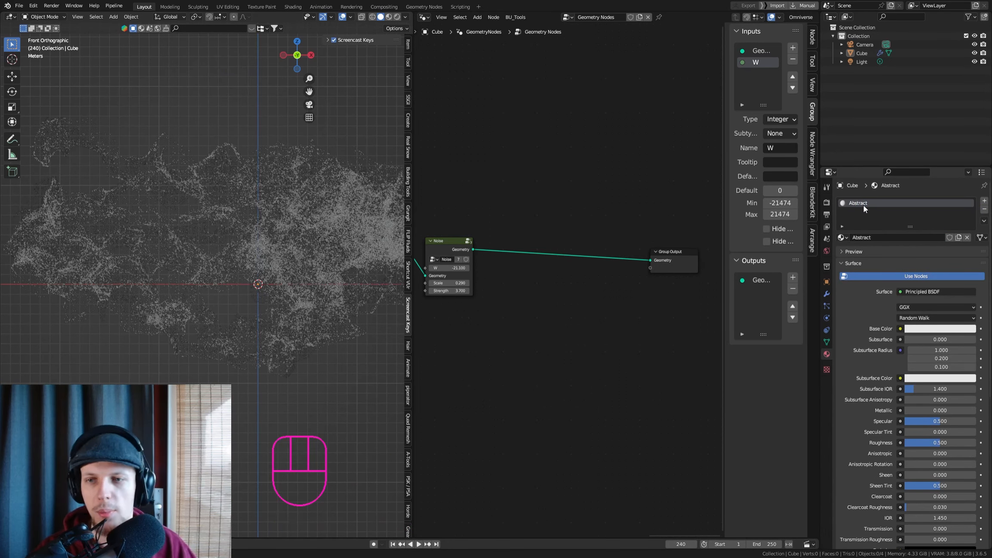
Split the node editor into two stacked areas, switch the upper one to the Shader Editor and frame all the Abstract material's nodes
drag(415, 16, 416, 263)
key(Escape)
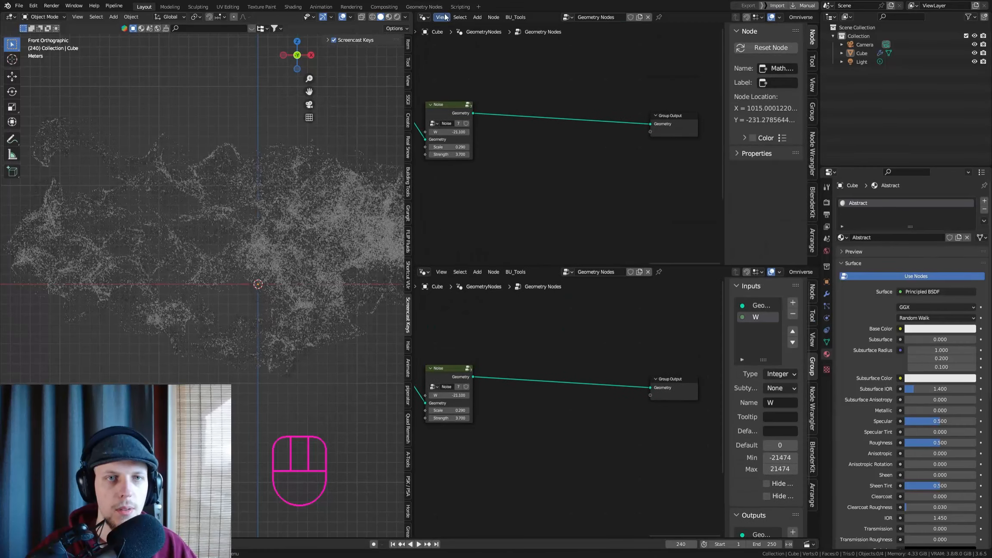
click(425, 17)
click(434, 95)
click(634, 59)
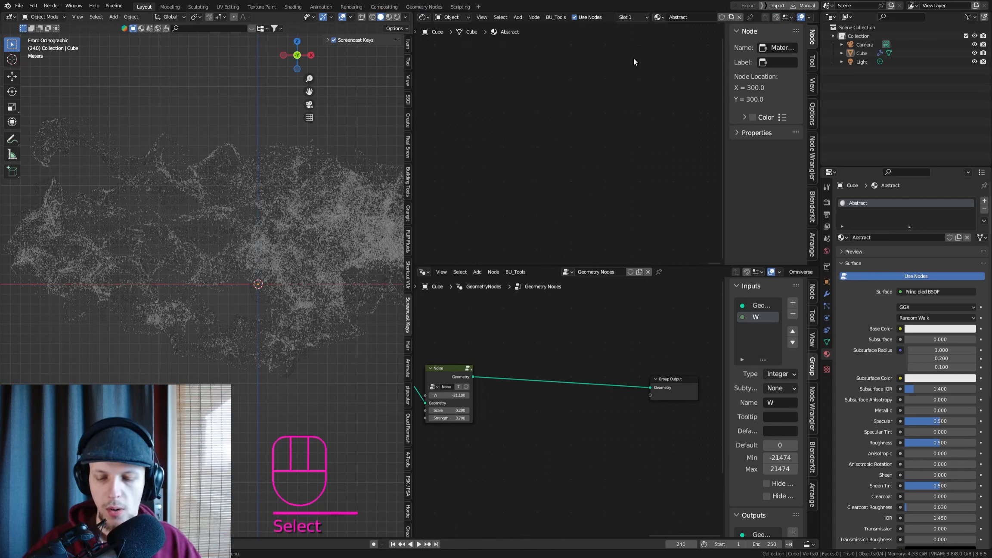
key(Home)
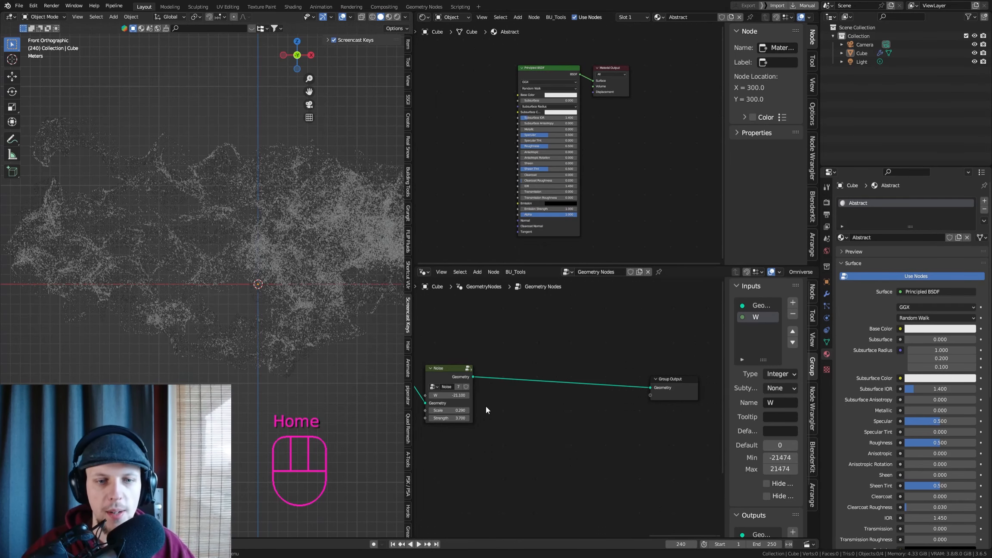
Insert a Set Material node between the last Noise node and Group Output, with Abstract as its material
scroll(486, 409, up, 2)
key(shift+a)
mouse_move(554, 347)
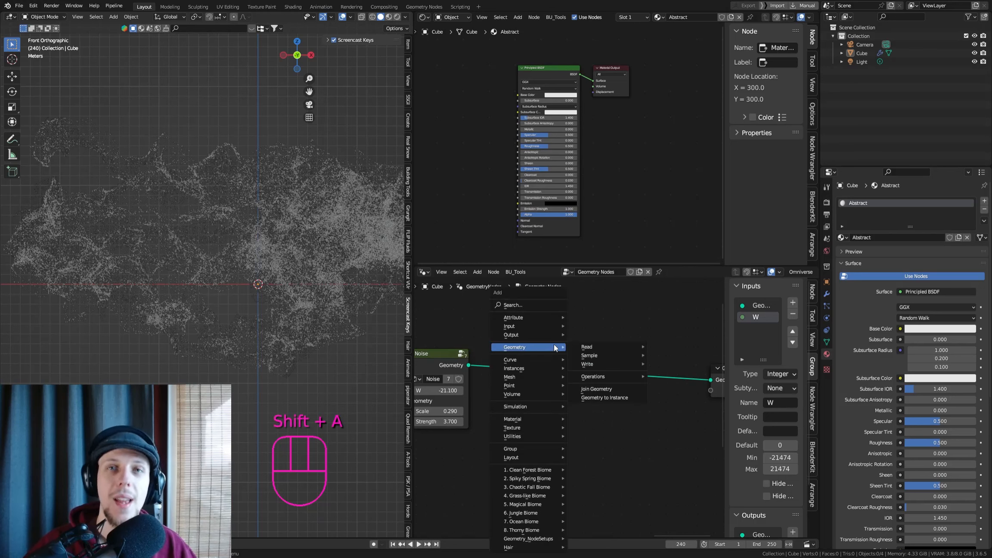
click(545, 307)
text(set ma)
key(Return)
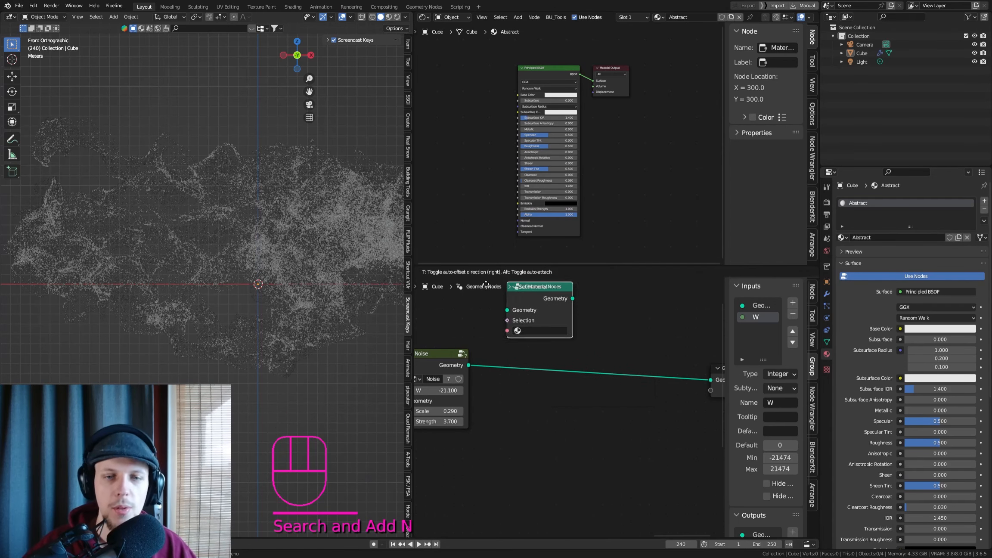
click(542, 361)
click(581, 402)
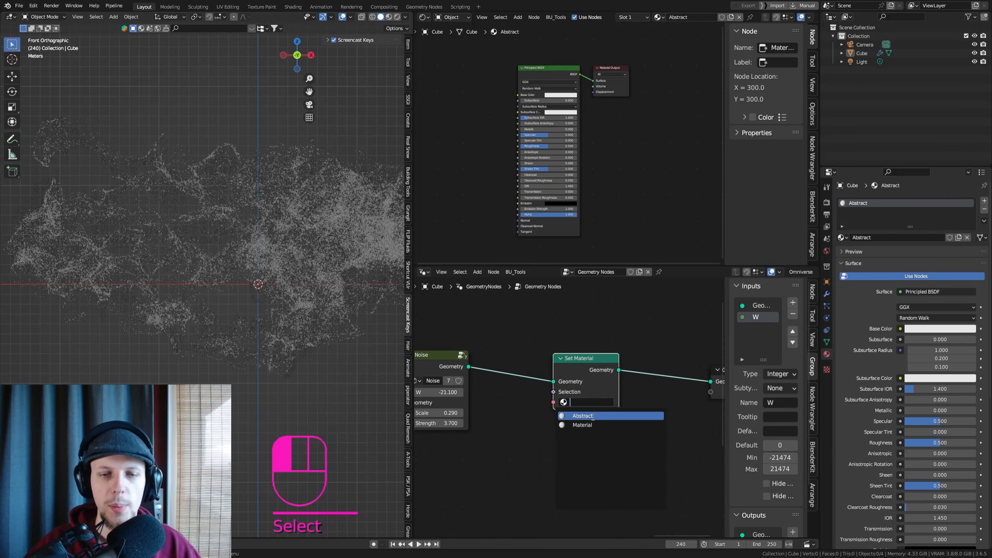
click(577, 416)
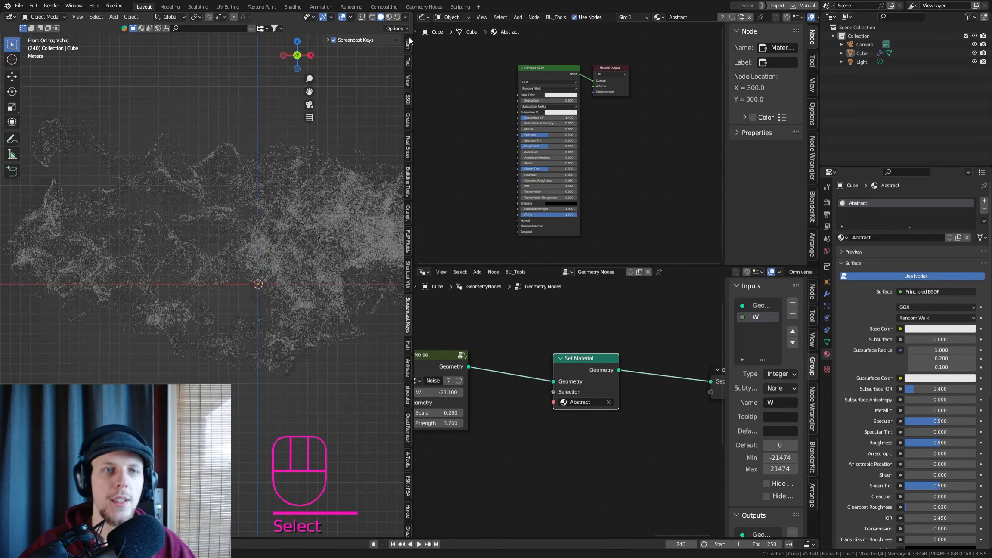
Show the viewport in rendered shading and set the render engine to Cycles on GPU Compute
click(397, 17)
click(826, 201)
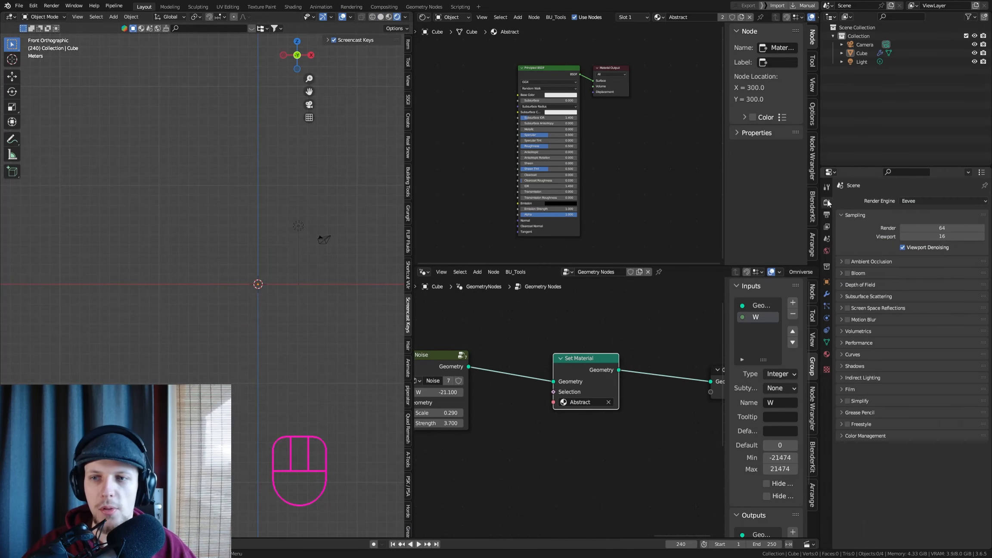
click(935, 201)
click(924, 232)
click(920, 224)
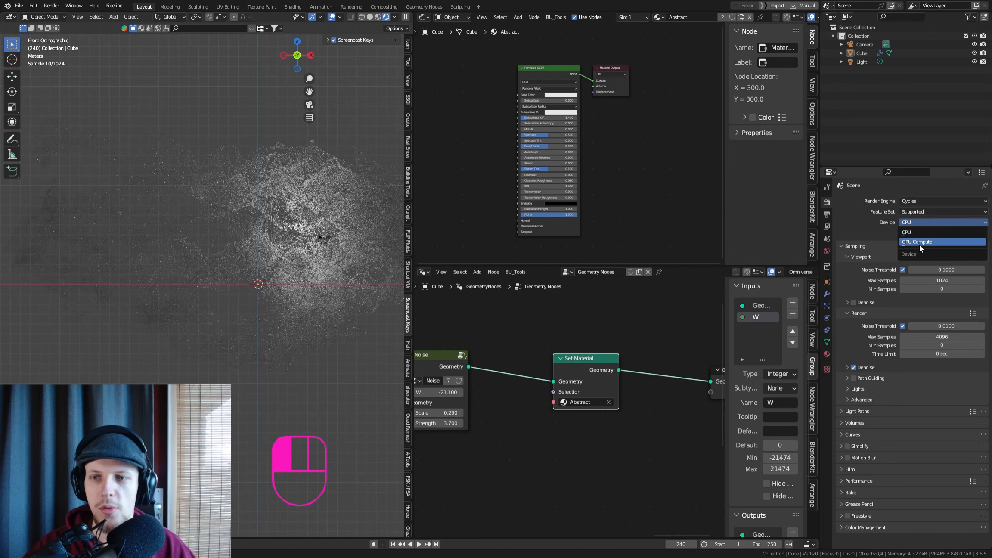
click(919, 243)
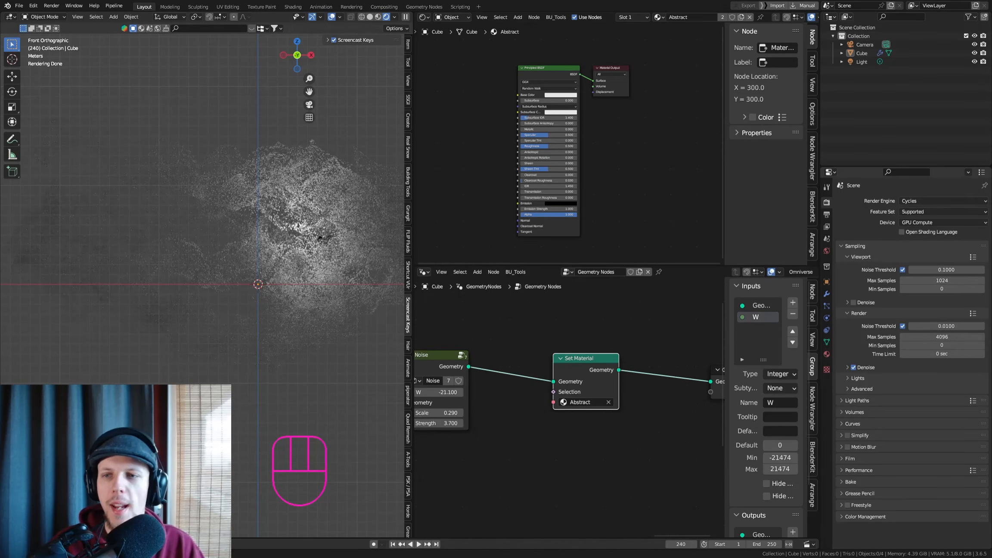
Switch the render engine to Eevee for comparison and return it to Cycles
click(913, 201)
click(911, 210)
click(914, 199)
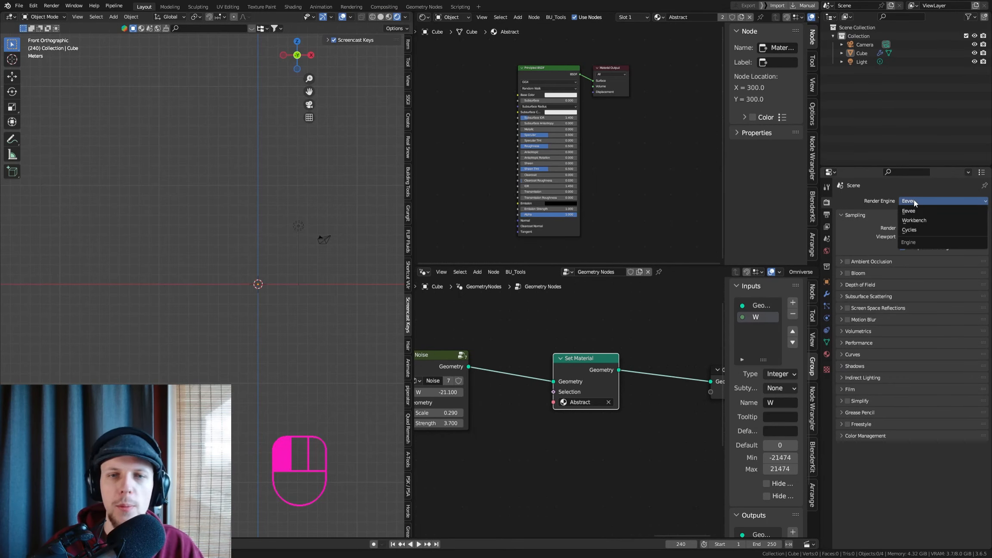
click(912, 231)
Review the chain of Noise, Set Point Radius and Join Geometry nodes leading into Set Material
scroll(568, 379, down, 9)
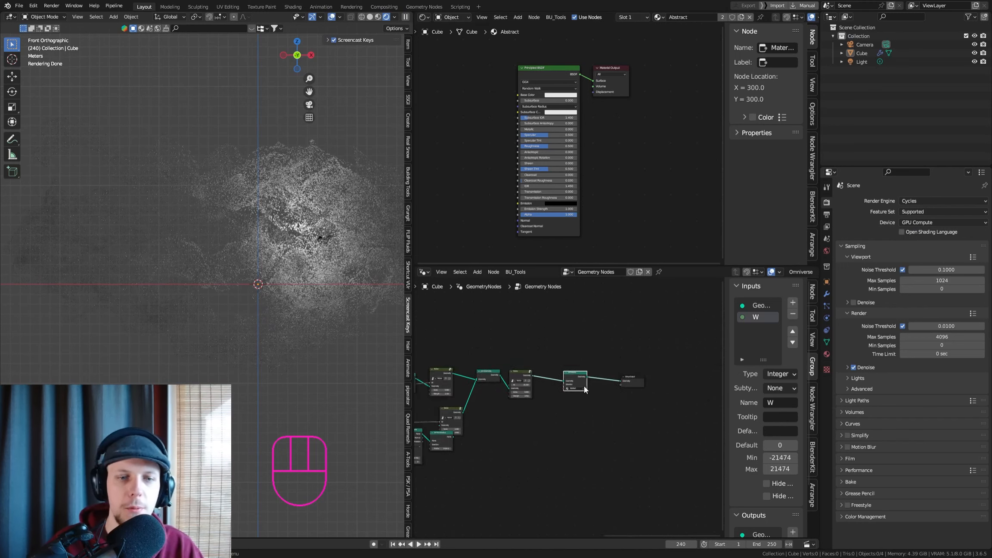
middle_drag(506, 378, 575, 364)
scroll(572, 366, up, 8)
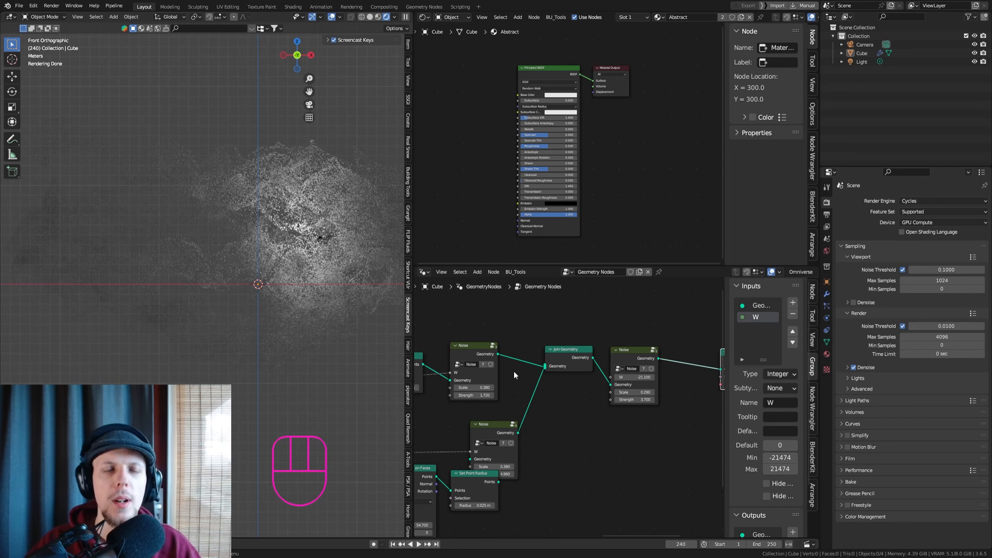
scroll(508, 362, down, 1)
middle_drag(528, 419, 586, 381)
middle_drag(592, 340, 530, 337)
scroll(592, 318, up, 4)
middle_drag(616, 314, 551, 337)
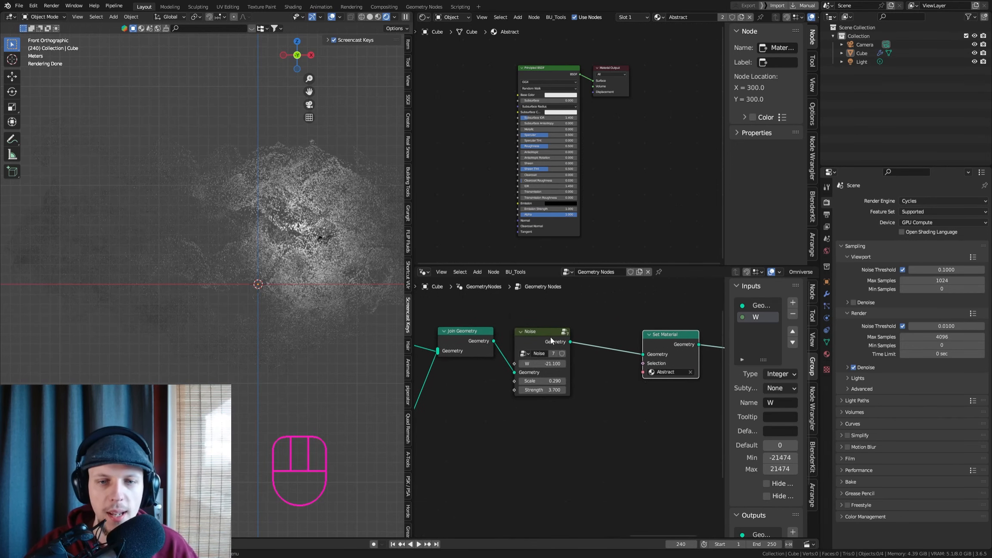
Move Set Material closer to Group Output and insert an Instance on Points node between it and the last Noise node
click(550, 335)
middle_drag(620, 343, 517, 318)
scroll(586, 319, up, 1)
drag(586, 318, 644, 319)
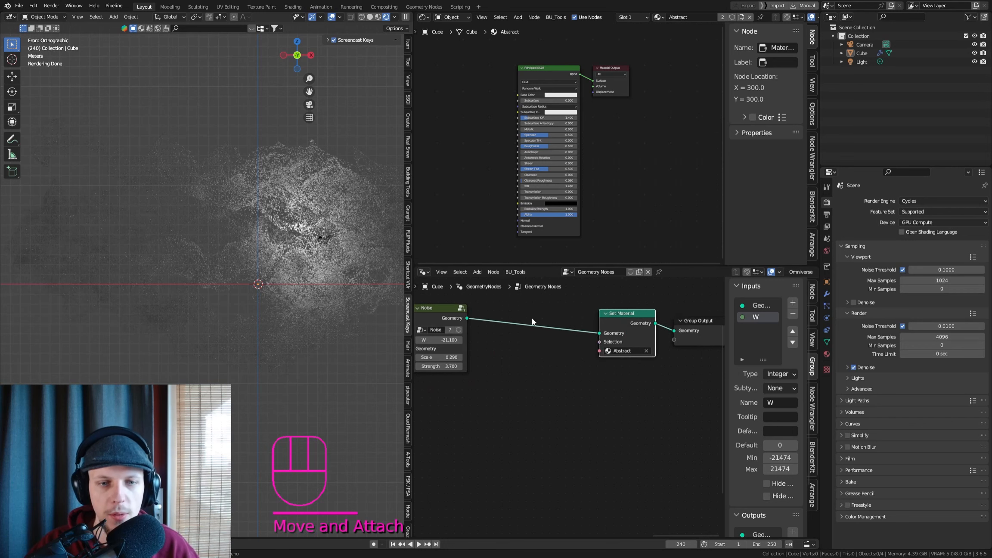
middle_drag(532, 318, 591, 314)
scroll(591, 314, up, 1)
key(shift+a)
click(576, 309)
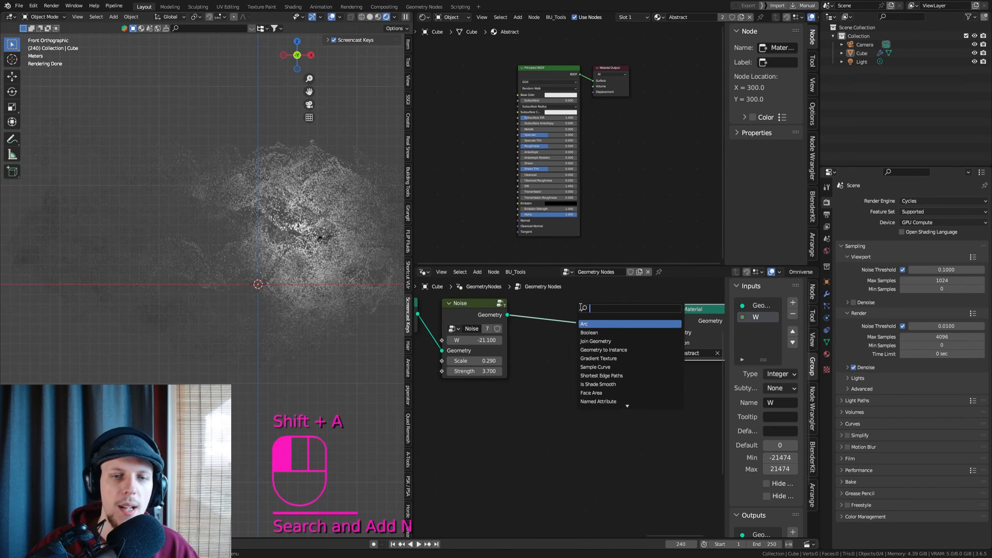
text(instance on)
key(Return)
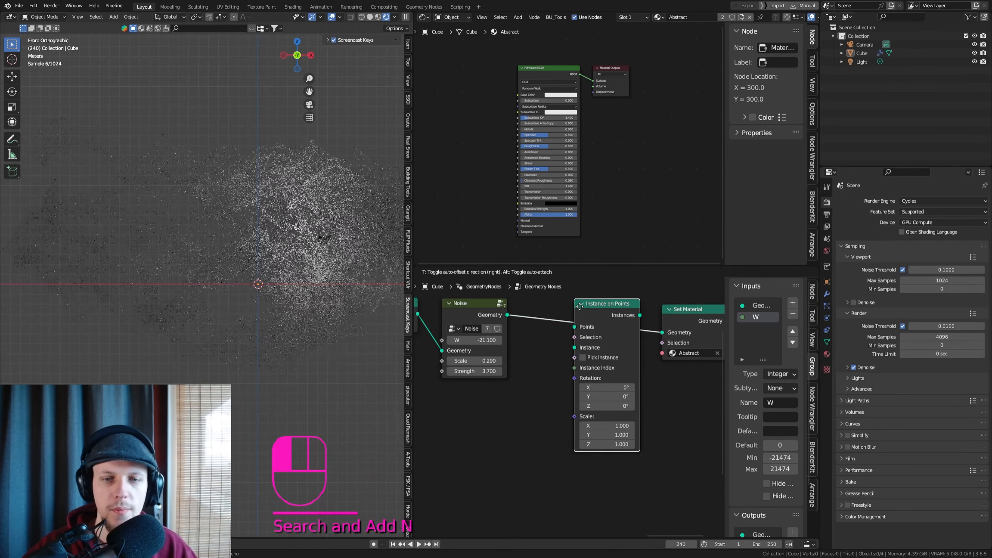
Add a Cube mesh primitive sized 0.01 m on every axis, connect it to Instance on Points' Instance input and inspect the rendered instances
middle_drag(557, 361, 634, 354)
key(shift+a)
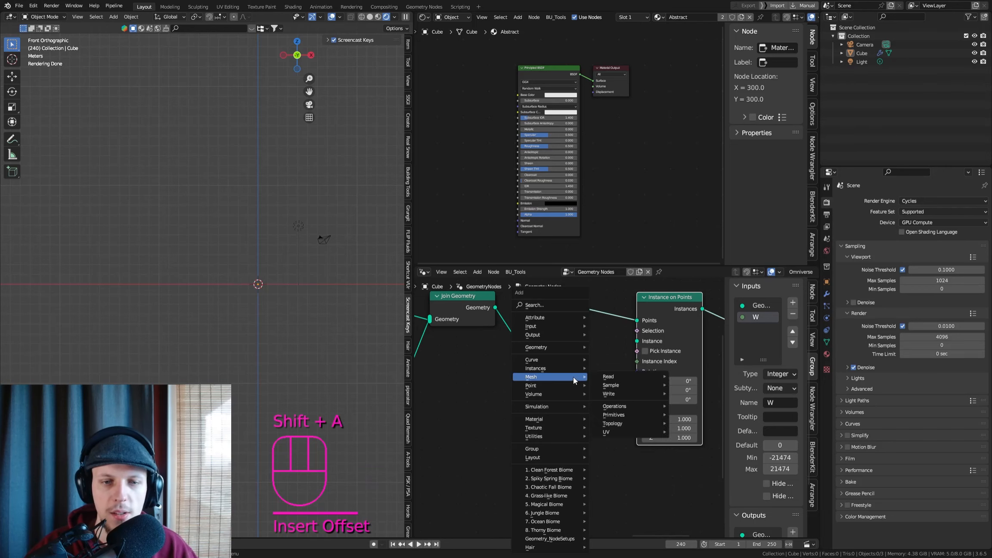
click(545, 306)
text(cube)
key(Return)
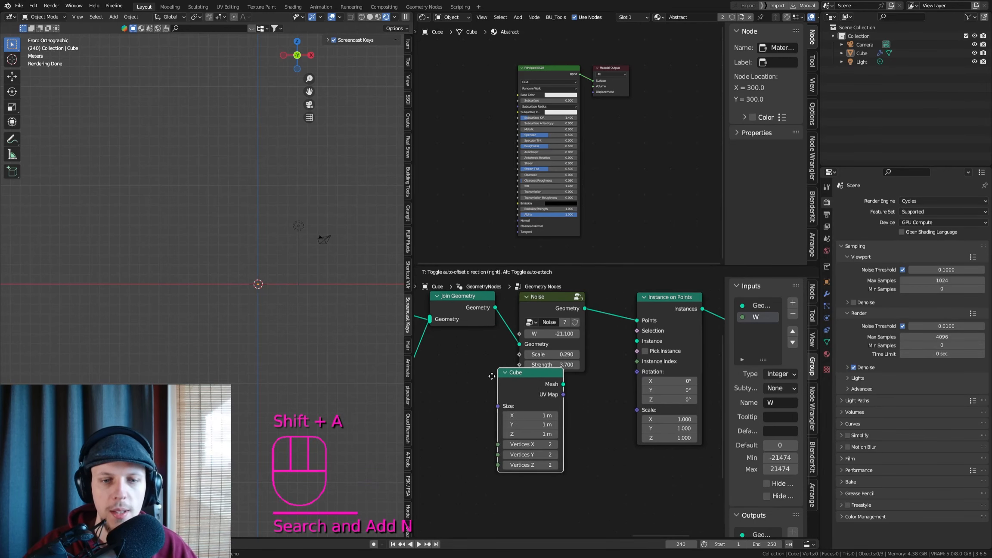
drag(525, 426, 532, 418)
text(.0)
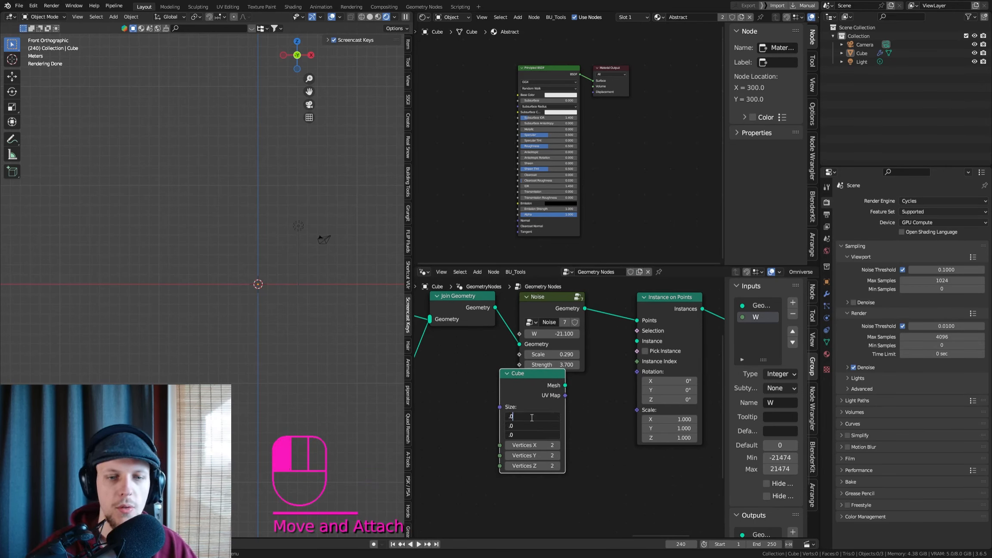
text(1)
key(Return)
drag(565, 385, 641, 343)
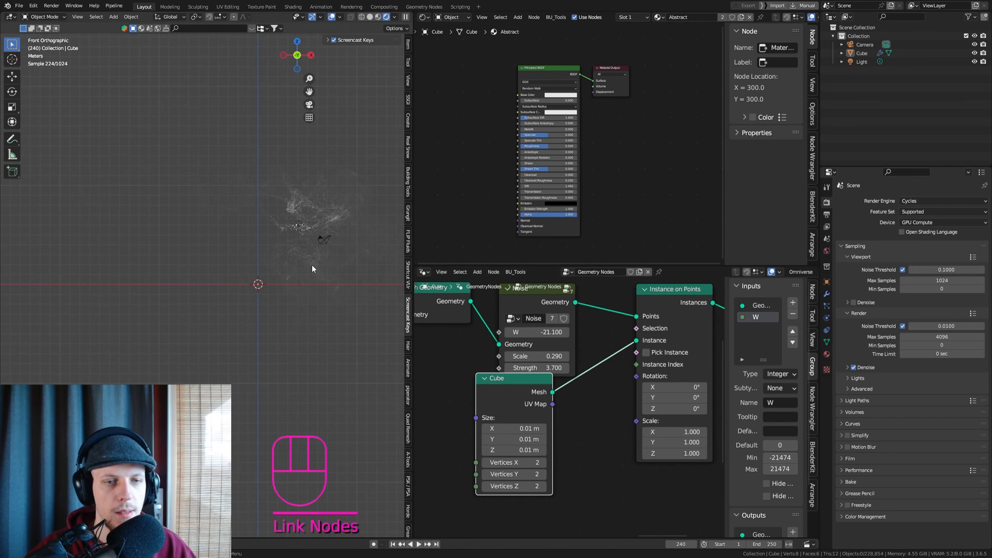
scroll(338, 220, up, 1)
scroll(317, 210, up, 3)
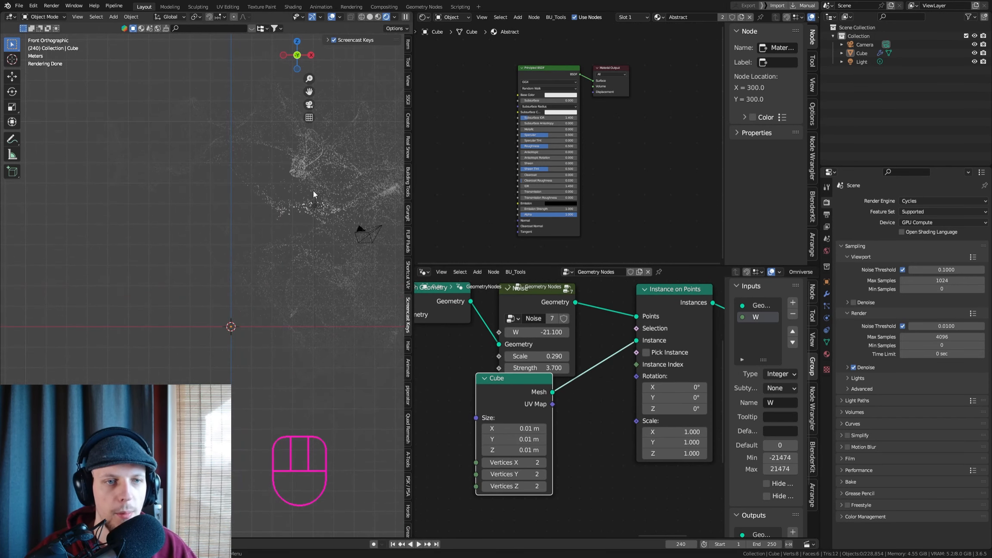
shift+middle_drag(331, 162, 274, 201)
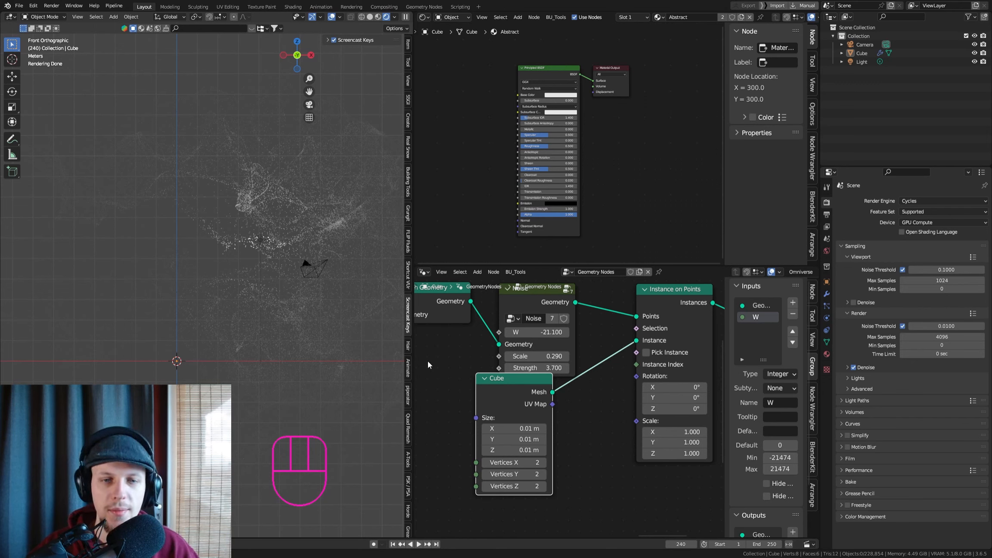
click(673, 296)
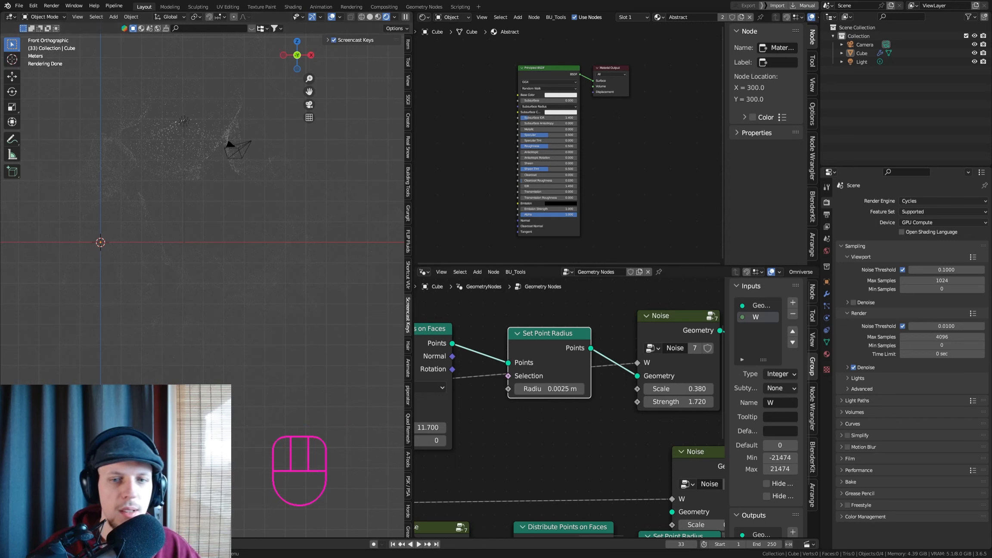
Set the density to 300 on the upper Distribute Points on Faces node and to 150 on the lower one
scroll(597, 379, down, 4)
scroll(476, 437, up, 2)
middle_drag(475, 437, 562, 404)
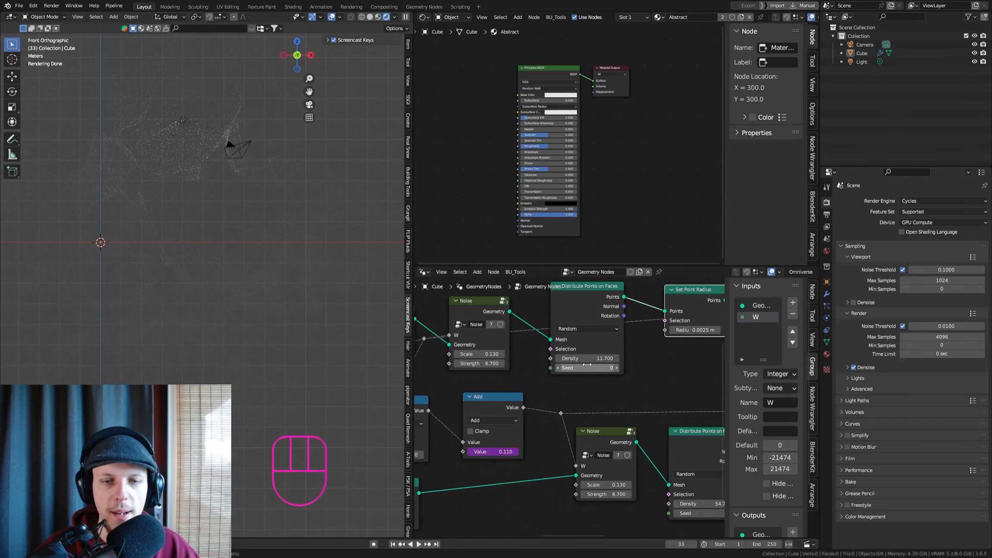
drag(587, 361, 588, 334)
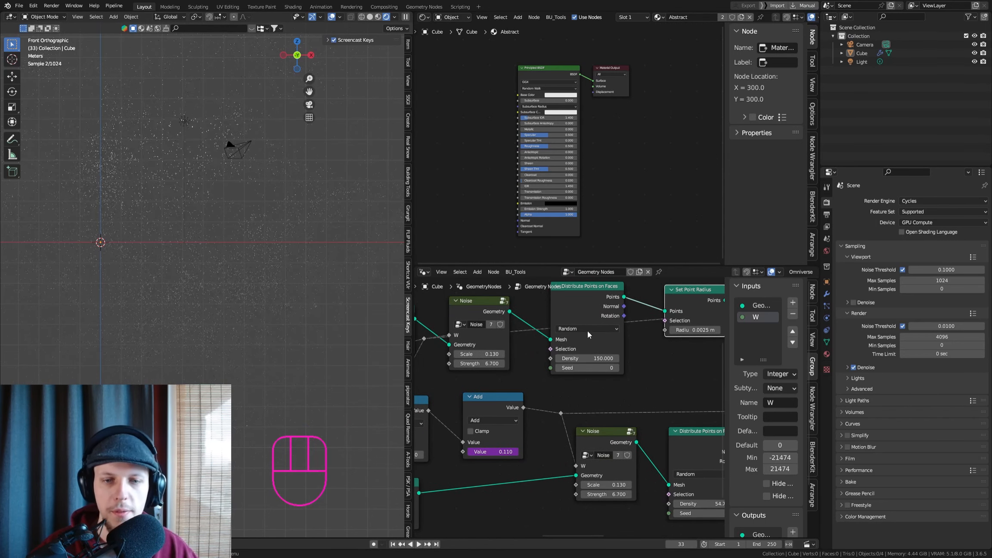
middle_drag(622, 376, 537, 338)
click(516, 323)
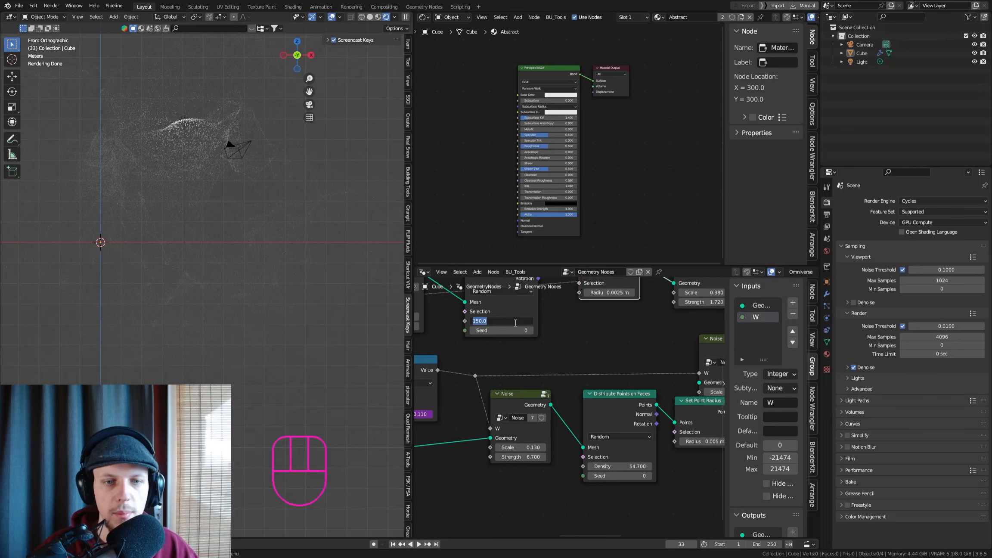
text(300)
key(Return)
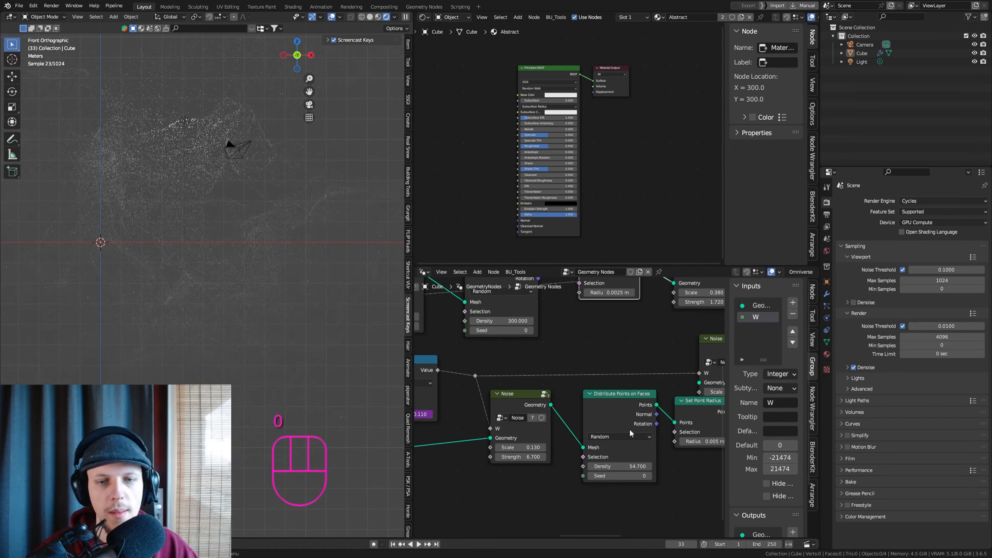
click(625, 467)
text(150)
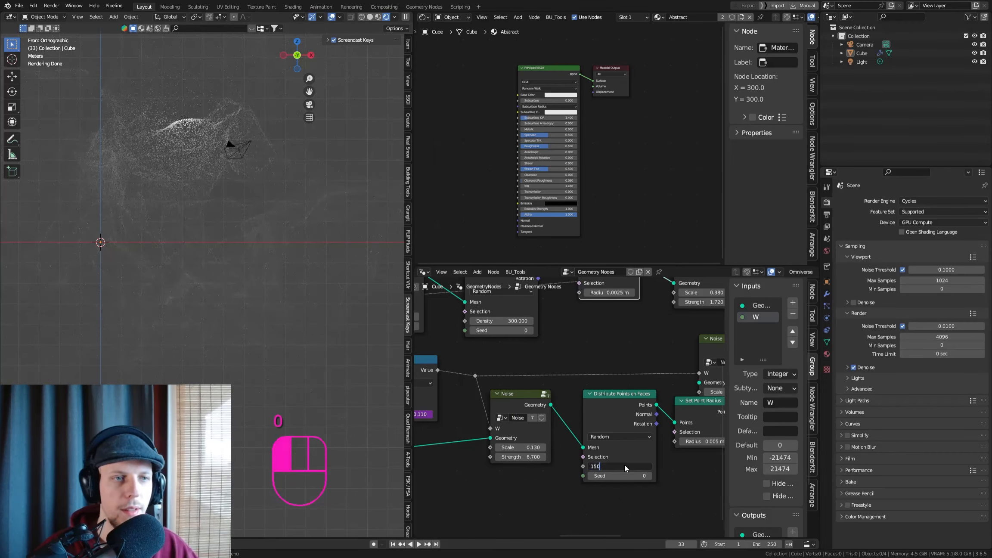
key(Return)
Select the Light object and move it down into the middle of the point cloud
click(195, 123)
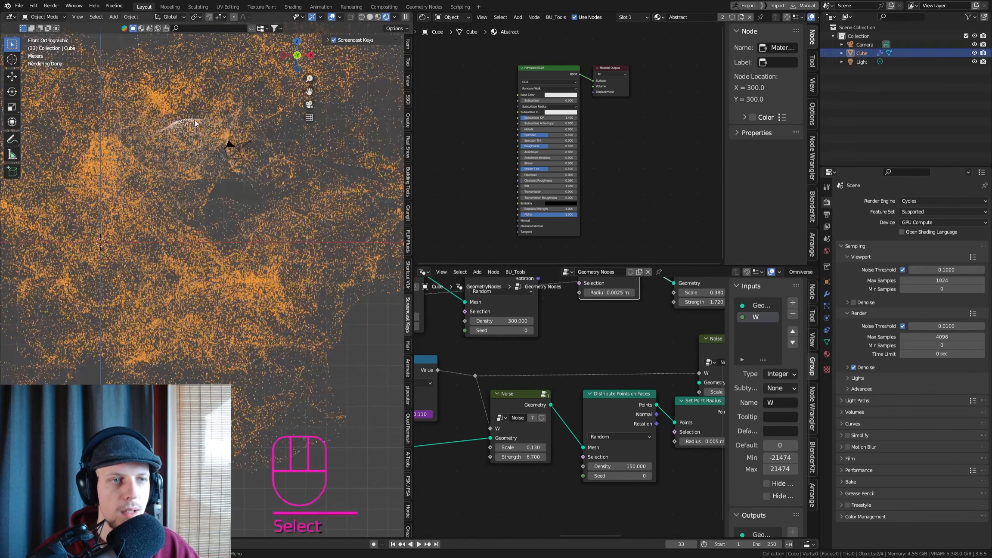
click(861, 62)
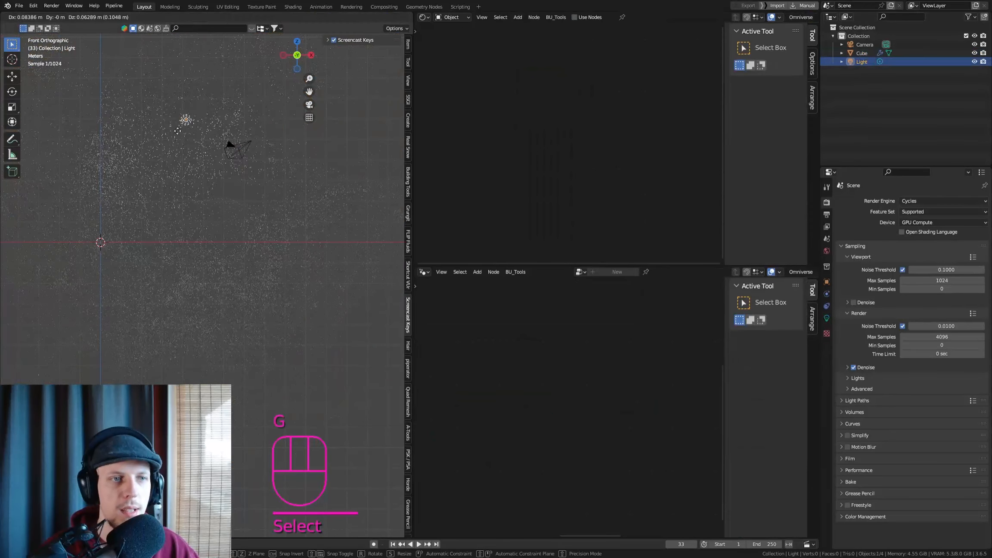
key(g)
click(242, 255)
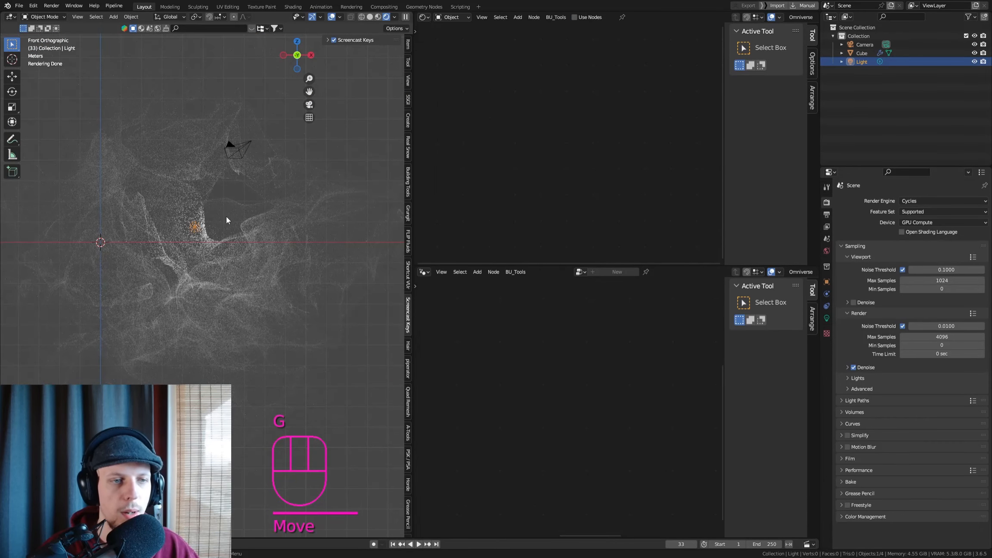
key(g)
click(173, 218)
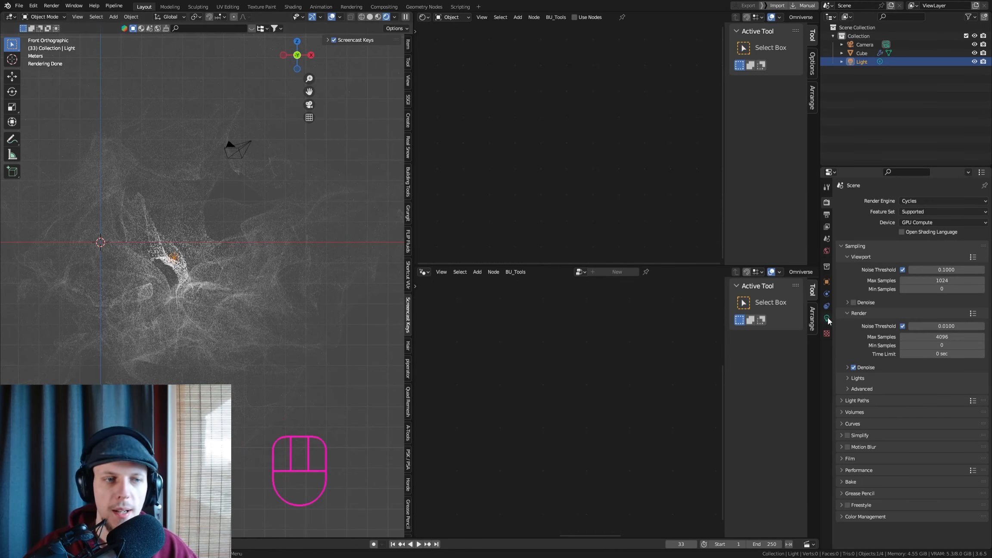
Set the World background strength to 0 and hide the viewport overlays
click(826, 251)
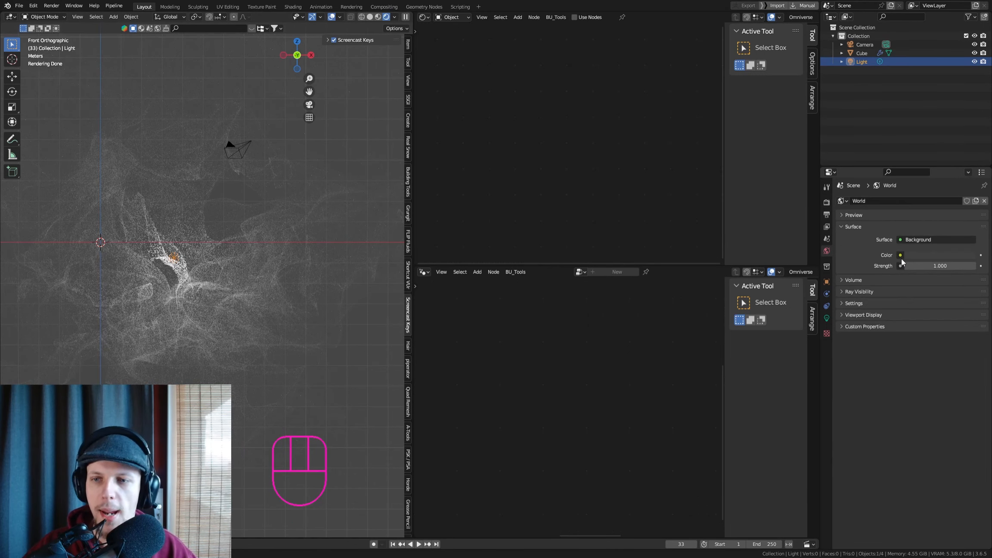
drag(902, 262, 844, 263)
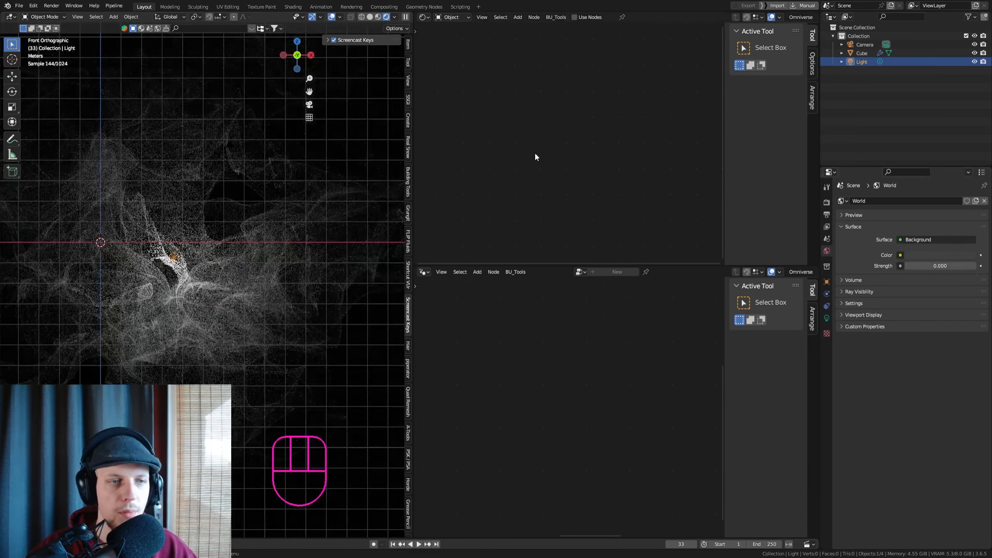
click(332, 17)
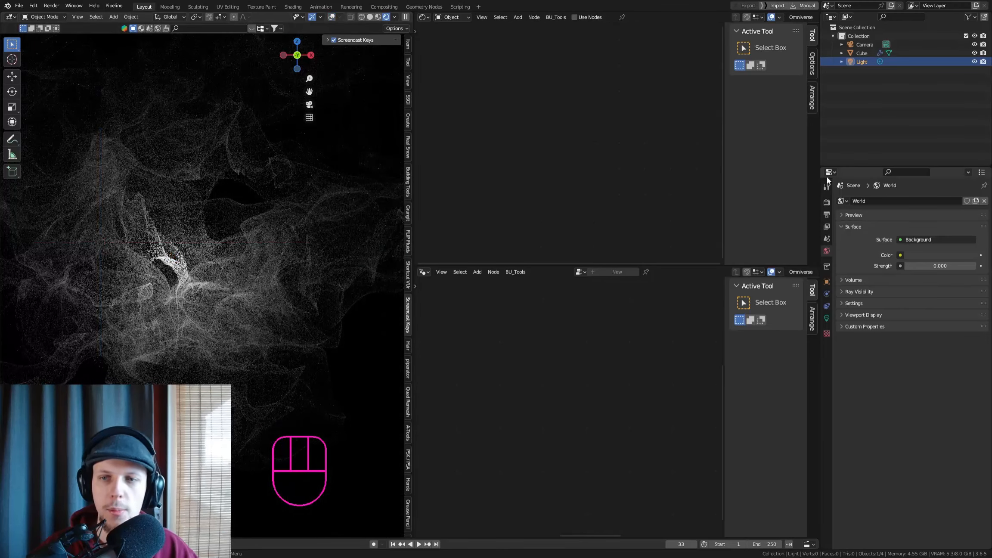
Enable viewport denoising in the Cycles sampling settings with the denoiser set to Automatic
click(827, 202)
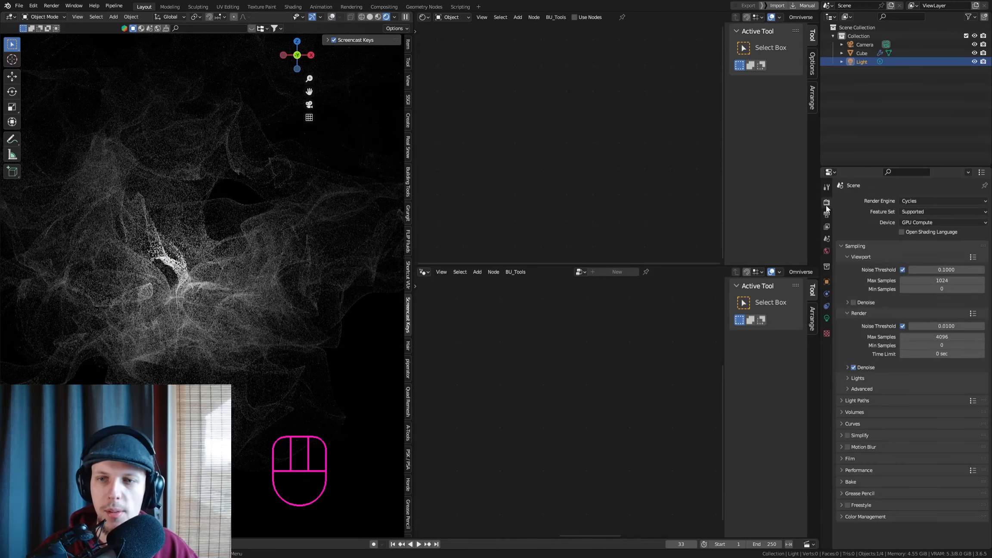
click(854, 303)
click(847, 303)
click(919, 315)
click(918, 323)
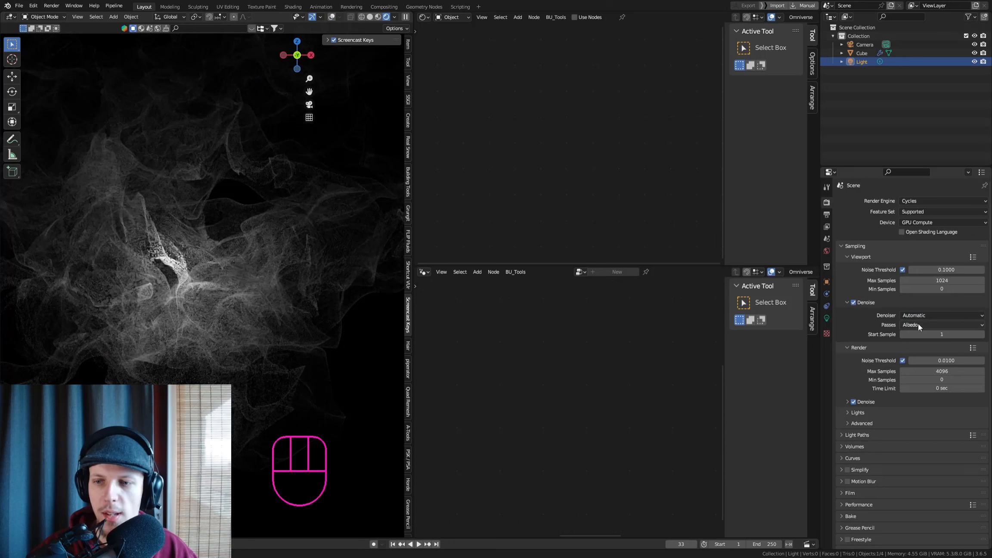
Set the viewport denoiser to OptiX in the Cycles sampling settings
click(918, 325)
click(920, 316)
click(916, 336)
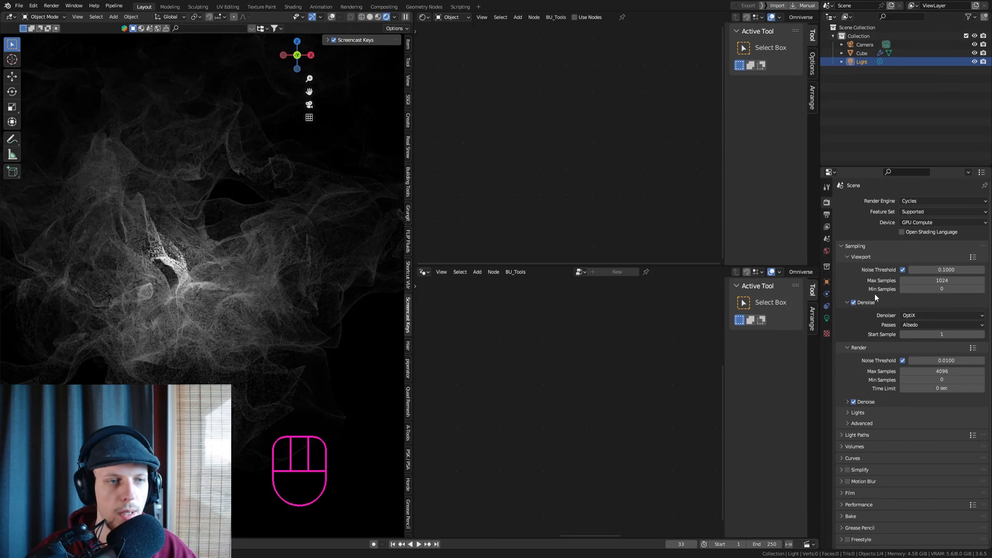
Play the animation for a moment to check the denoised point cloud in motion
shift+middle_drag(233, 261, 243, 243)
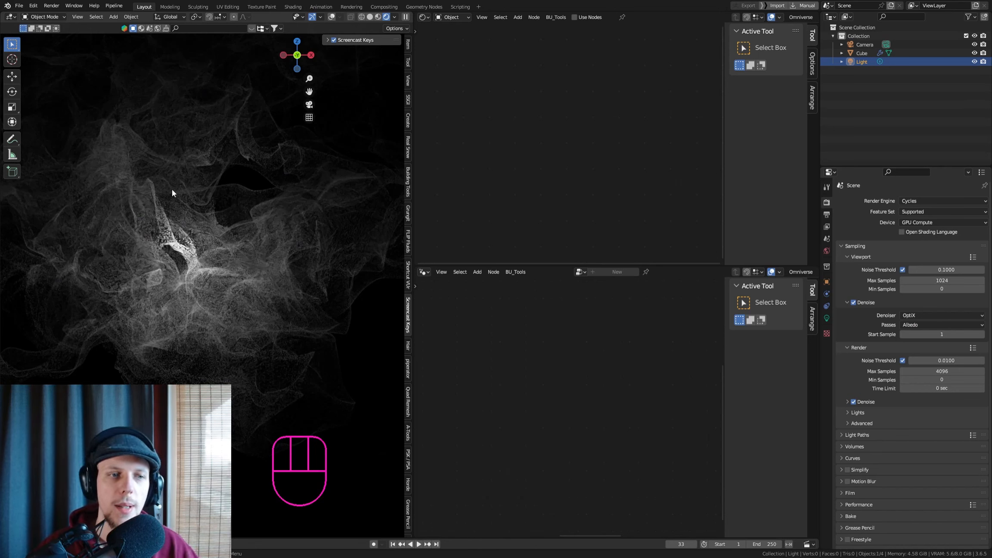
key(space)
key(space)
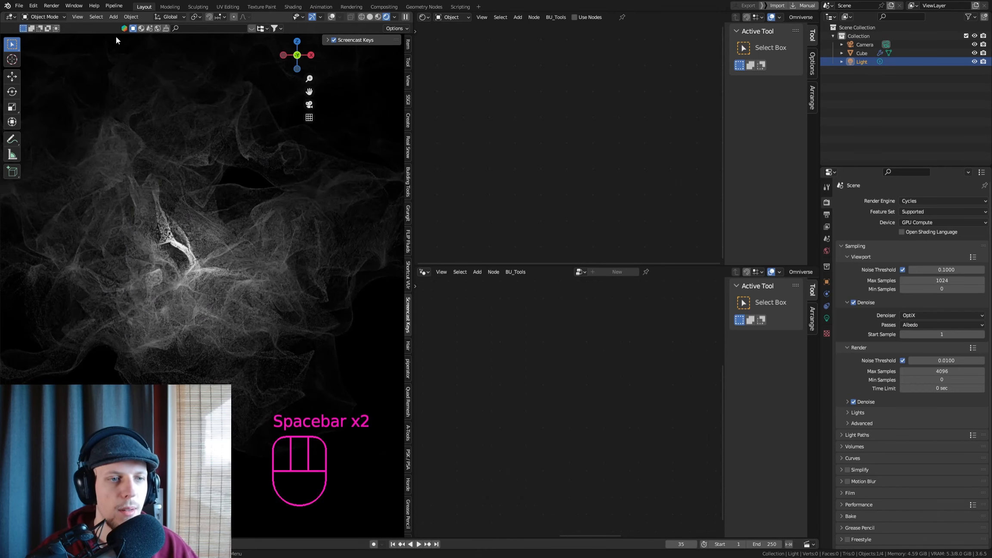
Select the point cloud object and enlarge the Geometry Nodes editor by shrinking the shader editor above it
click(168, 242)
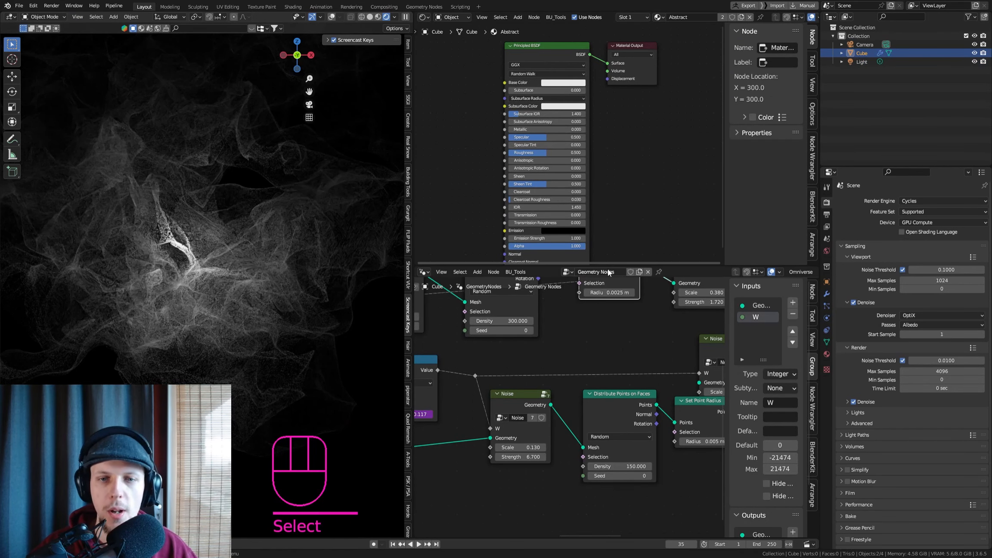
drag(607, 264, 611, 213)
middle_drag(500, 68, 537, 104)
scroll(495, 324, down, 3)
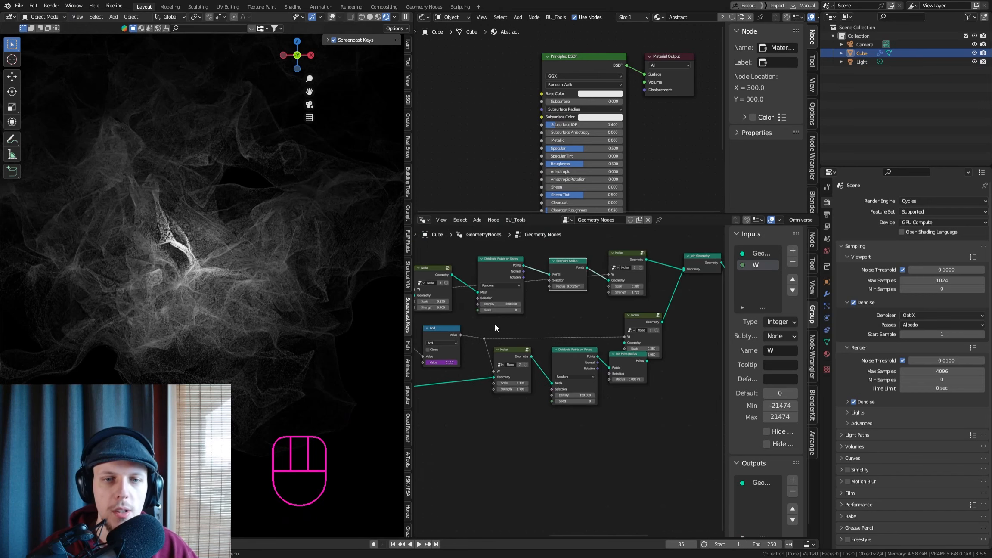
Move the upper branch's Curve Circle node directly beneath its Set Curve Radius node
middle_drag(494, 324, 563, 357)
middle_drag(465, 317, 631, 313)
scroll(573, 306, down, 2)
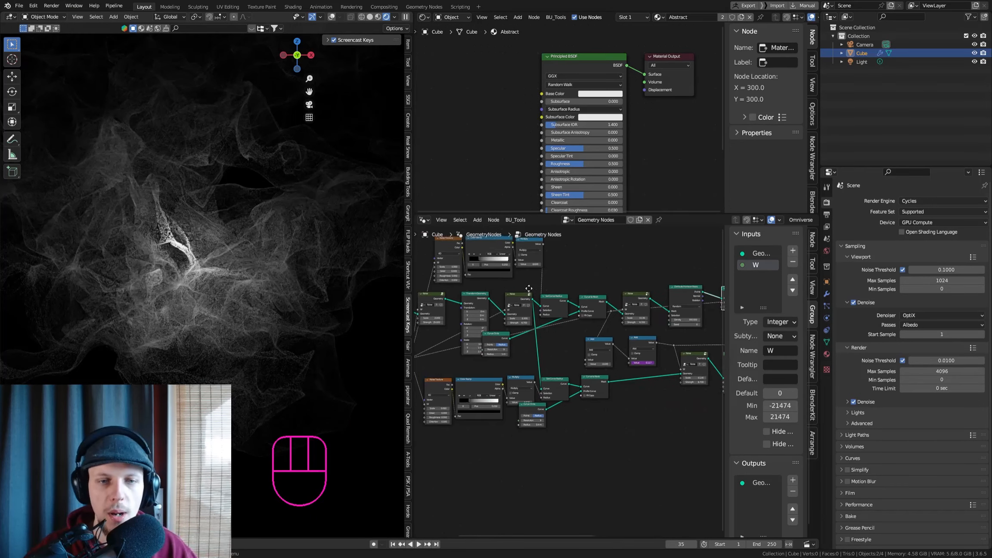
middle_drag(543, 319, 560, 322)
drag(529, 339, 588, 331)
middle_drag(514, 314, 584, 322)
scroll(576, 317, up, 1)
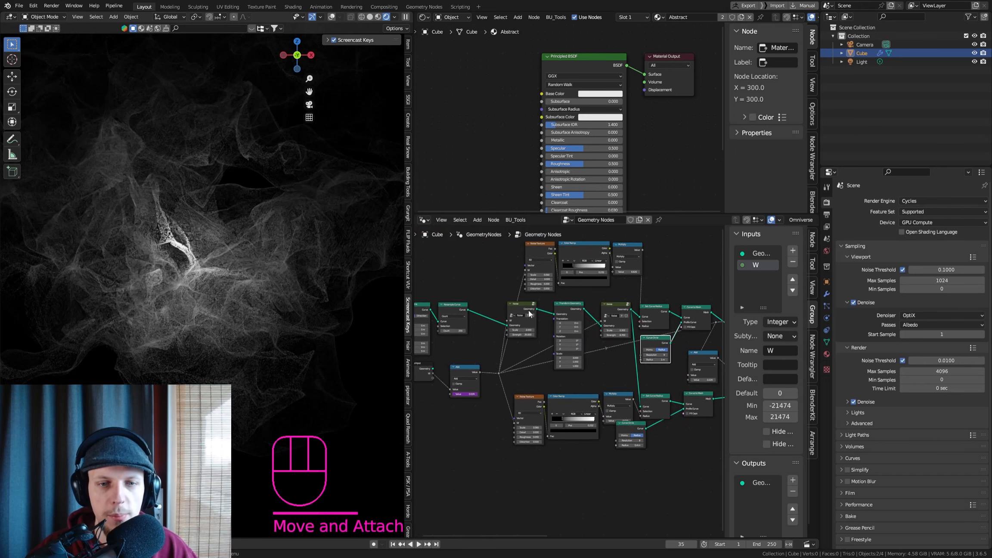
scroll(529, 314, up, 2)
scroll(515, 332, down, 4)
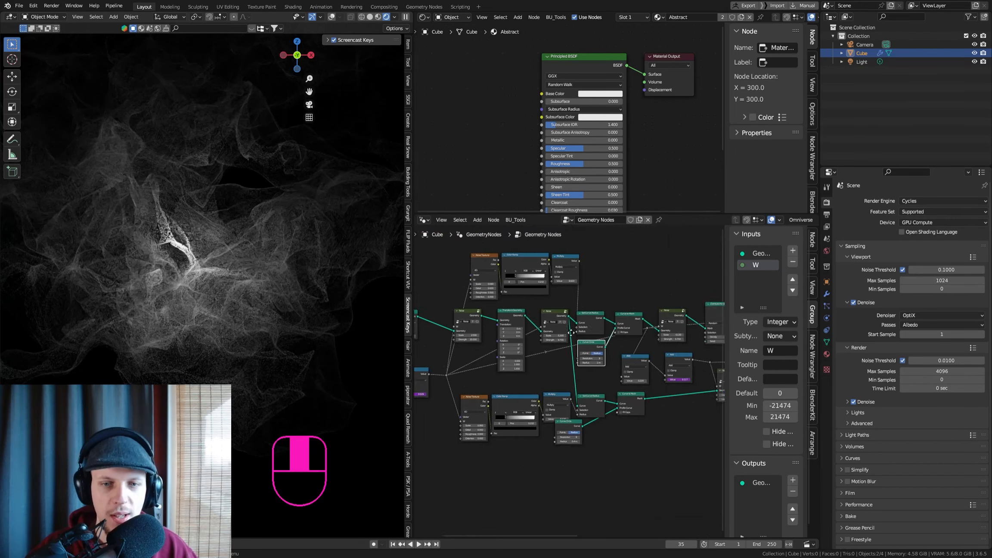
Inside the Noise group feeding Set Curve Radius, connect the Noise Texture's Color to a new Group Output socket and exit the group
scroll(463, 314, up, 4)
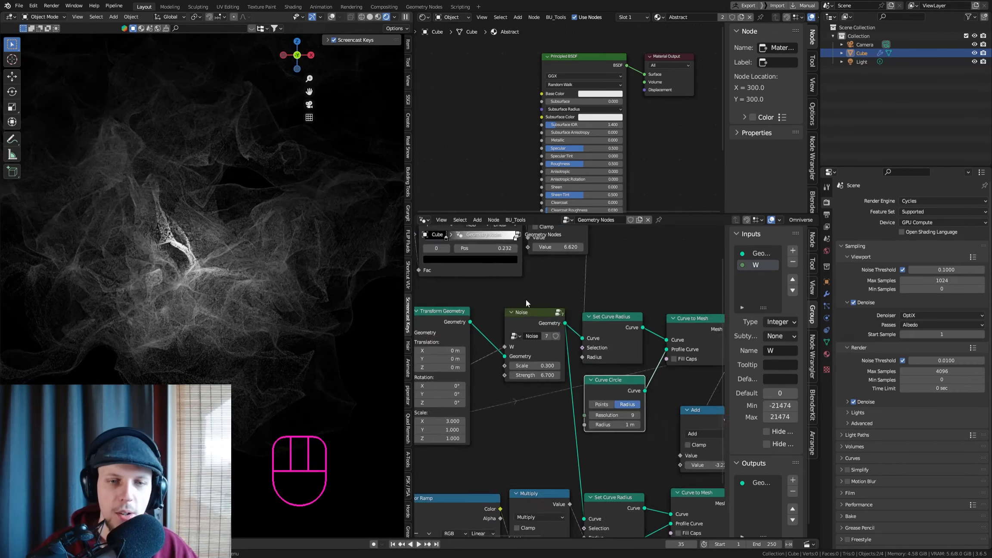
click(530, 317)
right_click(529, 316)
click(485, 397)
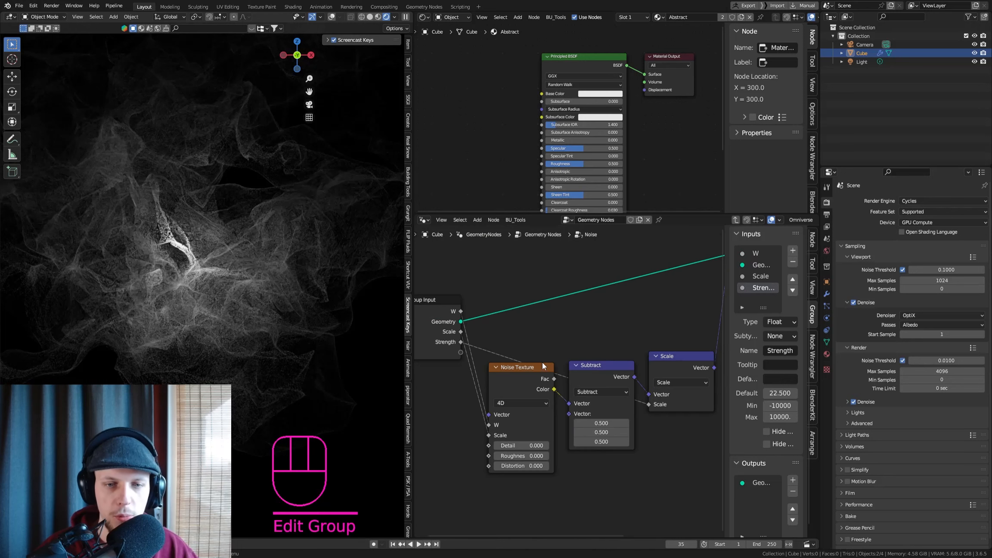
scroll(488, 360, up, 2)
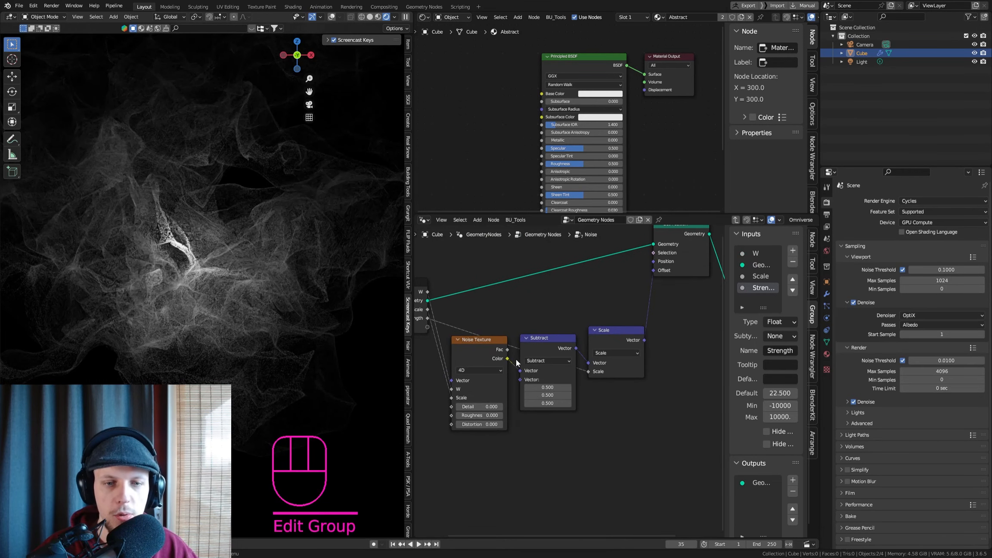
middle_drag(517, 363, 475, 362)
click(496, 337)
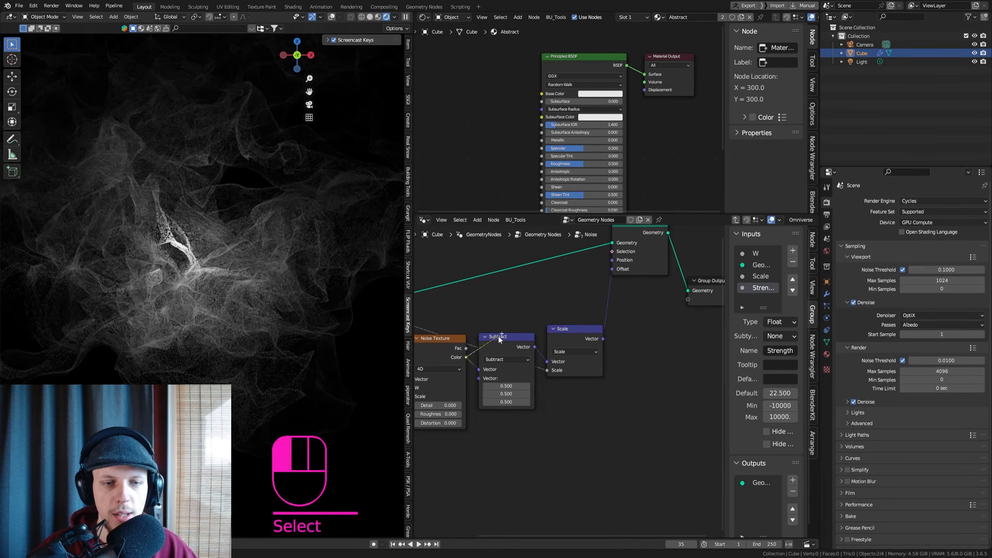
drag(498, 336, 660, 271)
right_click(658, 266)
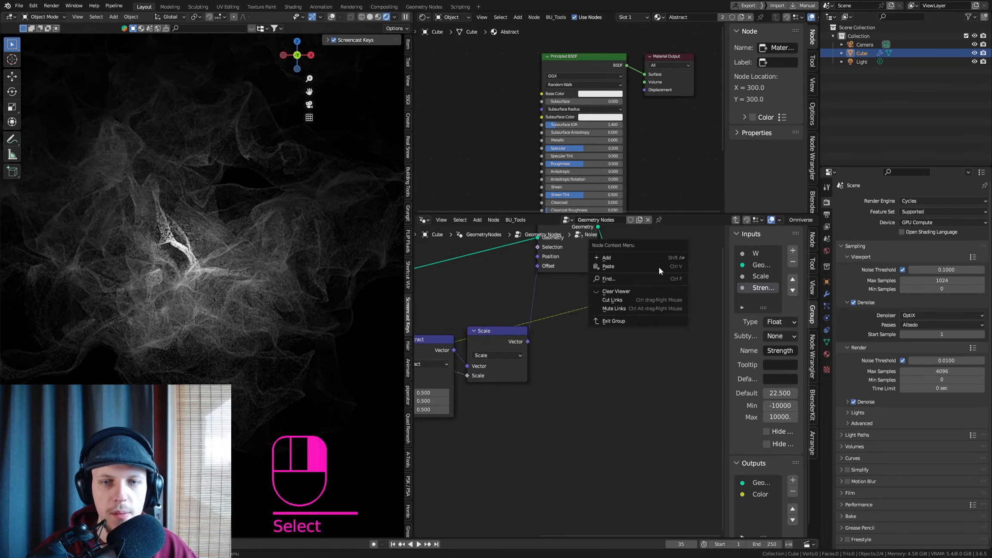
click(624, 323)
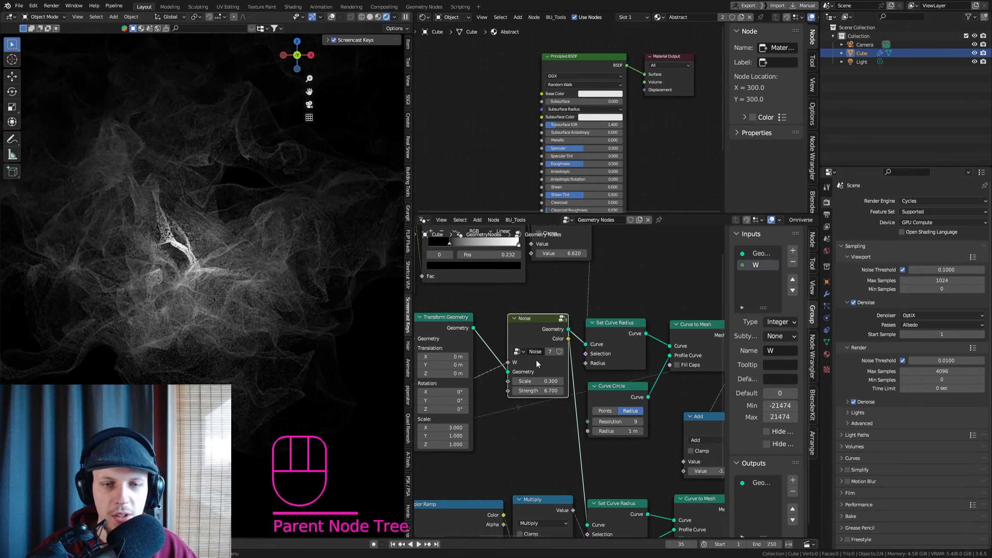
Insert a Store Named Attribute node between the final Noise node and Set Material, with its data type set to Color
scroll(553, 333, up, 2)
scroll(568, 360, down, 5)
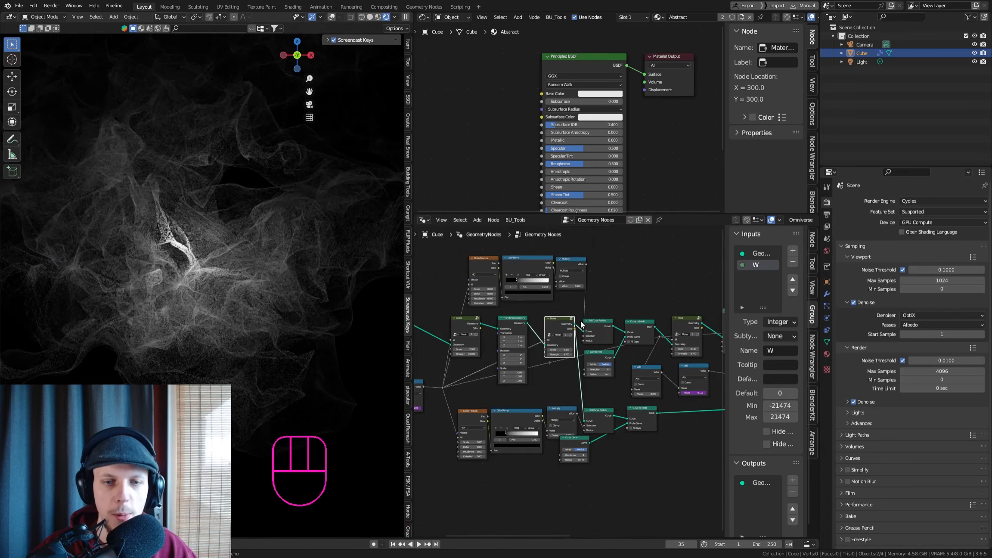
middle_drag(584, 326, 494, 295)
scroll(575, 308, up, 2)
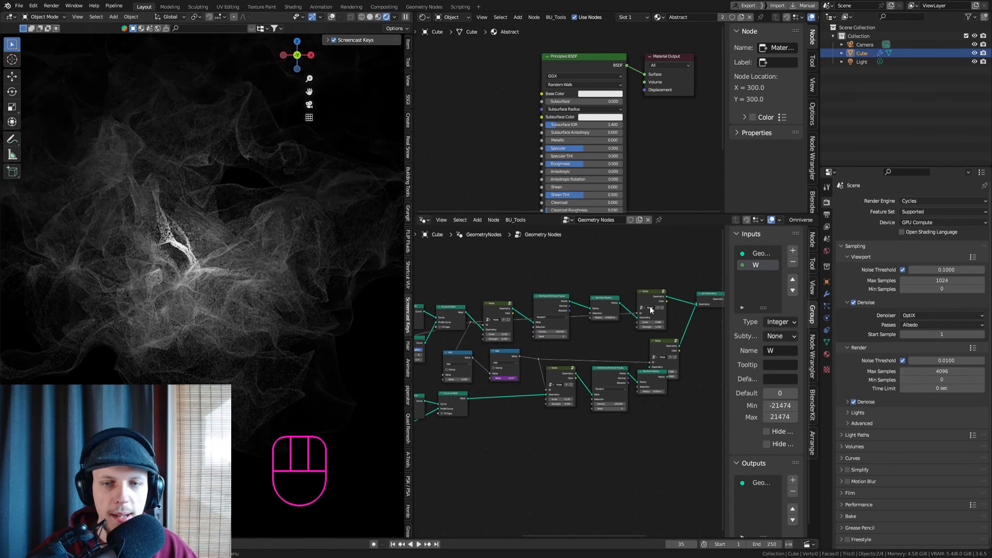
middle_drag(598, 299, 530, 301)
drag(476, 306, 475, 309)
middle_drag(475, 309, 530, 272)
scroll(558, 282, up, 3)
key(shift+a)
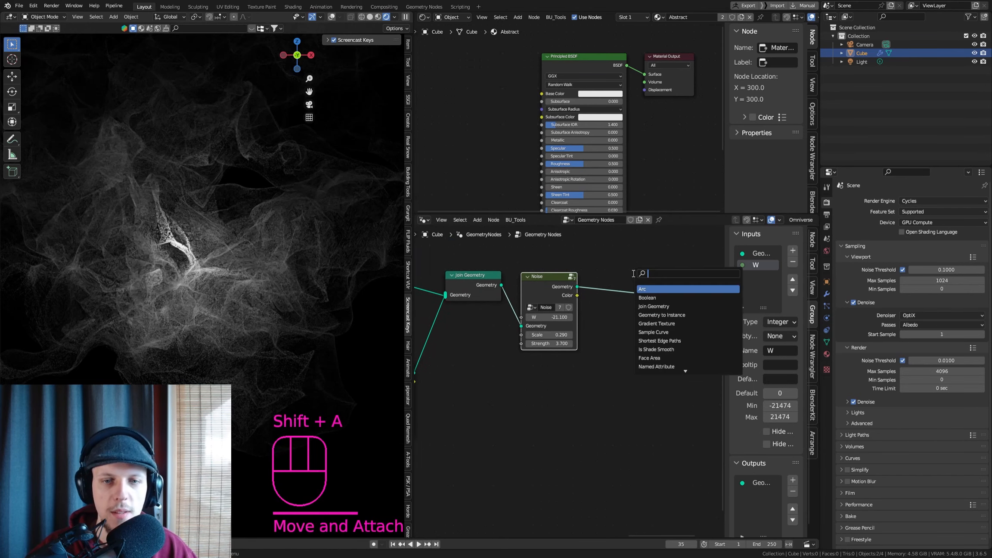
text(store na)
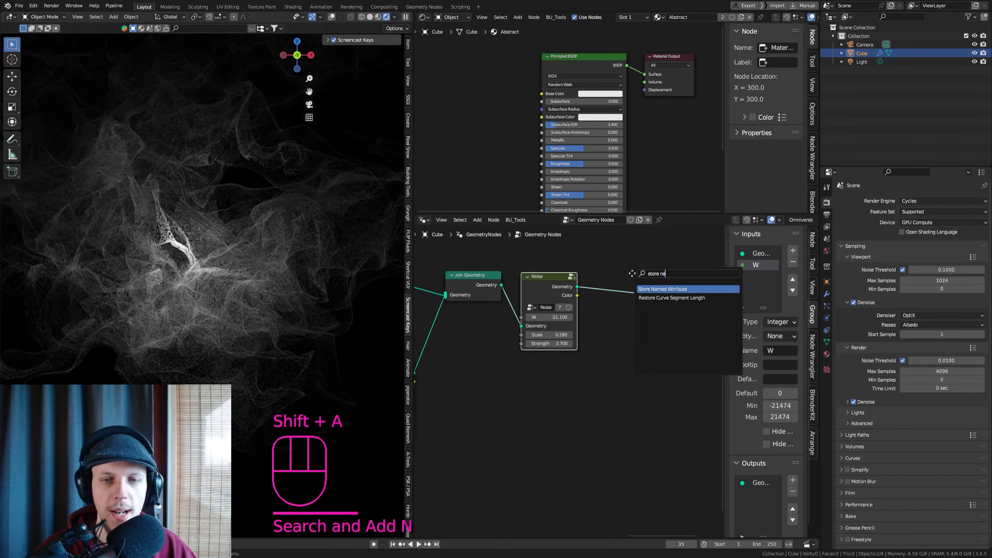
key(Return)
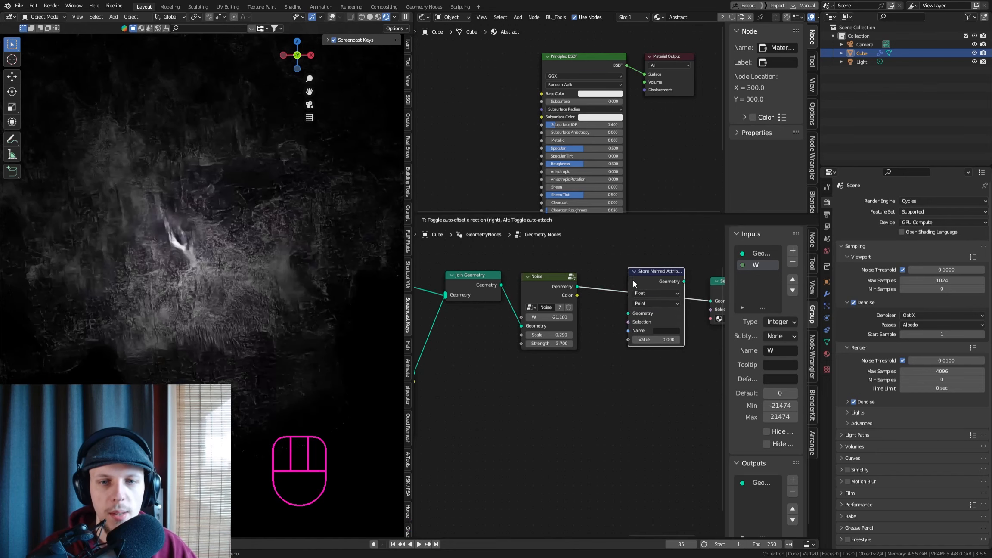
click(633, 279)
click(643, 293)
click(645, 329)
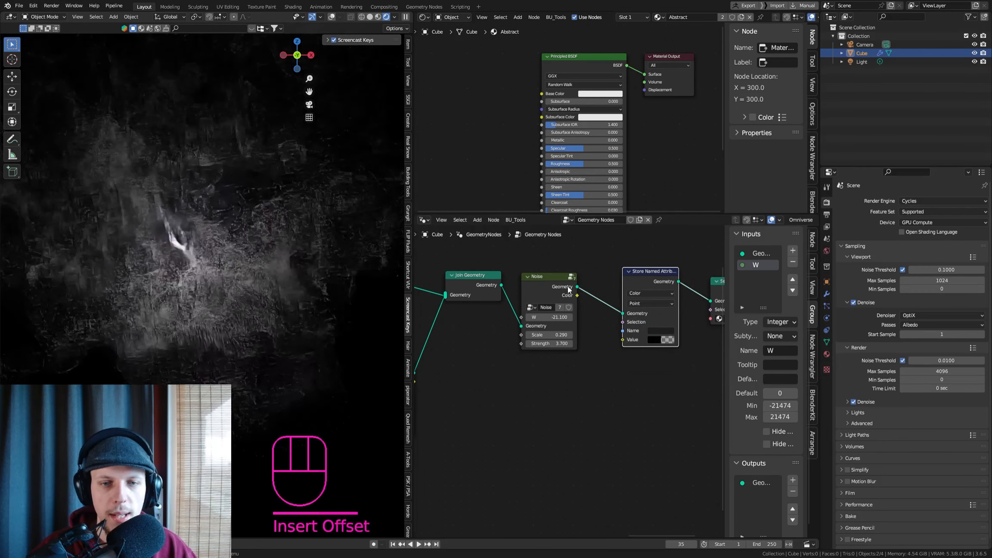
Connect the Color output of the Noise node before the Set Curve Radius nodes to the Store Named Attribute's Value
middle_drag(617, 360, 638, 330)
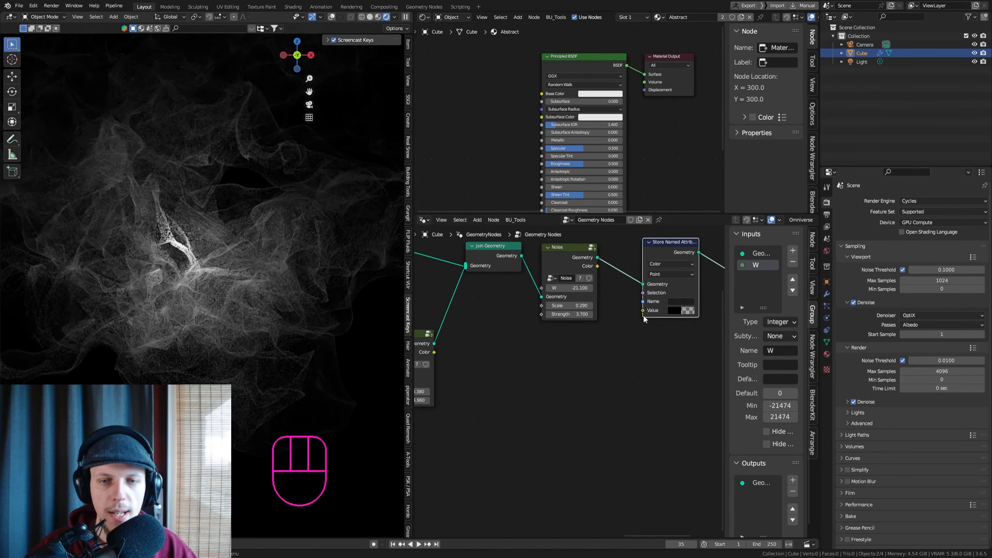
scroll(599, 289, down, 2)
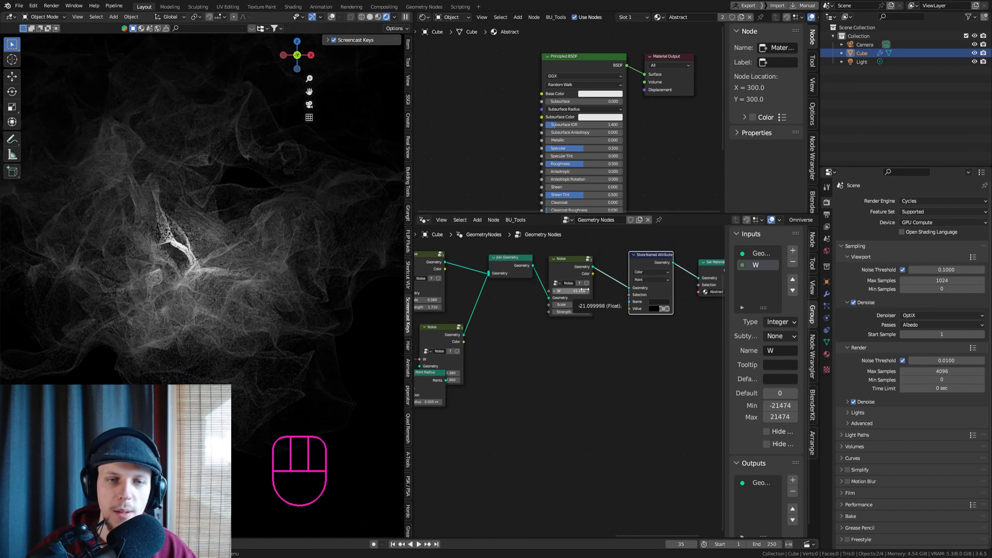
scroll(537, 294, down, 3)
middle_drag(485, 291, 642, 293)
middle_drag(460, 286, 552, 288)
scroll(595, 293, up, 2)
middle_drag(660, 298, 505, 293)
scroll(505, 292, up, 1)
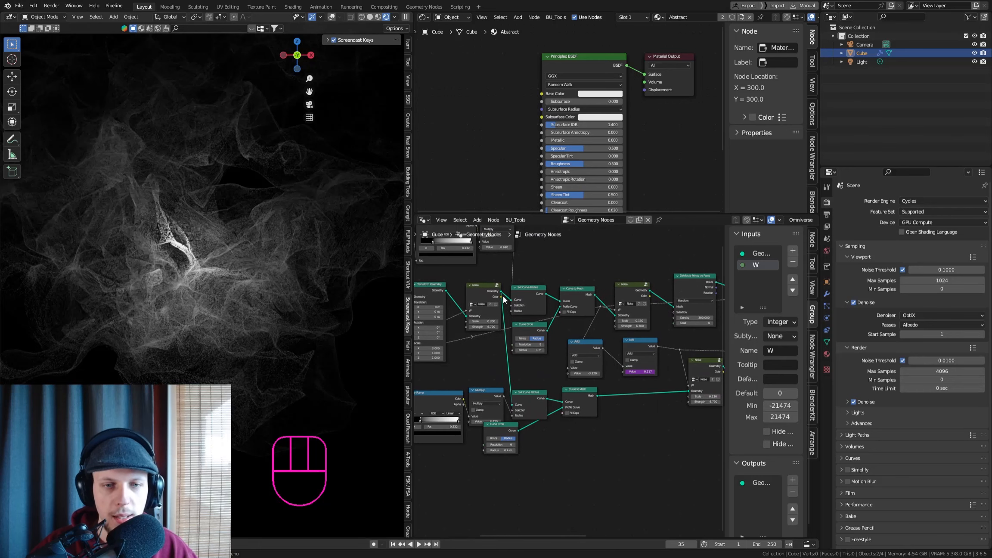
drag(502, 296, 701, 306)
Set the attribute name on the Store Named Attribute node to noise
scroll(696, 306, up, 5)
click(614, 312)
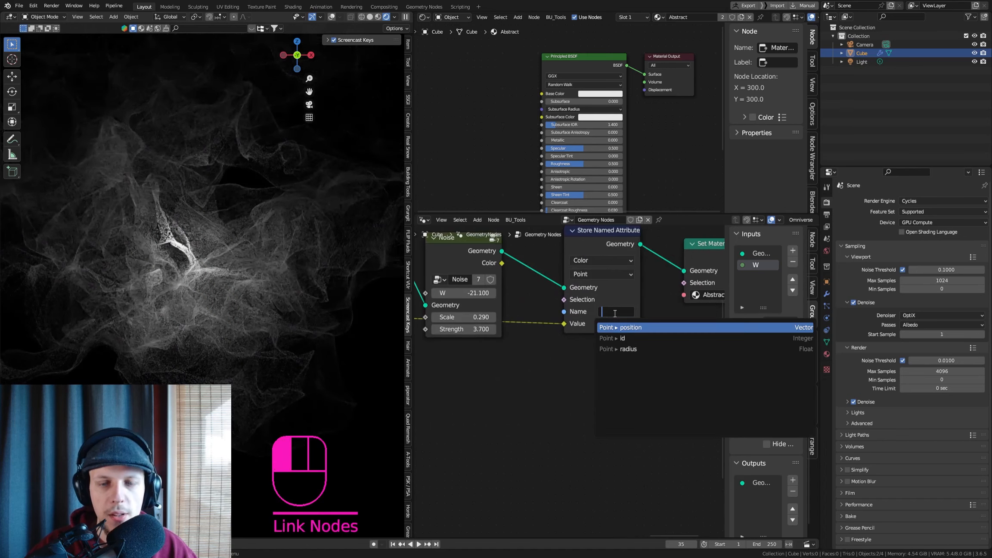
text(noise)
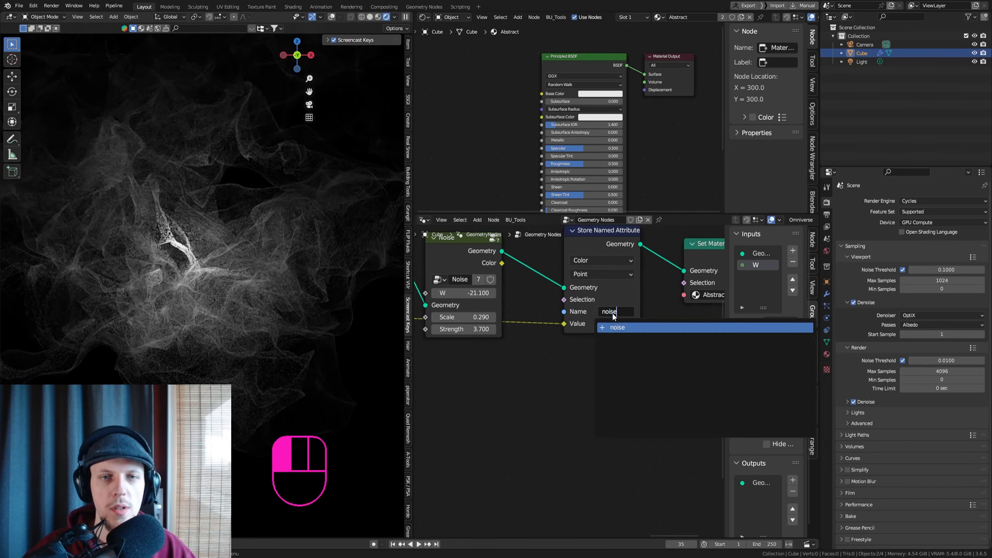
key(Return)
Add an Attribute node to the Abstract material beside the Principled BSDF and set its name to noise
middle_drag(583, 134, 675, 158)
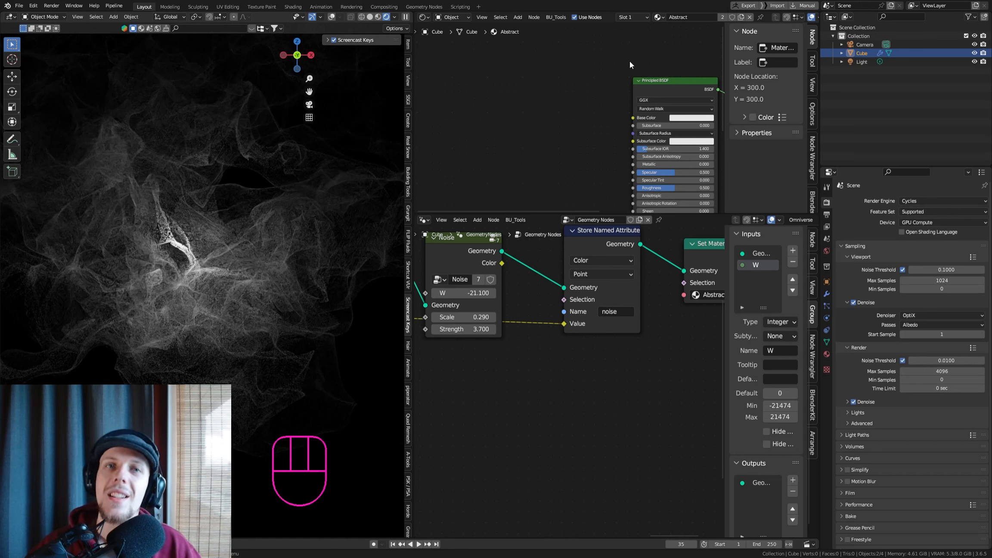
click(584, 74)
key(shift+a)
text(a)
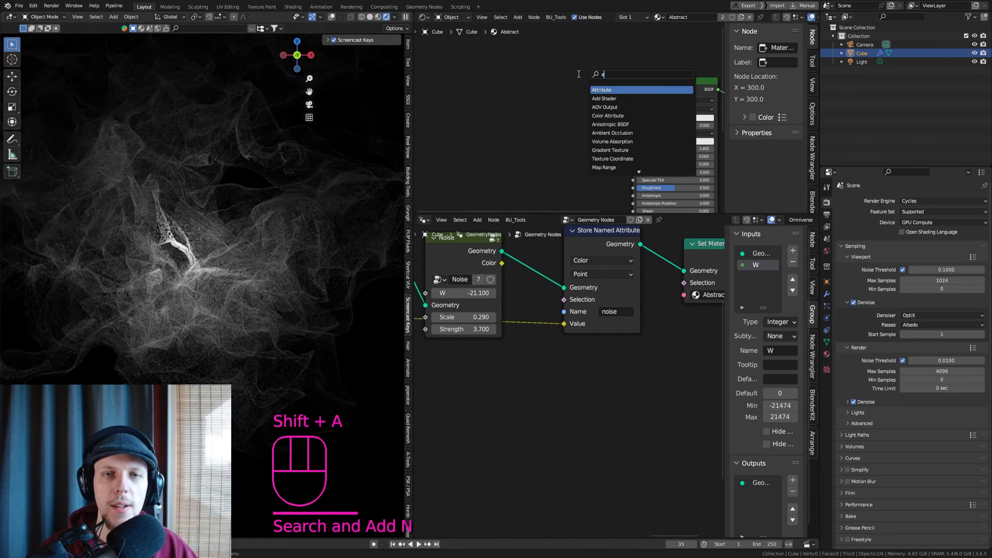
text(t)
key(Return)
click(549, 88)
click(591, 136)
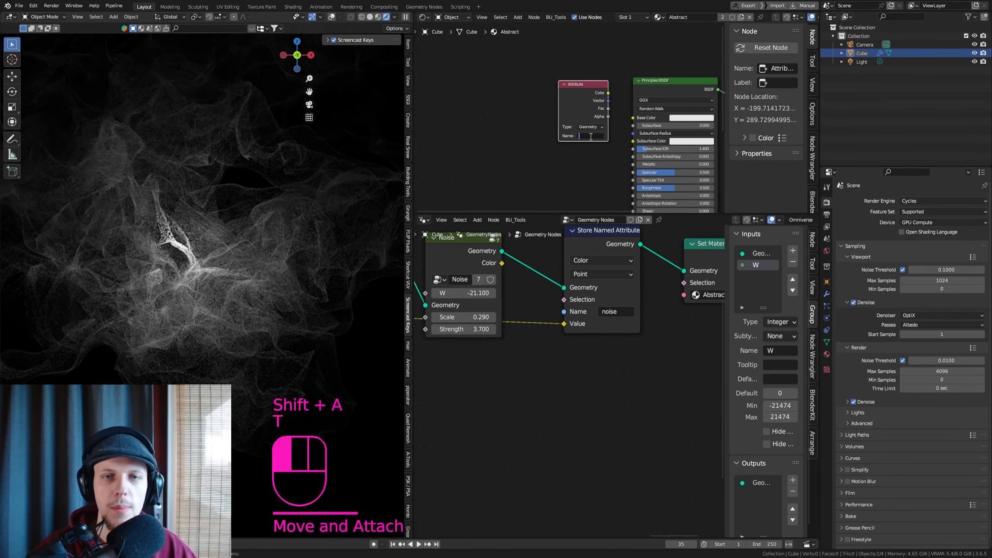
text(noise)
key(Return)
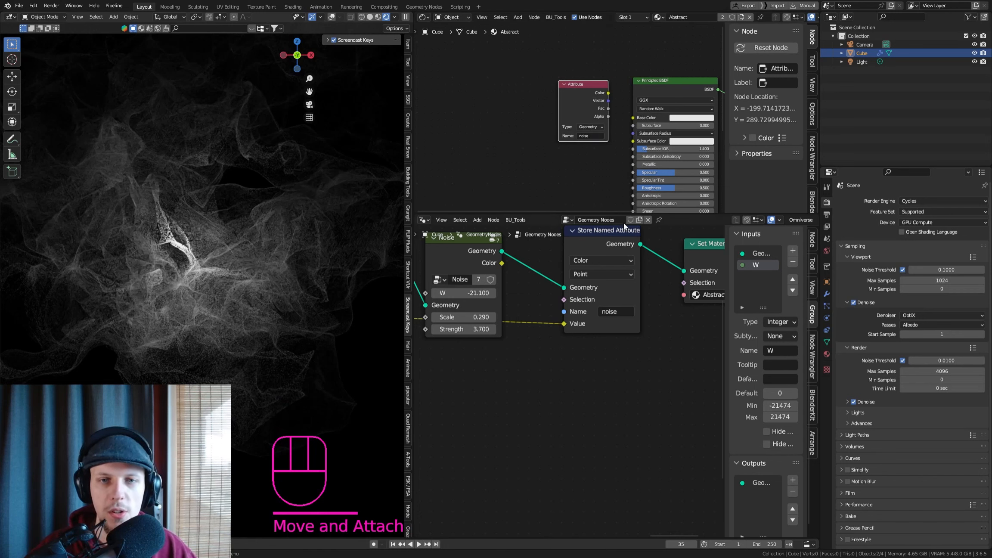
Connect the Attribute node's Color to the Principled BSDF's Base Color and move the Attribute node farther from the shader
scroll(502, 112, up, 2)
drag(553, 109, 575, 130)
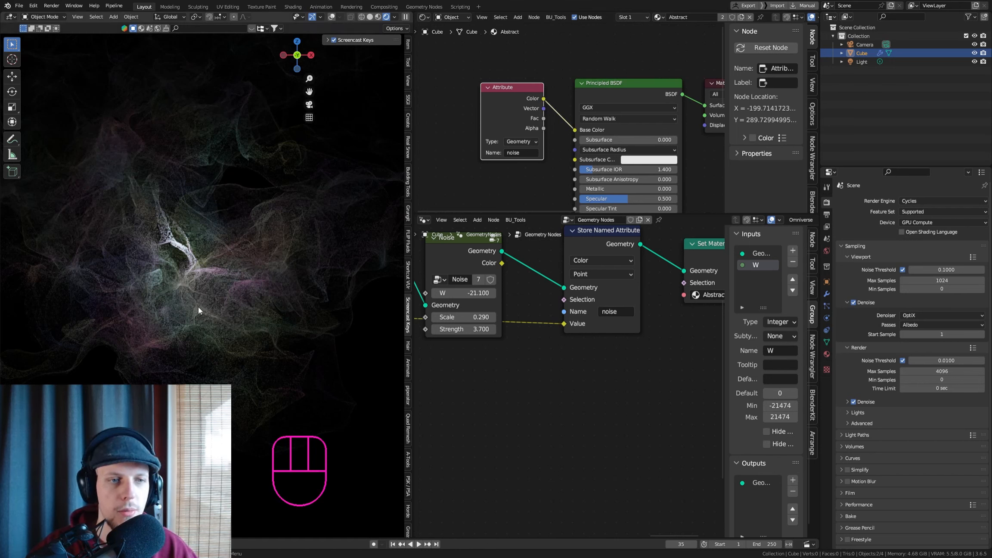
mouse_move(525, 103)
mouse_down()
mouse_move(458, 99)
mouse_move(527, 116)
mouse_up()
key(g)
key(Home)
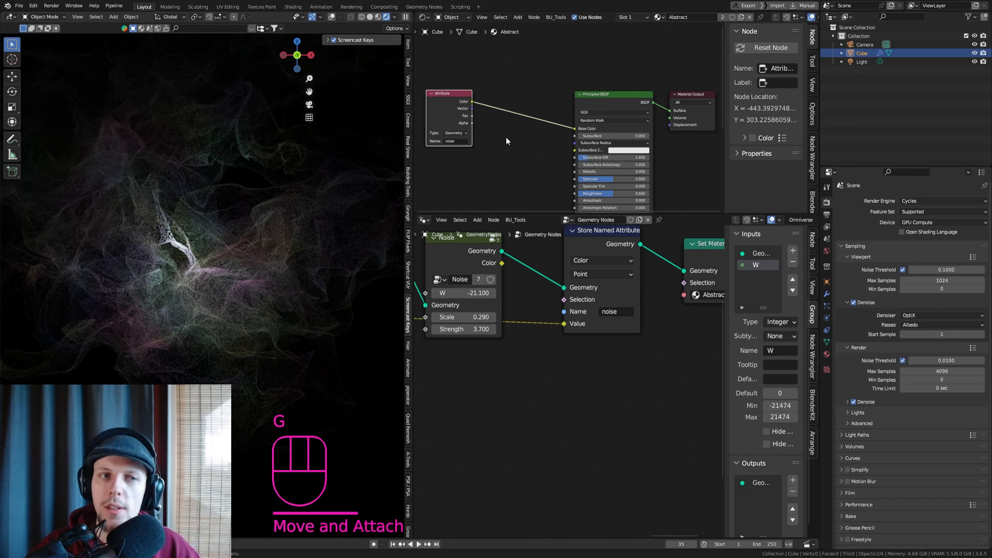
Insert a Color Ramp node on the link between the Attribute node's Color and the Principled BSDF's Base Color
scroll(506, 140, up, 2)
key(shift+a)
text(c)
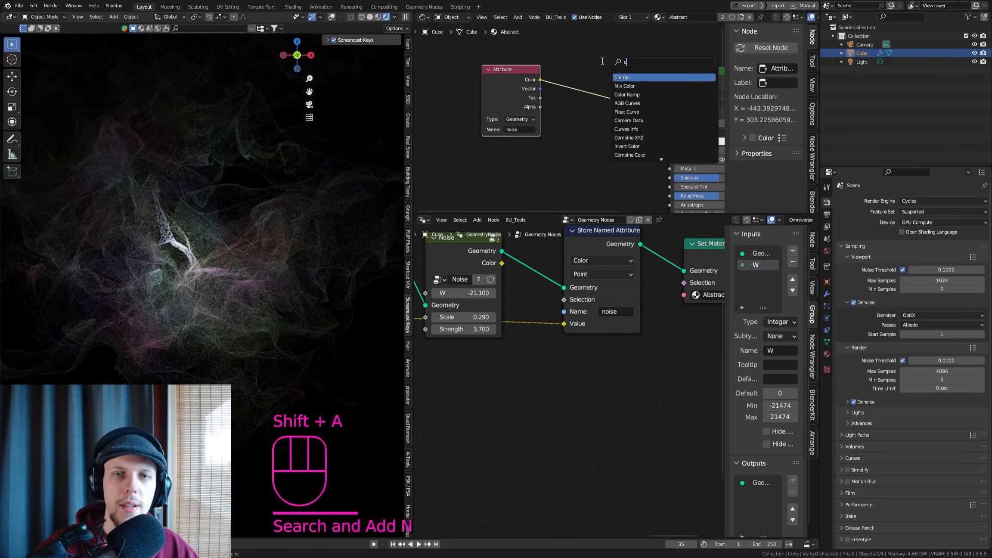
text(olr)
key(Return)
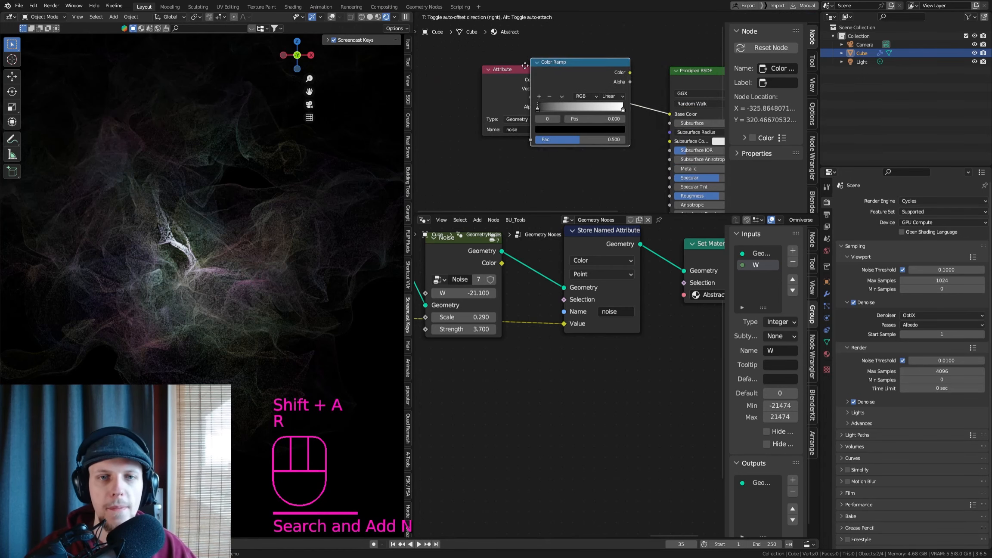
click(552, 64)
scroll(560, 95, up, 1)
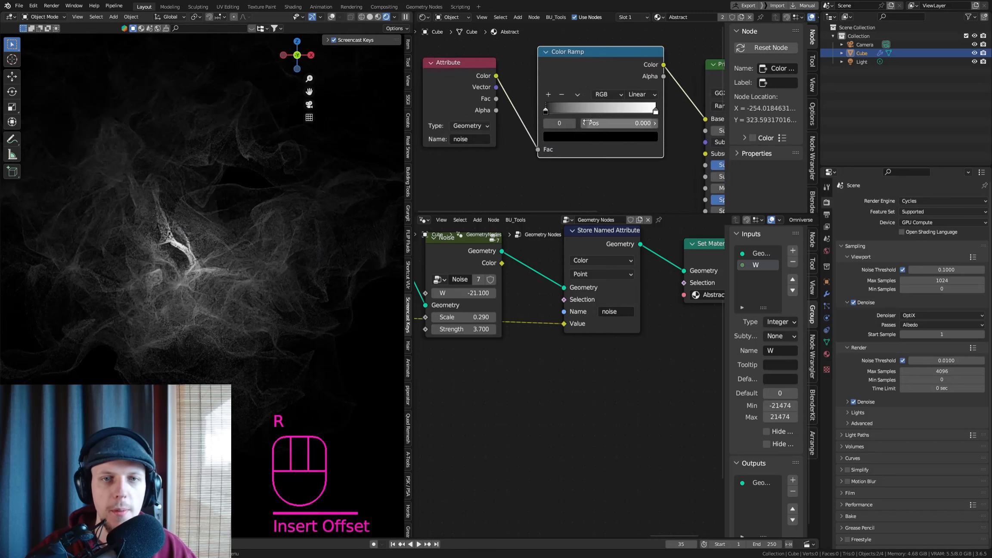
Color the Color Ramp's first stop blue (2C5BCC) and its last stop pale lilac (EED8FF)
click(568, 134)
click(629, 135)
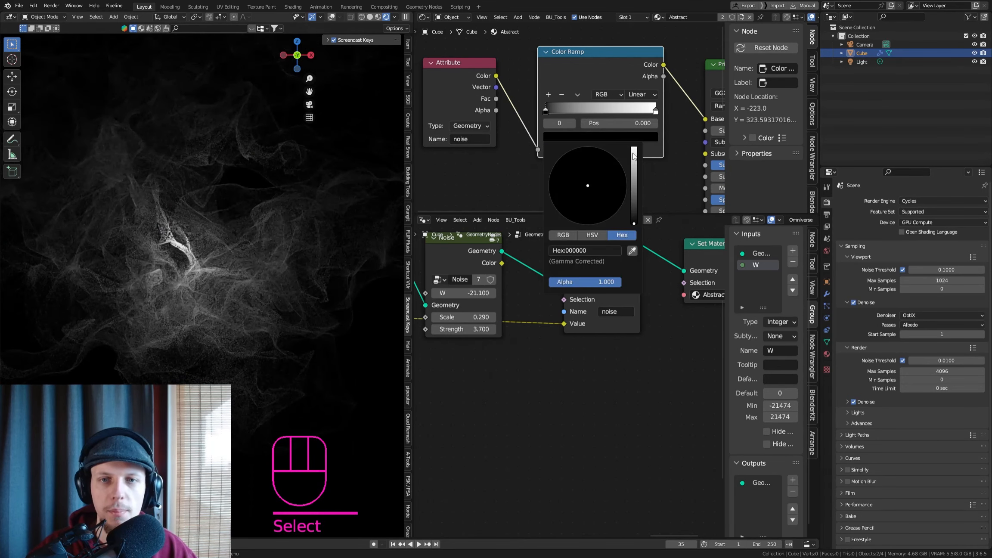
click(634, 161)
drag(608, 167, 608, 163)
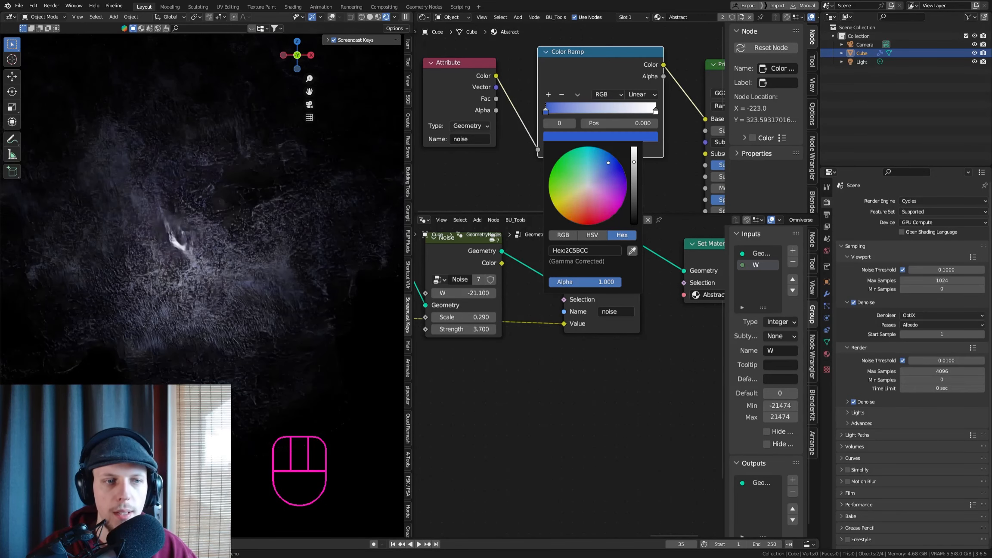
click(656, 111)
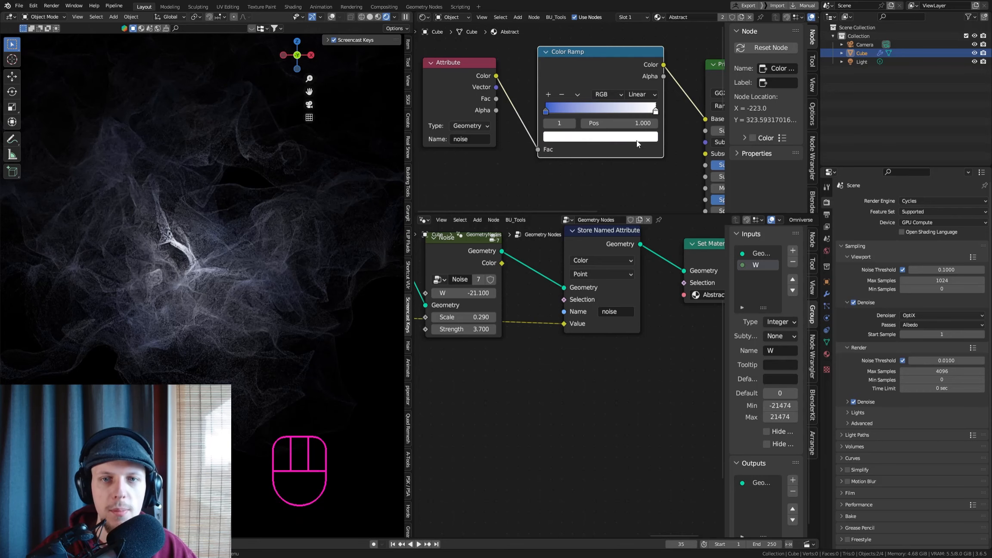
click(637, 136)
drag(599, 176, 596, 192)
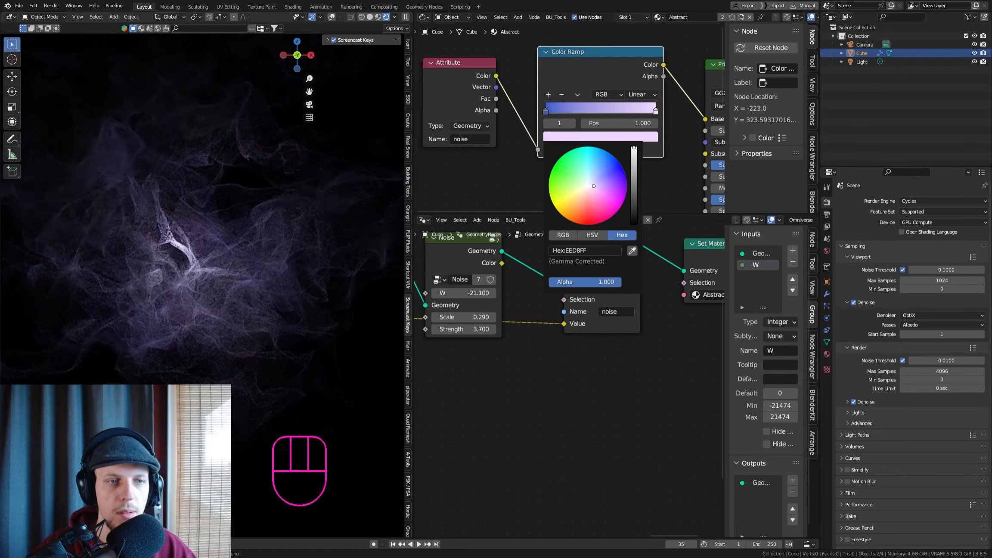
Move the Color Ramp's blue stop to position 0.327 and the lilac stop to 0.614
drag(546, 111, 570, 110)
drag(656, 111, 590, 107)
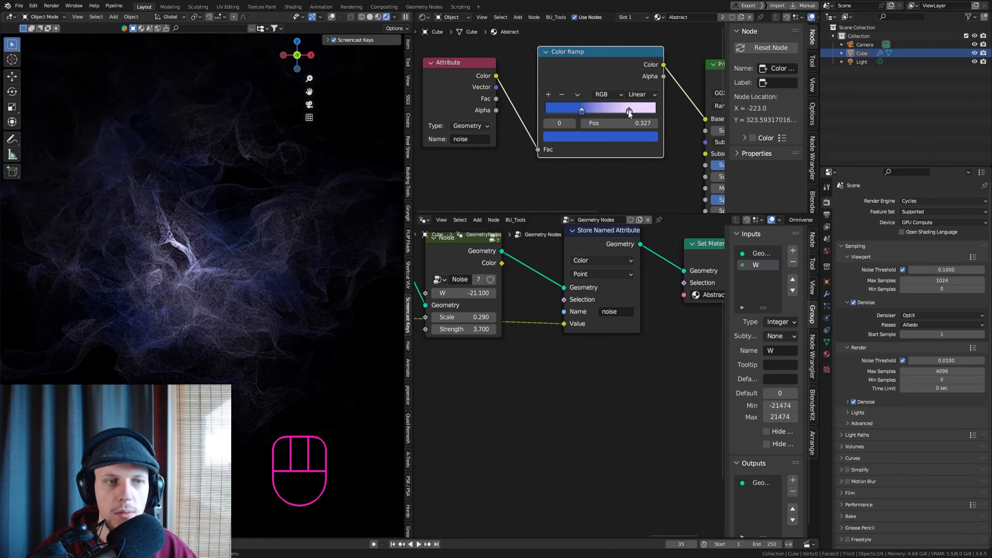
drag(628, 111, 612, 111)
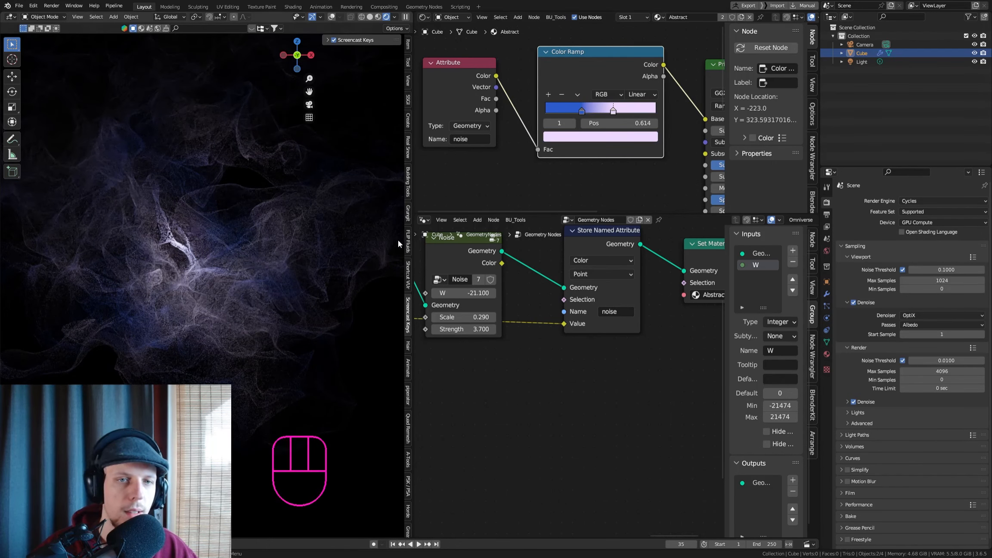
Recolor the Color Ramp's stop at position 0.614 to light pink
click(617, 140)
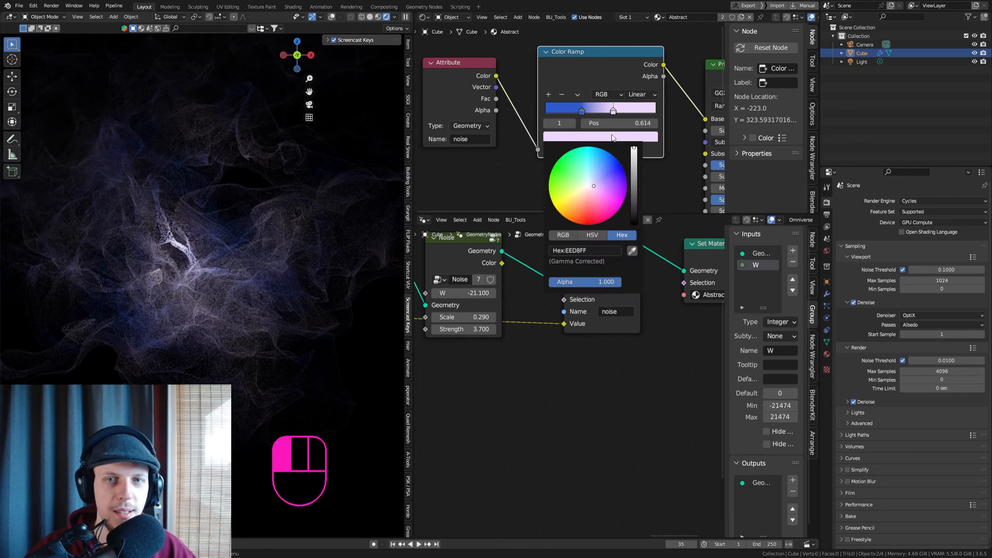
click(601, 139)
drag(600, 197, 595, 192)
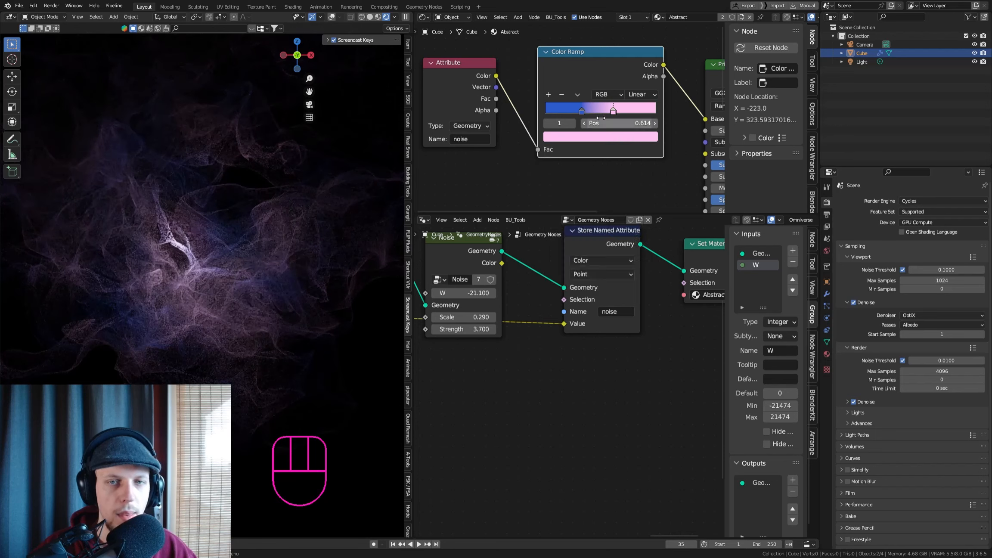
Move the Color Ramp's blue stop to position 0.364 and recolor it to a bright cyan-blue
drag(580, 109, 587, 110)
click(587, 139)
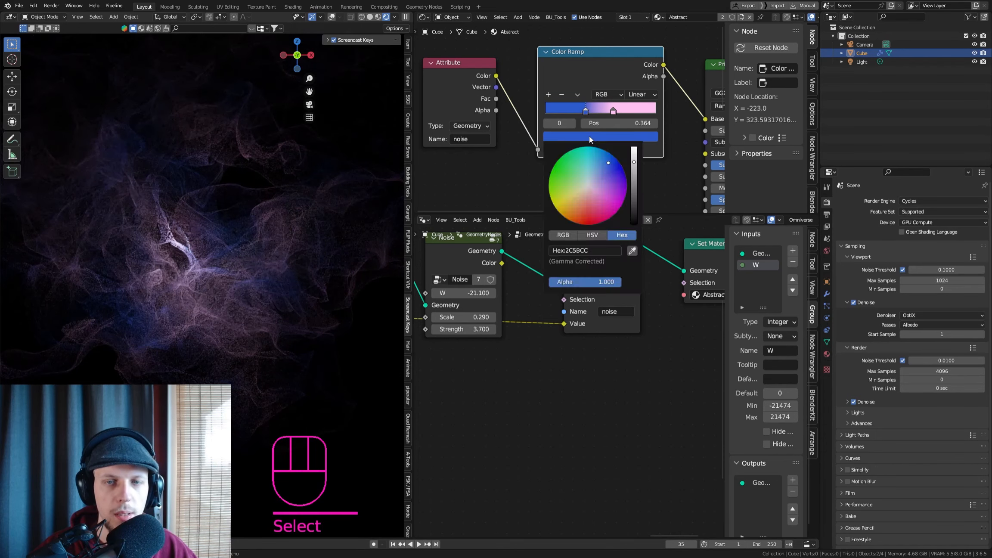
click(589, 137)
click(588, 162)
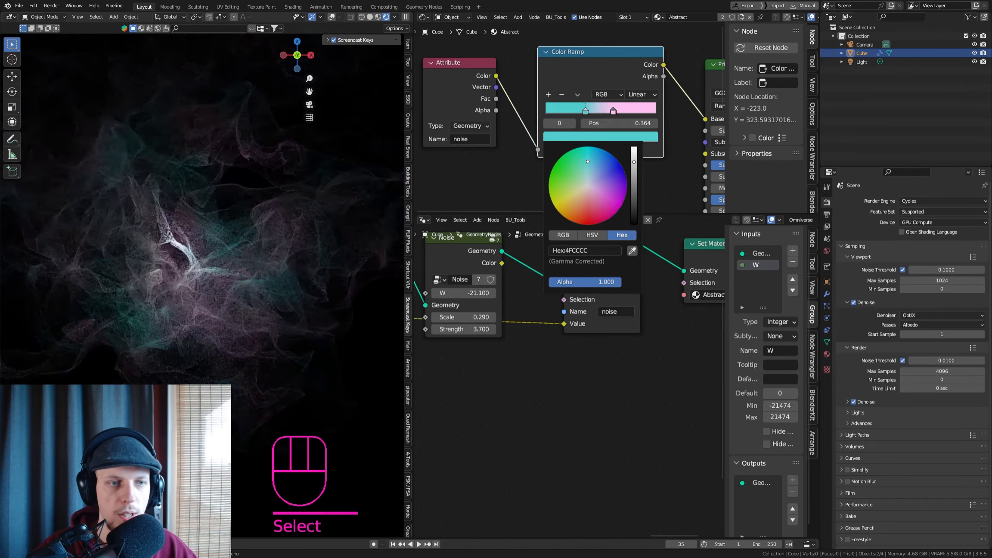
drag(588, 161, 593, 155)
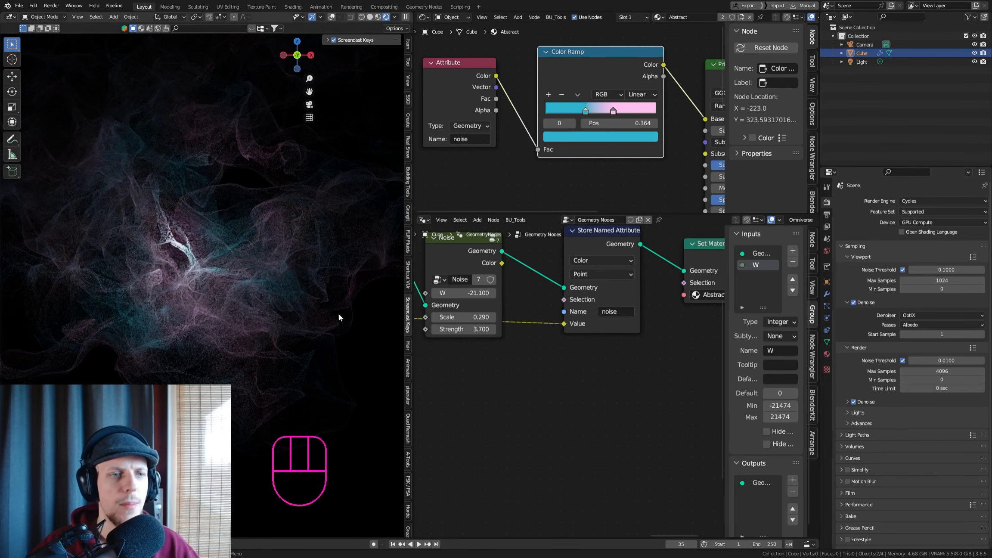
Try the light at different positions within the point cloud to test how it illuminates the particles
click(883, 61)
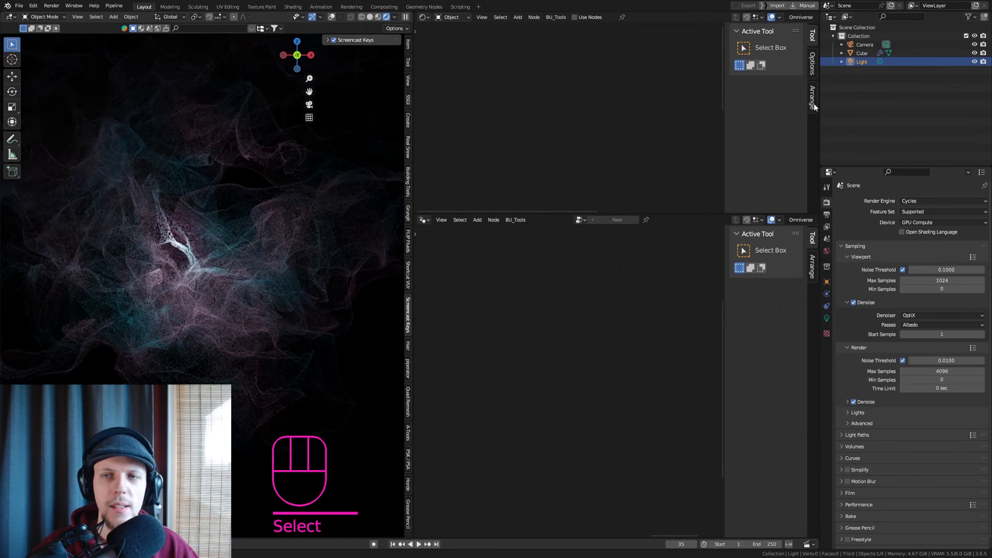
key(g)
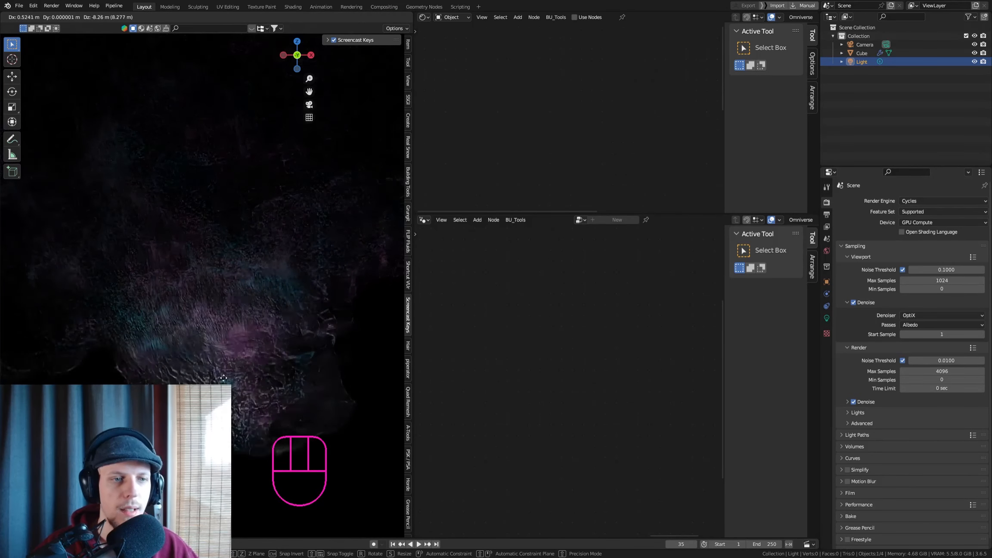
click(253, 332)
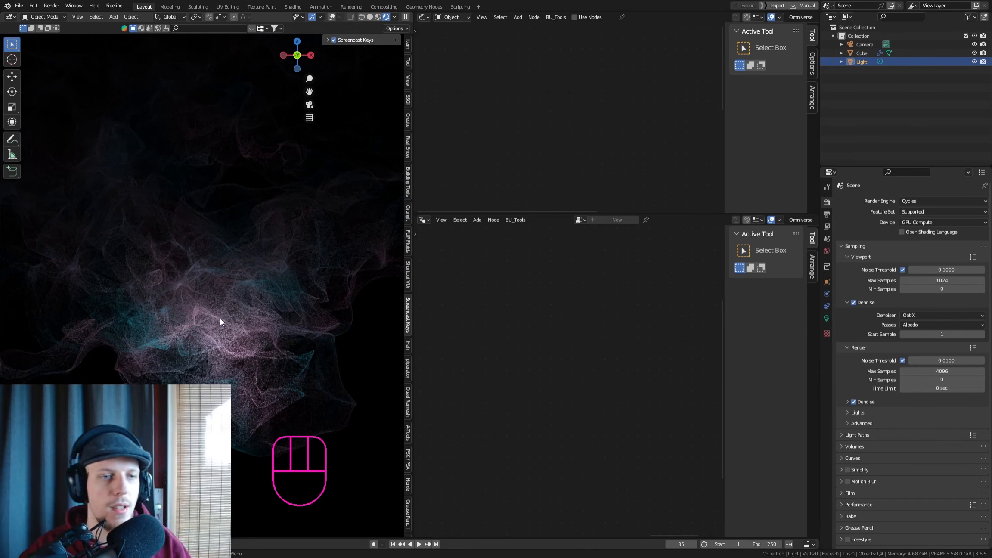
key(g)
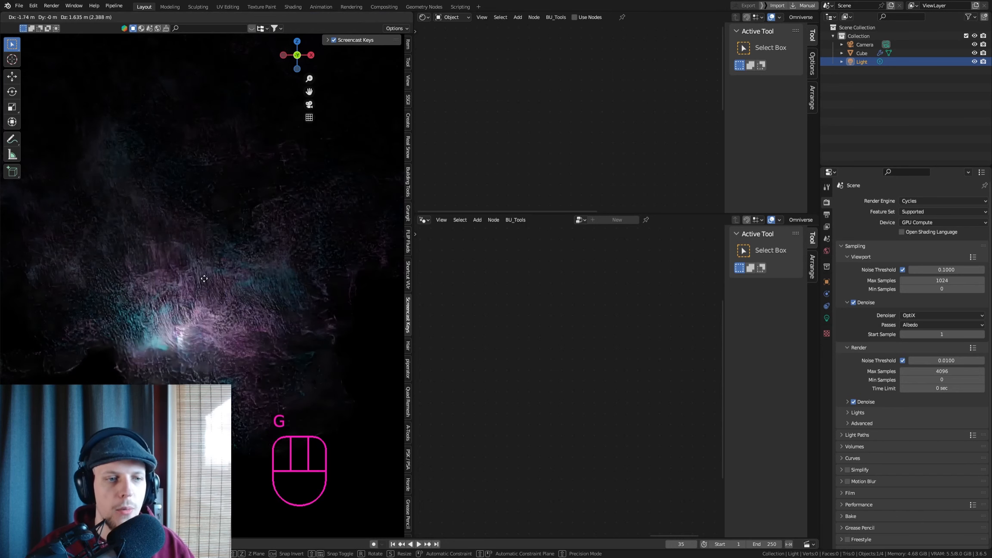
click(249, 248)
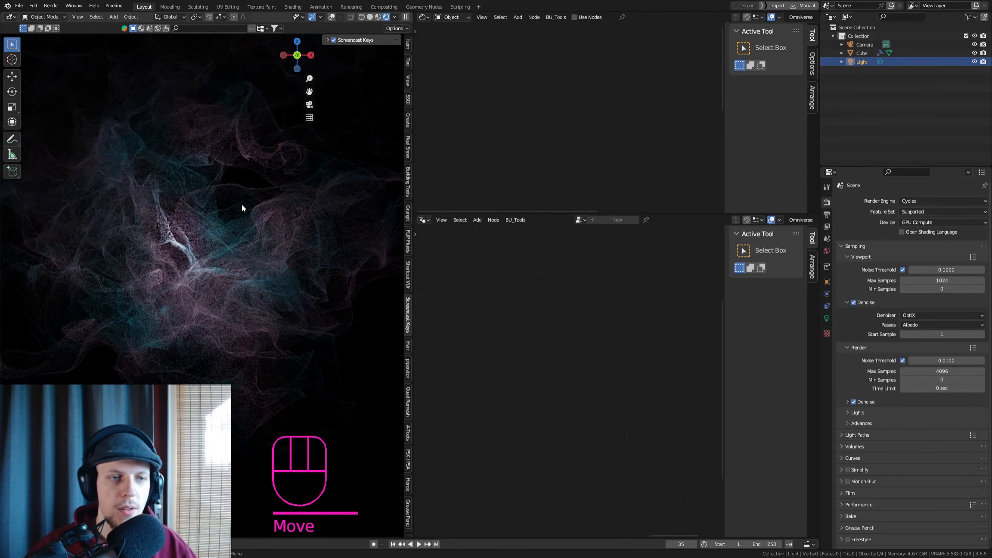
Select the cube, enlarge its Geometry Nodes editor, and move the Group Output node farther from Set Material
click(258, 234)
scroll(612, 258, down, 2)
drag(641, 214, 640, 88)
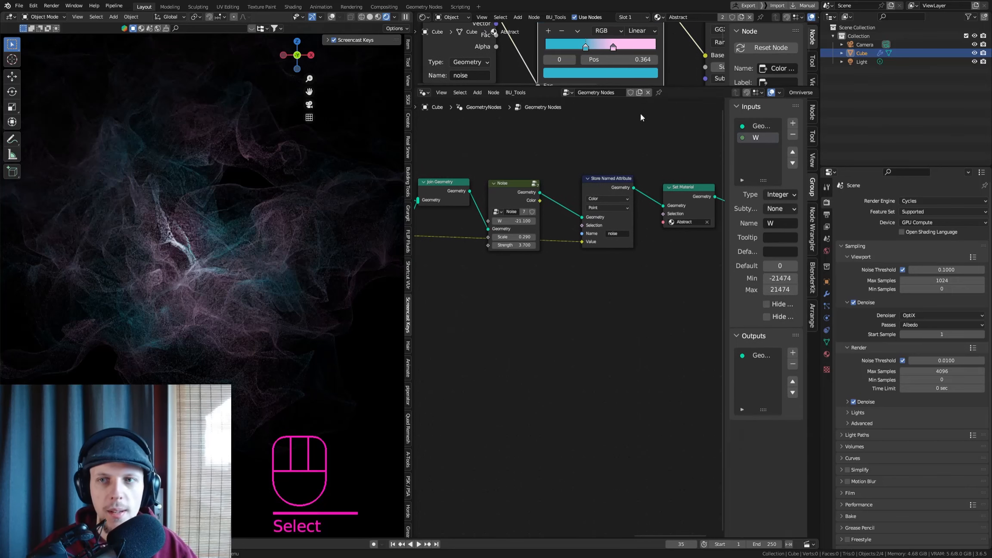
scroll(539, 212, down, 5)
scroll(585, 210, up, 3)
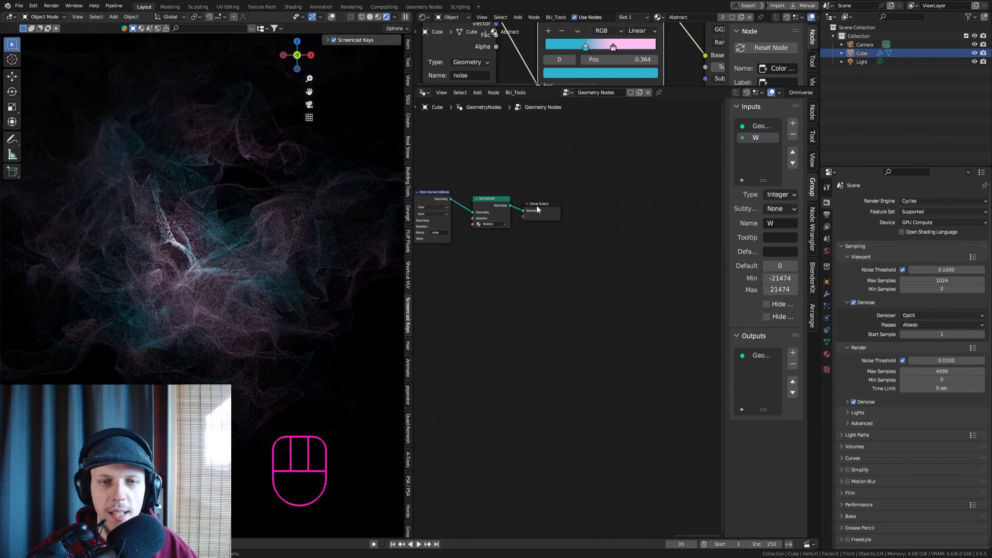
drag(539, 206, 675, 198)
Add an Object Info node for the Light object below Set Material, and hide the original light in the viewport
middle_drag(515, 193, 574, 193)
drag(857, 63, 699, 171)
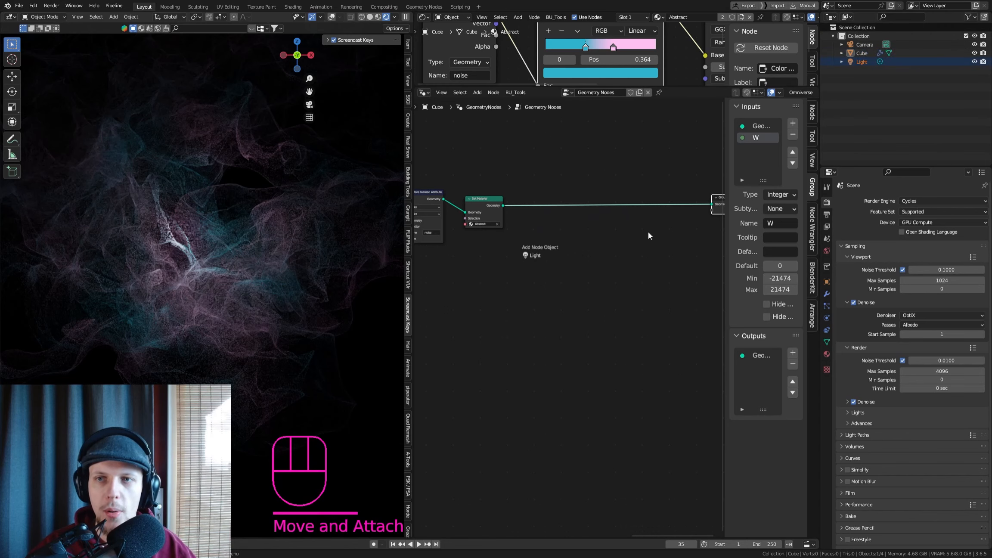
drag(519, 254, 518, 257)
click(974, 61)
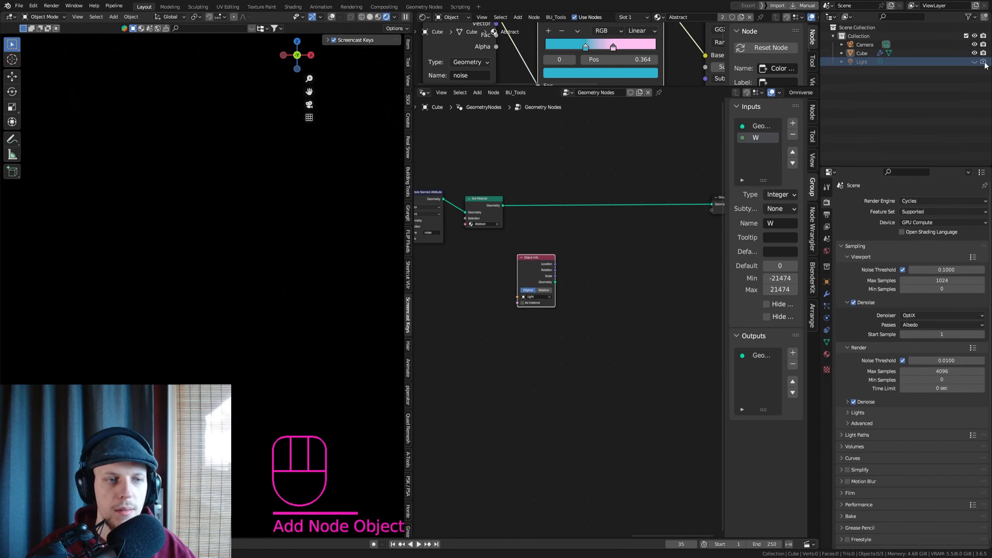
Insert a Join Geometry node before the Group Output and connect the Object Info node's Geometry to it
scroll(566, 237, up, 1)
key(shift+a)
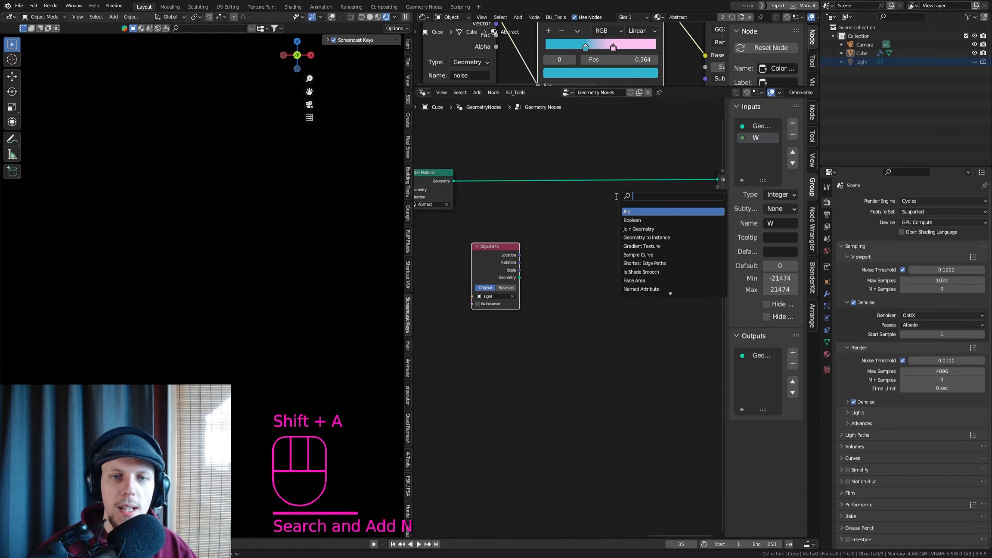
text(join geo)
key(Return)
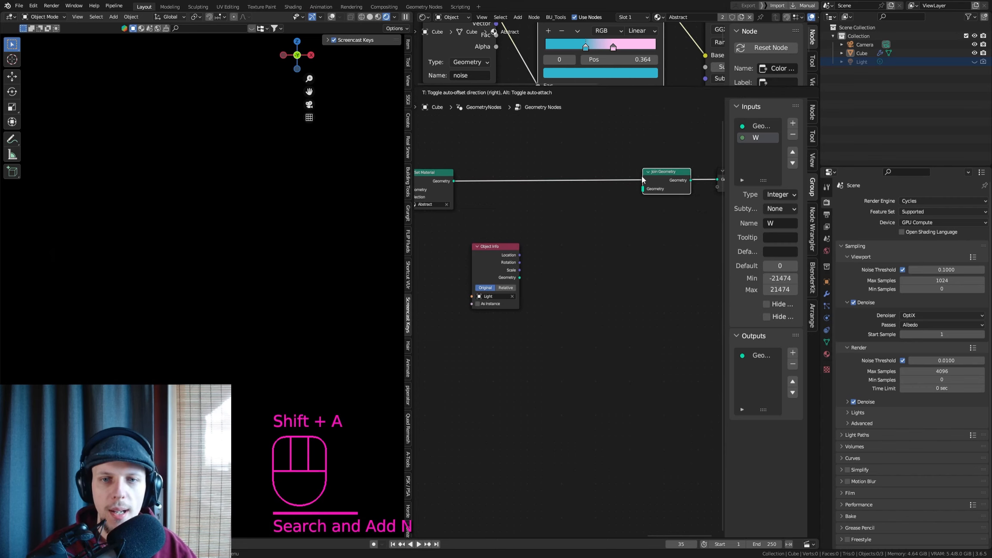
click(601, 214)
drag(520, 277, 641, 192)
scroll(476, 305, up, 3)
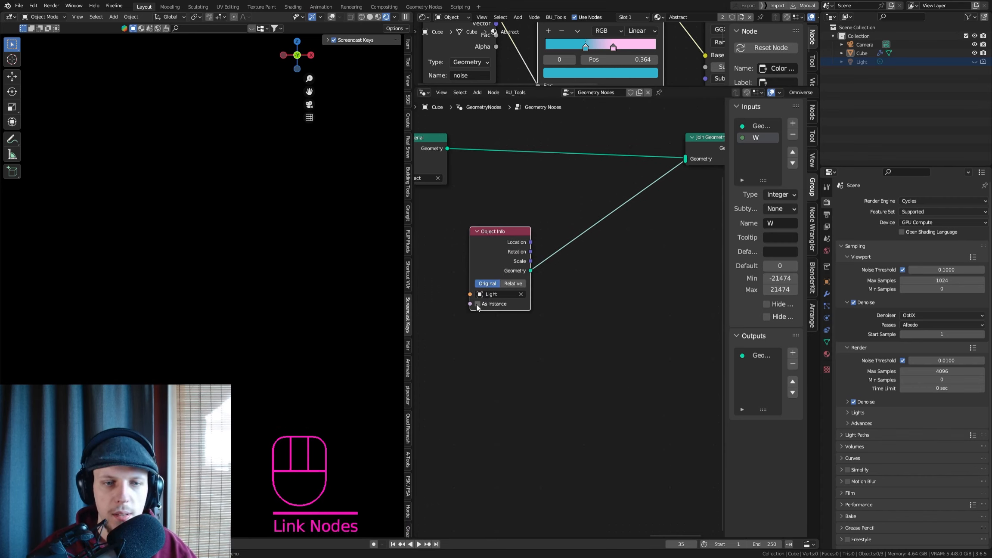
Enable As Instance on the Light's Object Info node with the Original transform space, and move the node closer to Join Geometry
click(512, 284)
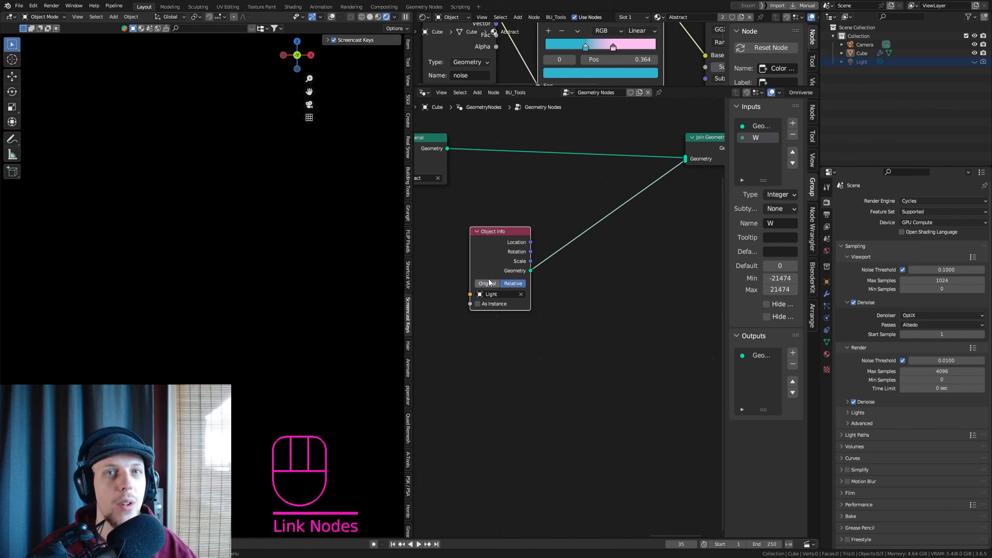
click(489, 283)
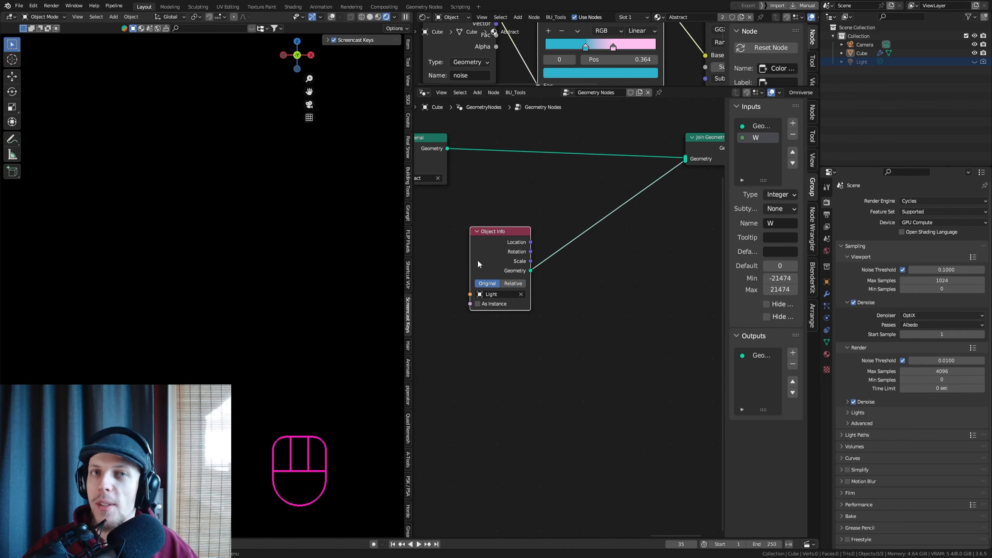
click(477, 304)
scroll(477, 304, up, 2)
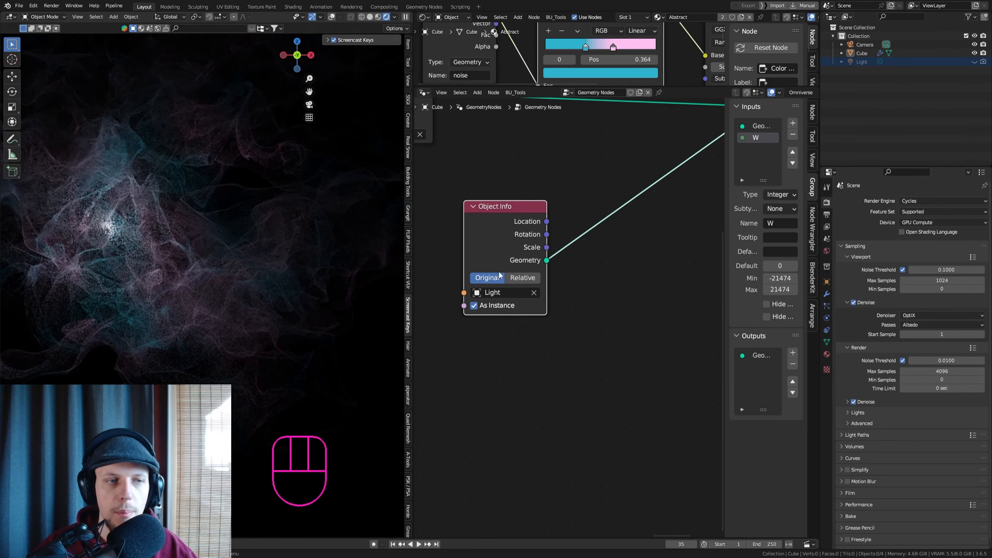
scroll(624, 215, down, 3)
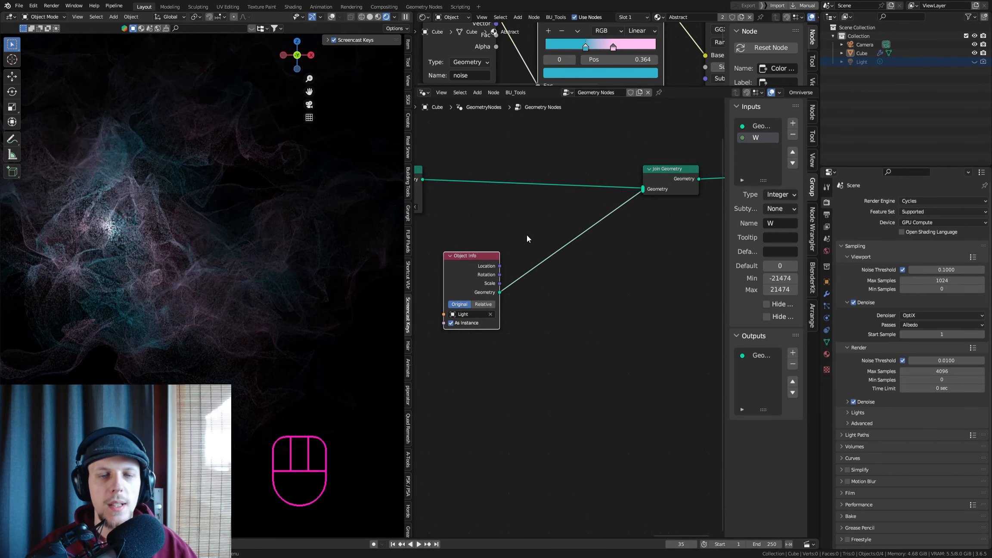
key(g)
scroll(490, 267, down, 1)
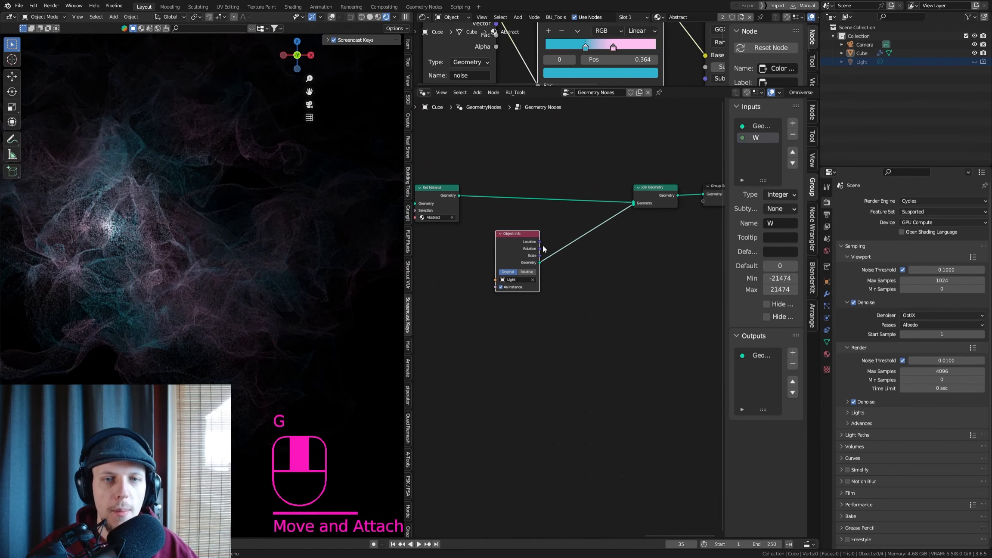
scroll(498, 254, up, 5)
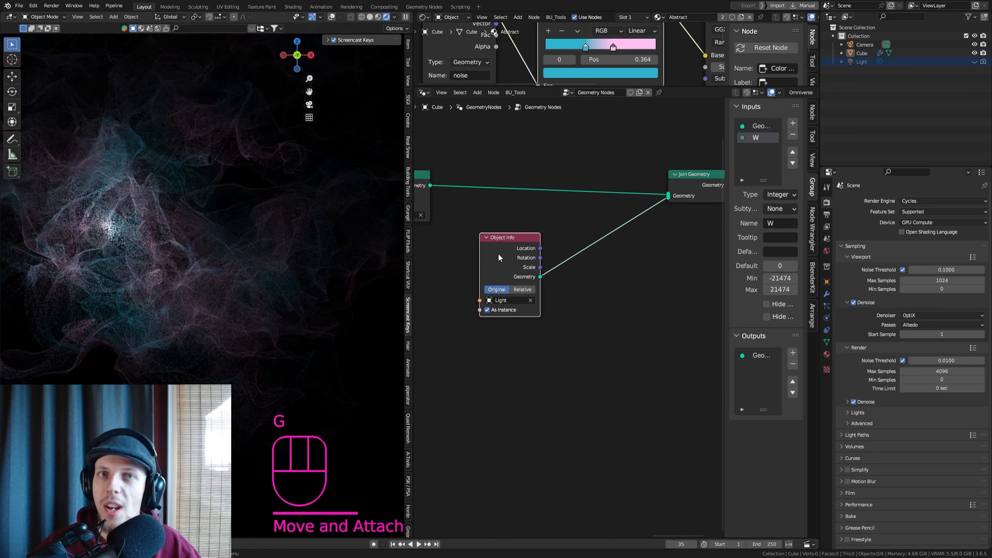
Duplicate the Noise group node and insert the copy between Object Info and Join Geometry
middle_drag(546, 252, 608, 241)
scroll(496, 261, down, 6)
middle_drag(477, 199, 557, 202)
click(496, 205)
middle_drag(543, 236, 485, 222)
key(shift+d)
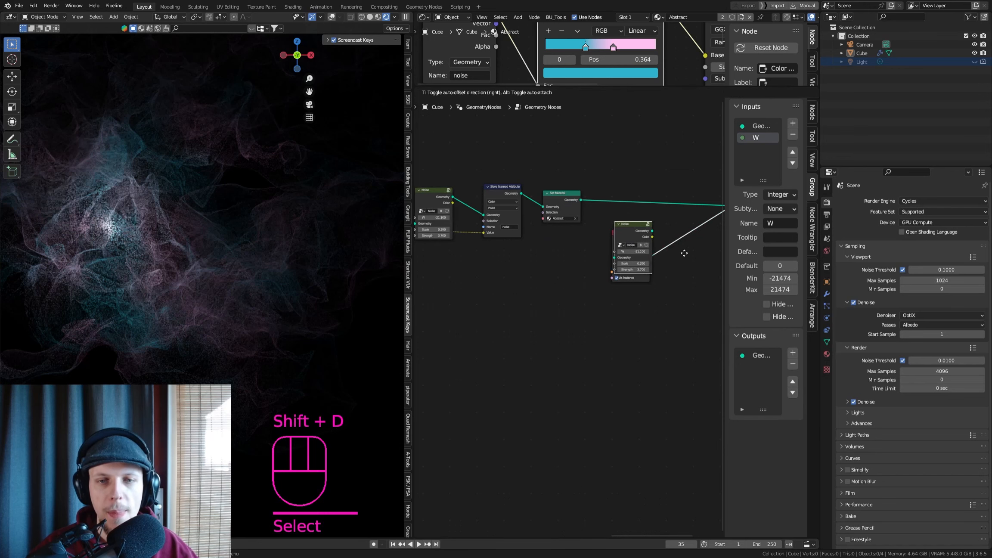
click(707, 261)
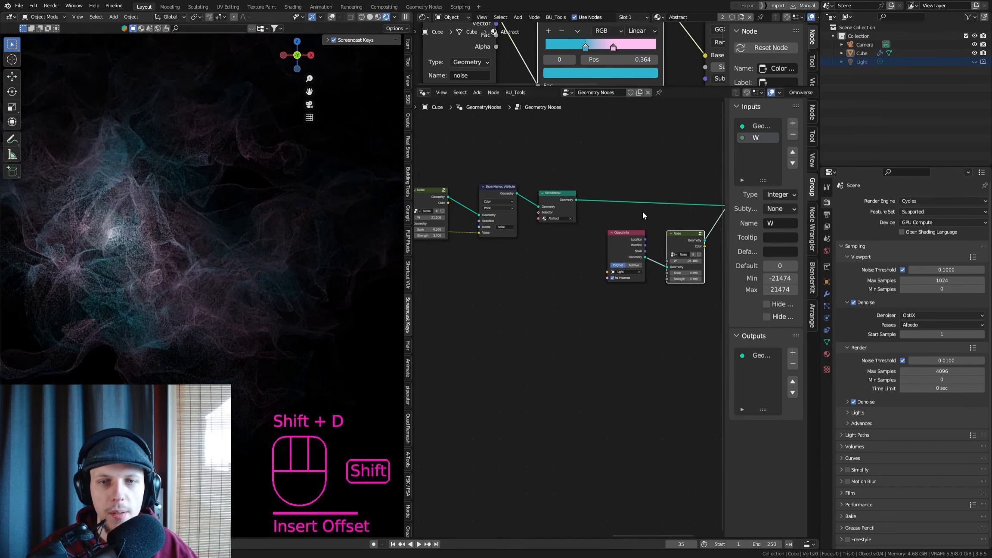
Cut the link between Set Material and Join Geometry, and show the viewport in solid shading with overlays
middle_drag(643, 212, 578, 224)
ctrl+right_drag(541, 224, 544, 188)
click(370, 18)
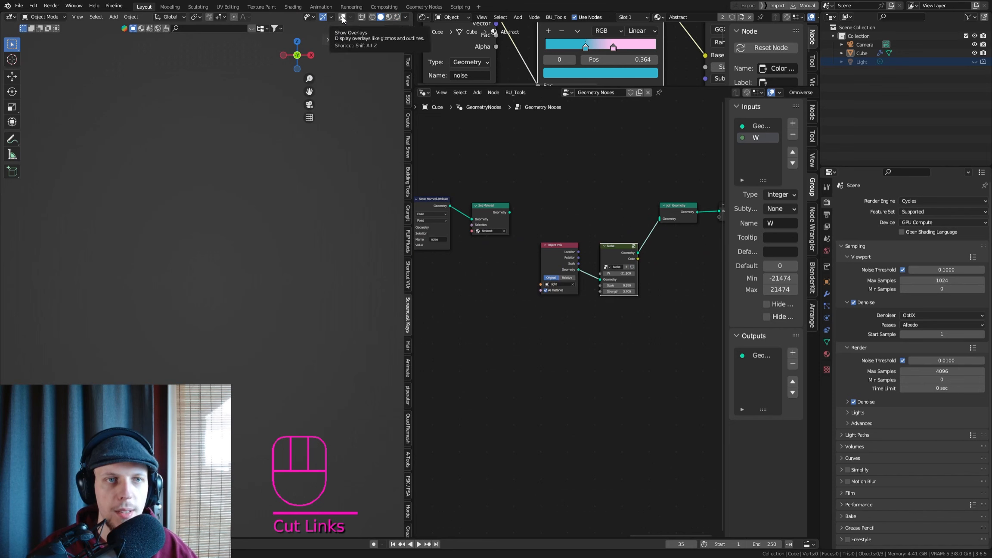
click(342, 18)
Play the animation briefly to check whether the duplicated Noise node moves the instanced light
scroll(618, 256, up, 1)
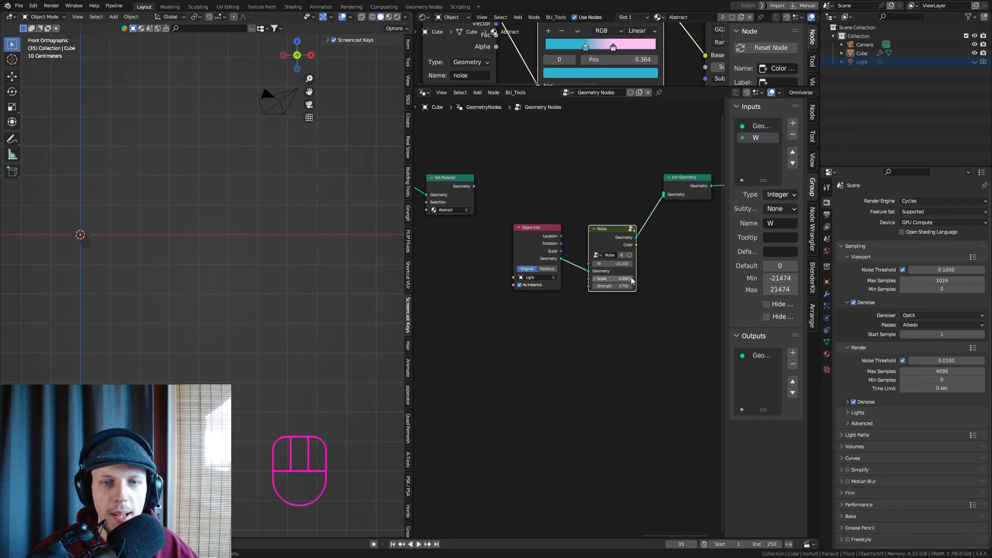
key(space)
key(space)
scroll(618, 256, up, 1)
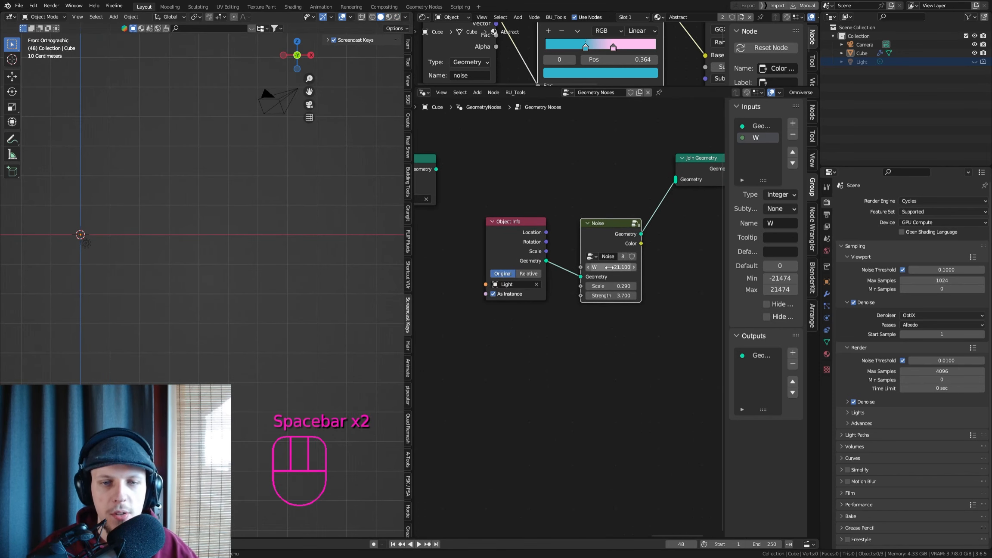
scroll(538, 258, down, 5)
scroll(534, 263, up, 4)
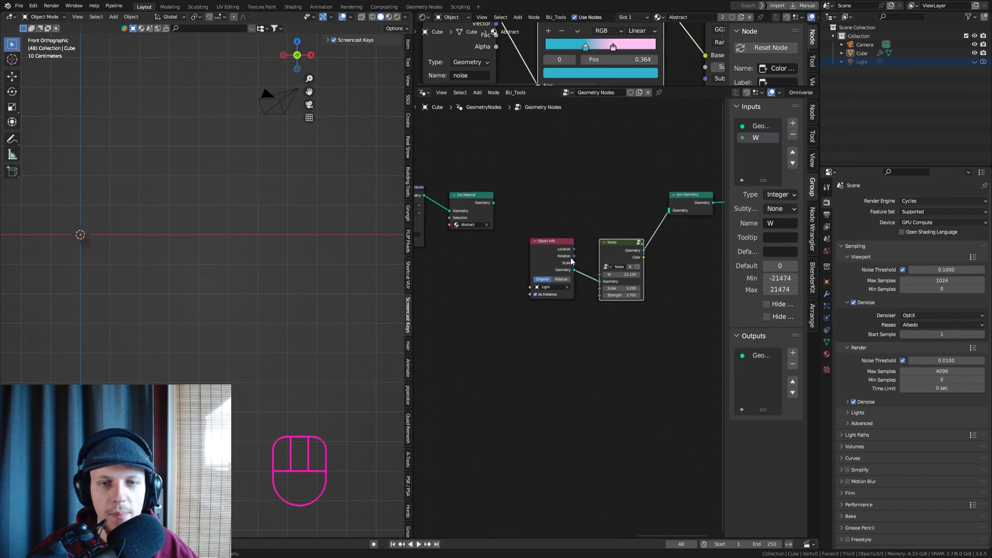
Drive the W value of the light's Noise node with the expression #frame/1000
scroll(517, 241, down, 2)
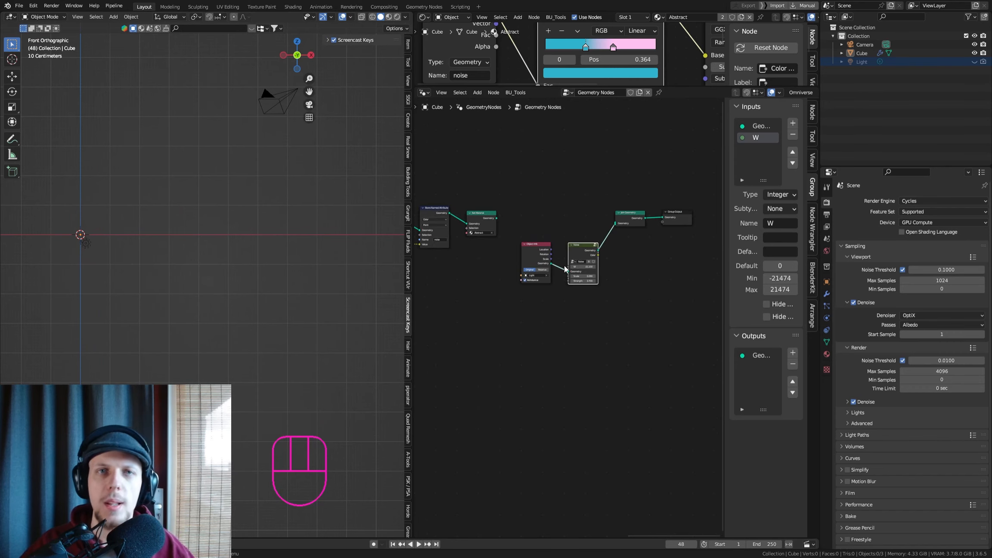
scroll(595, 261, up, 2)
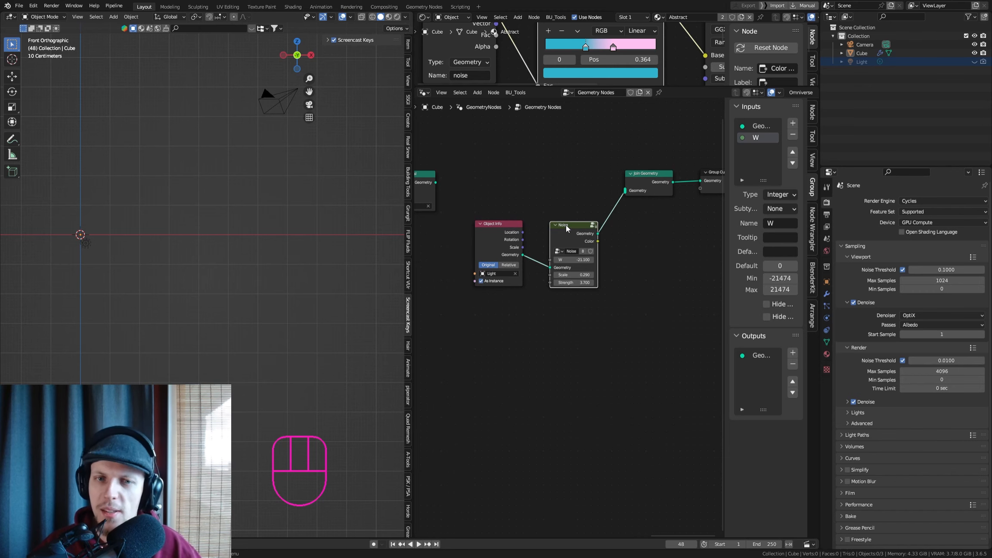
scroll(560, 259, up, 2)
click(581, 262)
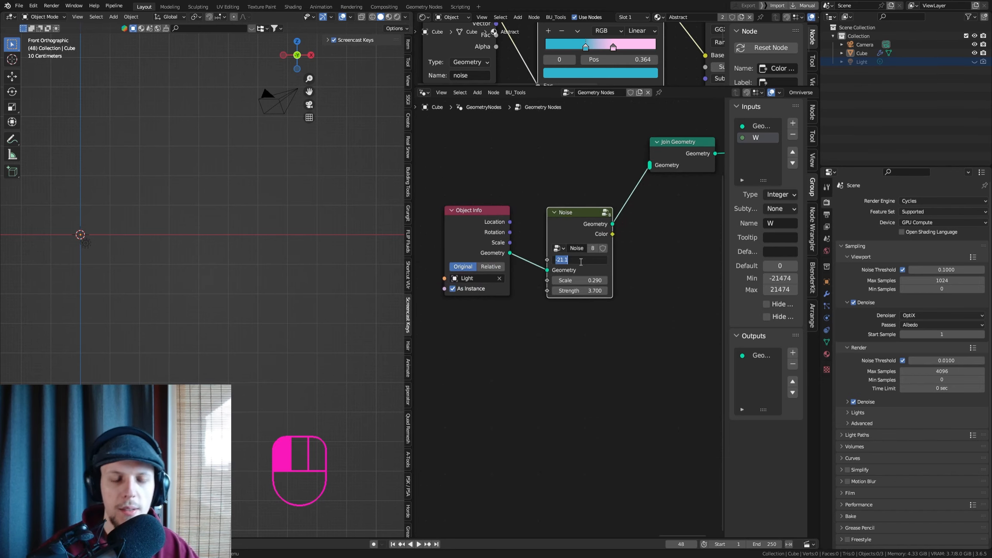
text(#frame/)
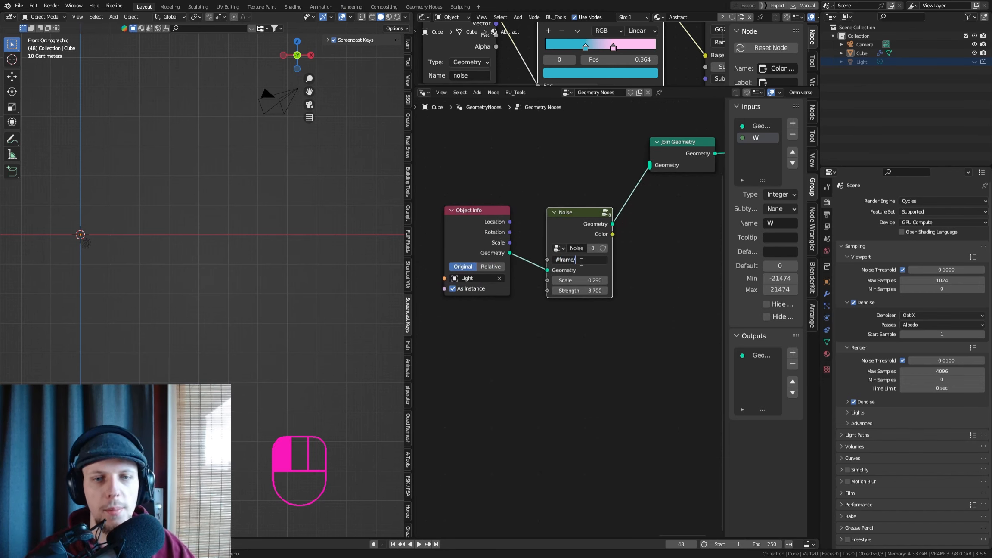
text(100)
key(Return)
Check the light's motion in playback, raise its Noise node's Strength to 95.4, and move the node closer to Object Info
key(space)
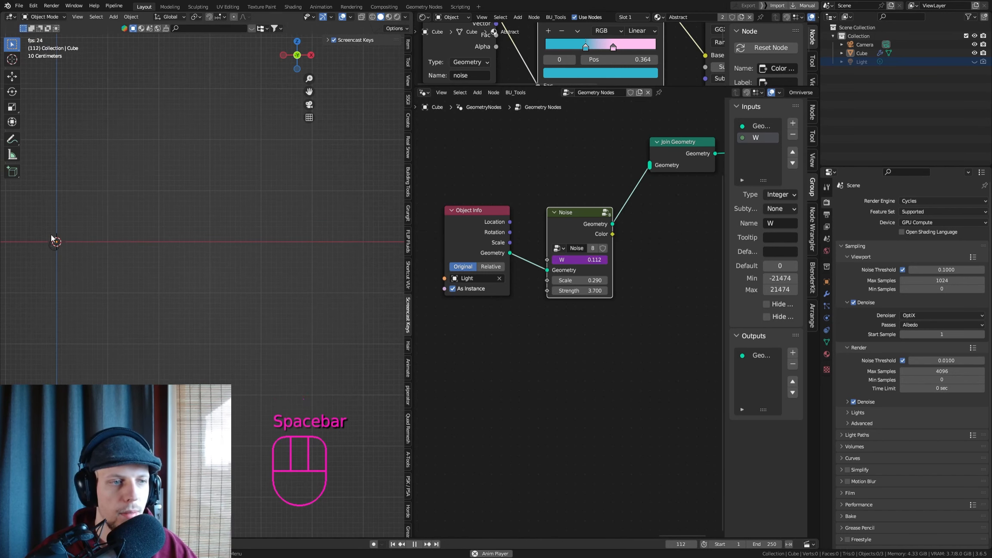
key(space)
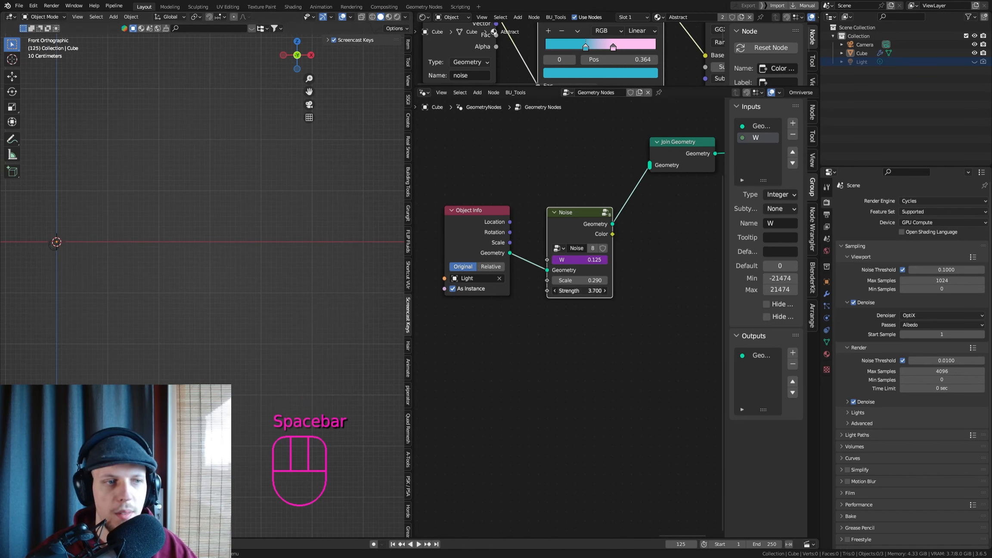
drag(572, 291, 608, 291)
shift+middle_drag(69, 283, 128, 280)
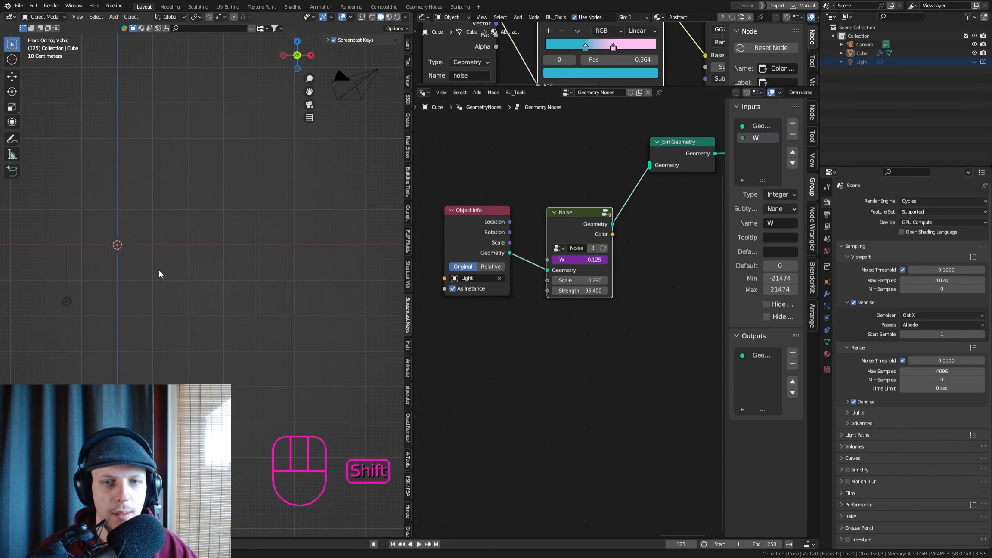
middle_drag(622, 219, 612, 220)
drag(589, 221, 567, 220)
Preview the light's motion, change its Noise node's W expression to frame/500, and play the animation again
key(space)
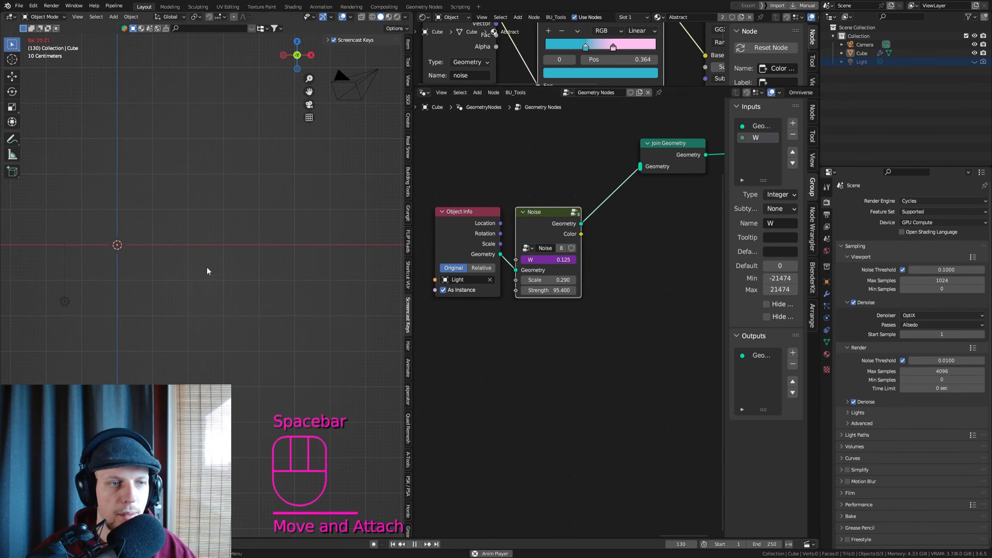
shift+middle_drag(152, 284, 248, 286)
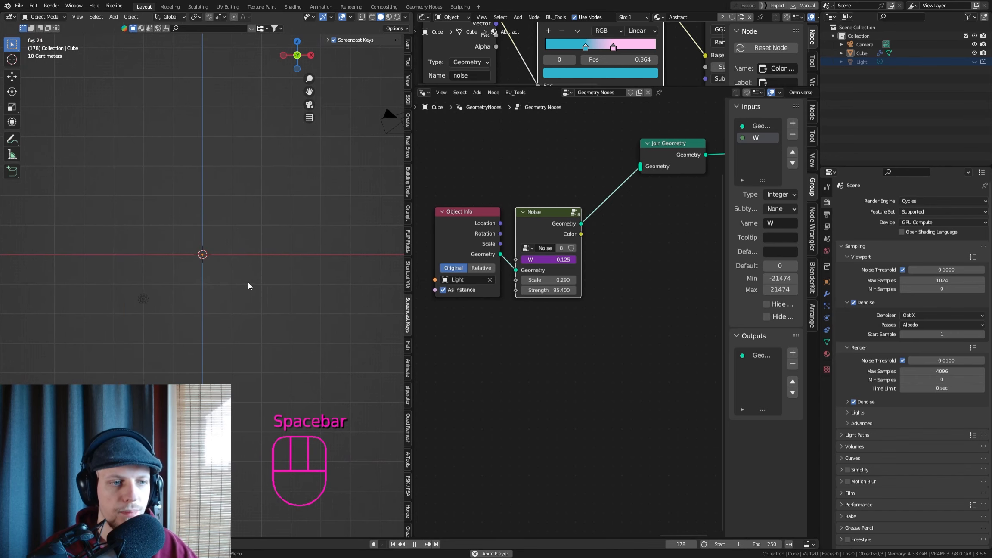
key(space)
click(568, 259)
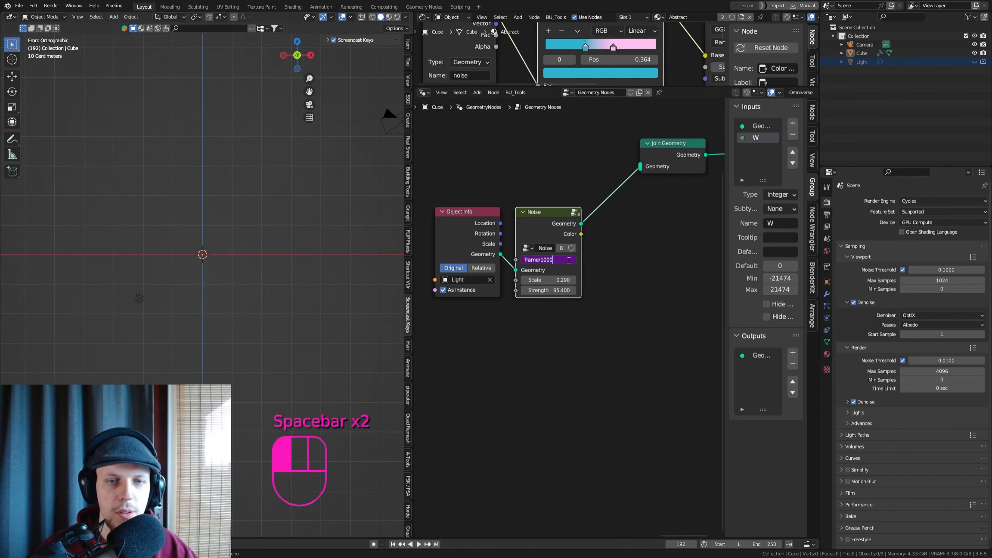
key(BackSpace)
key(BackSpace)
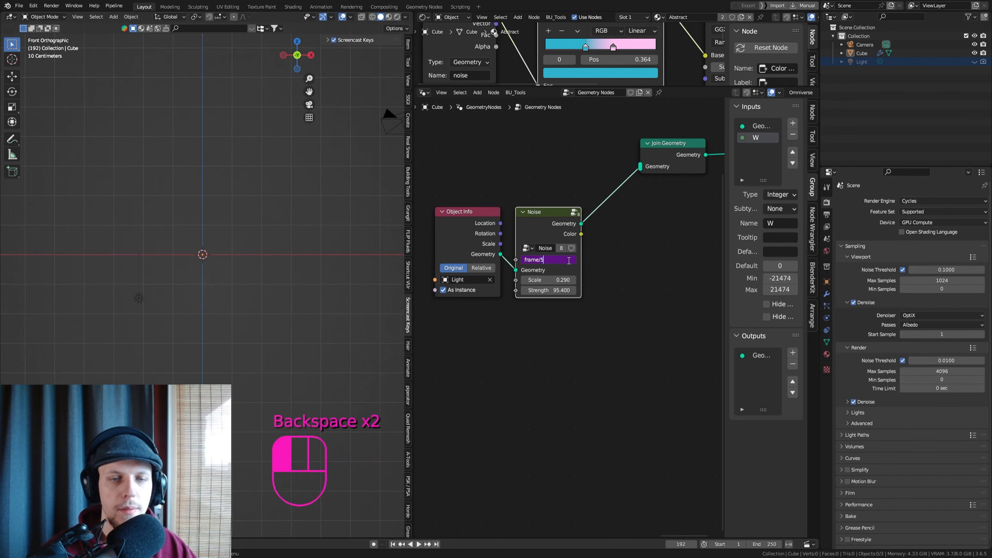
text(0.132)
key(space)
scroll(144, 303, down, 1)
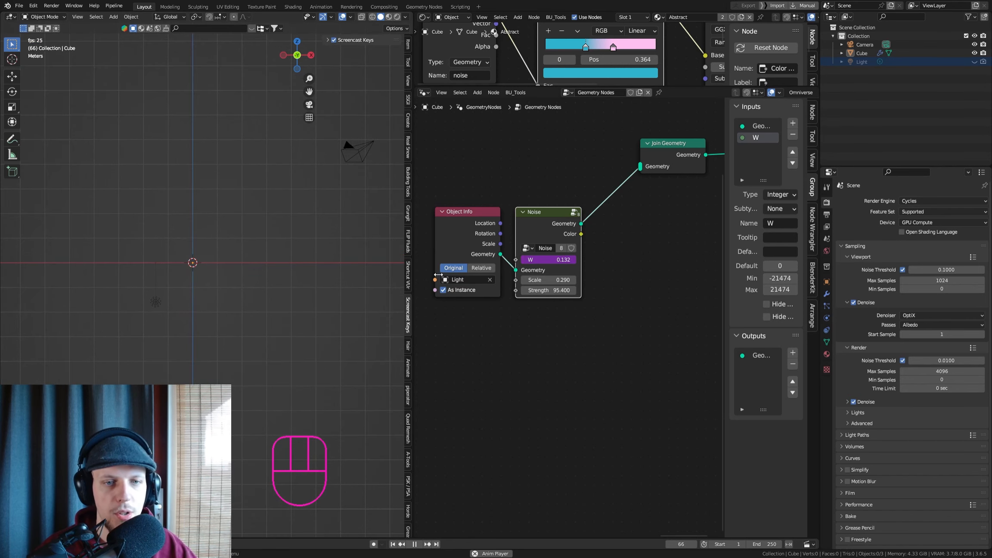
key(space)
Set the light's Noise node to Scale 4.79 and Strength 41.96 while previewing the animation
drag(546, 279, 573, 280)
key(space)
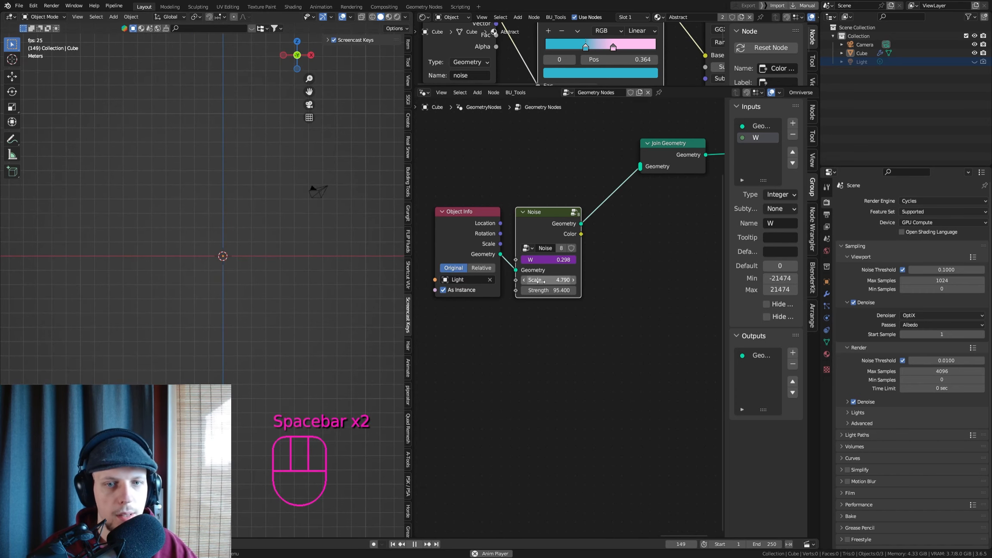
click(555, 290)
text(30)
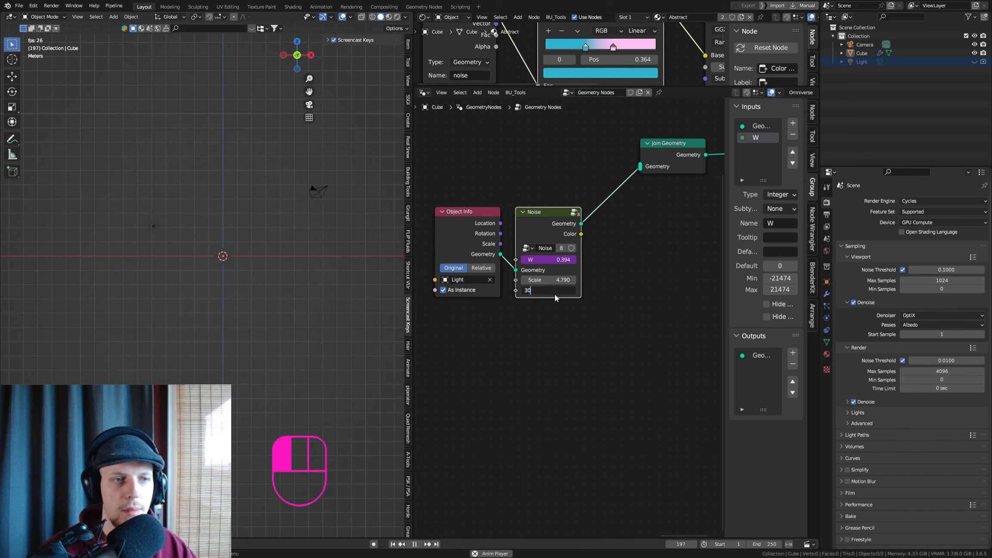
key(Return)
drag(555, 291, 555, 291)
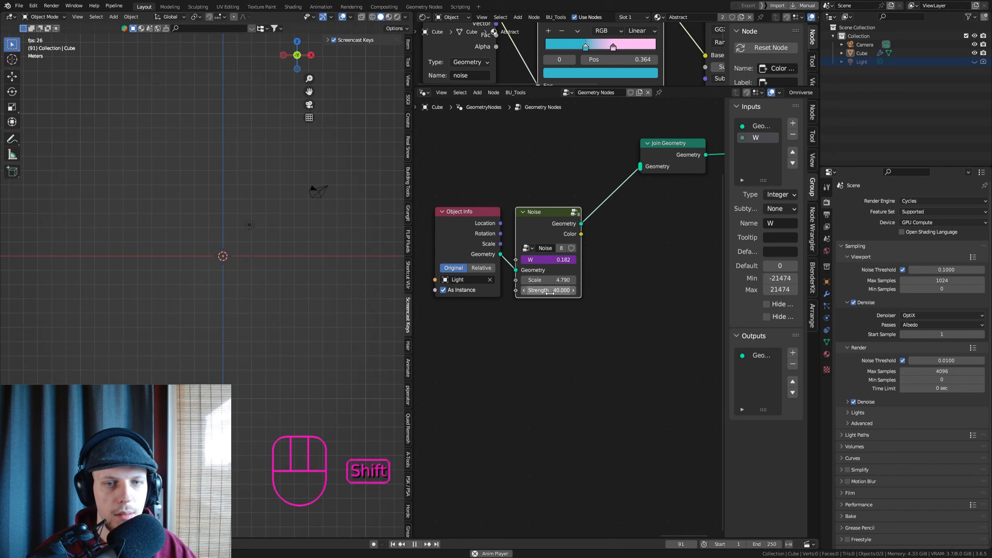
shift+drag(553, 291, 557, 290)
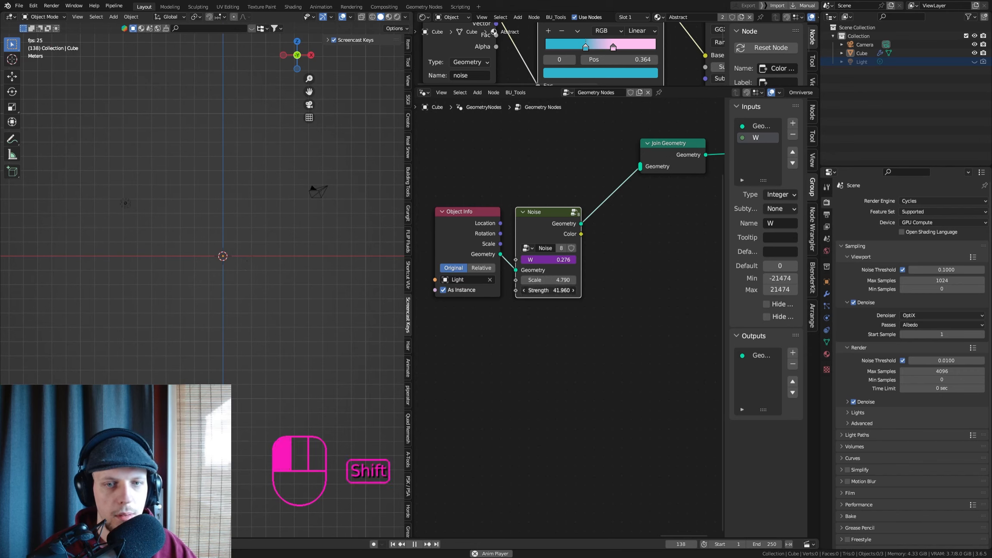
Change the W expression of the light's Noise node to frame/1000 and stop the playback
click(553, 260)
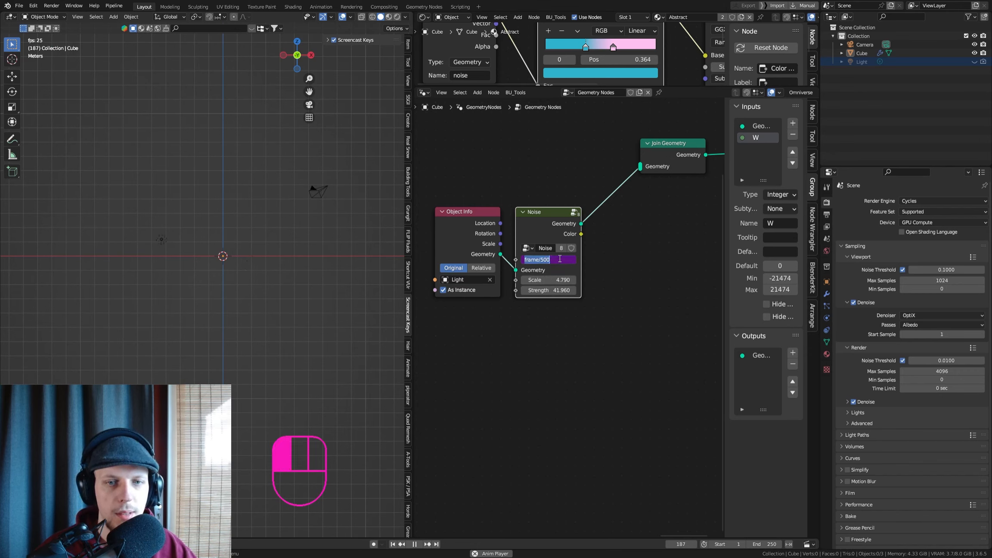
key(BackSpace)
key(BackSpace)
key(BackSpace)
text(00)
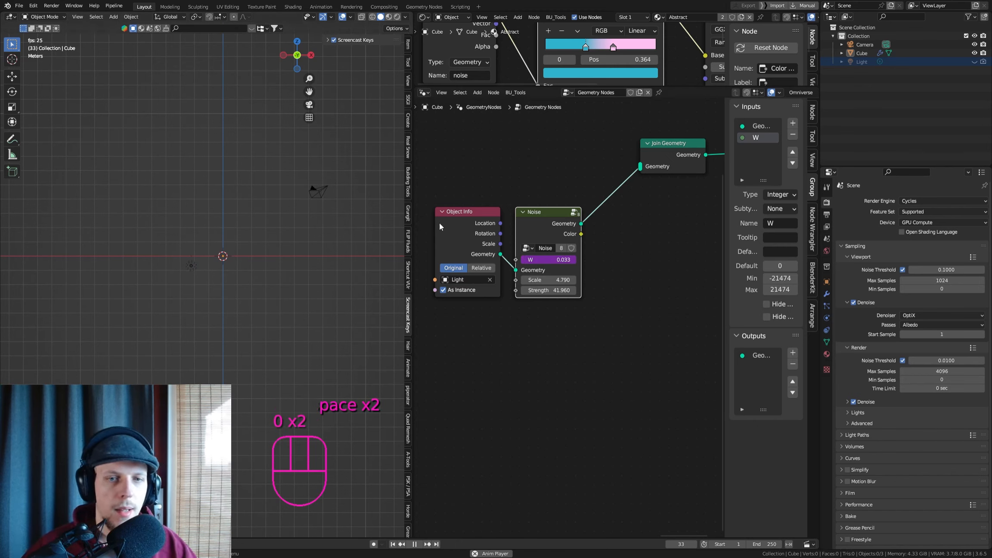
key(space)
scroll(529, 216, down, 5)
shift+middle_drag(528, 182, 555, 210)
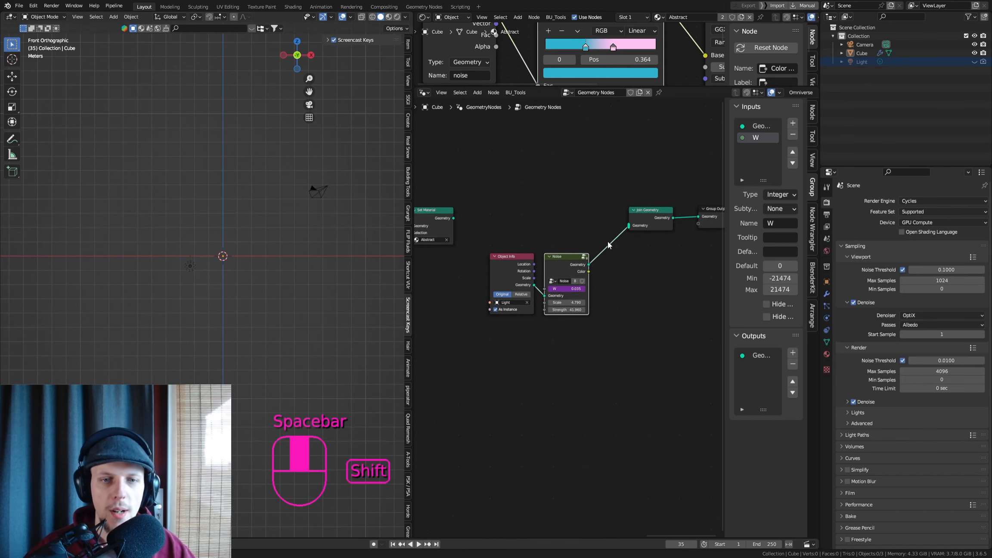
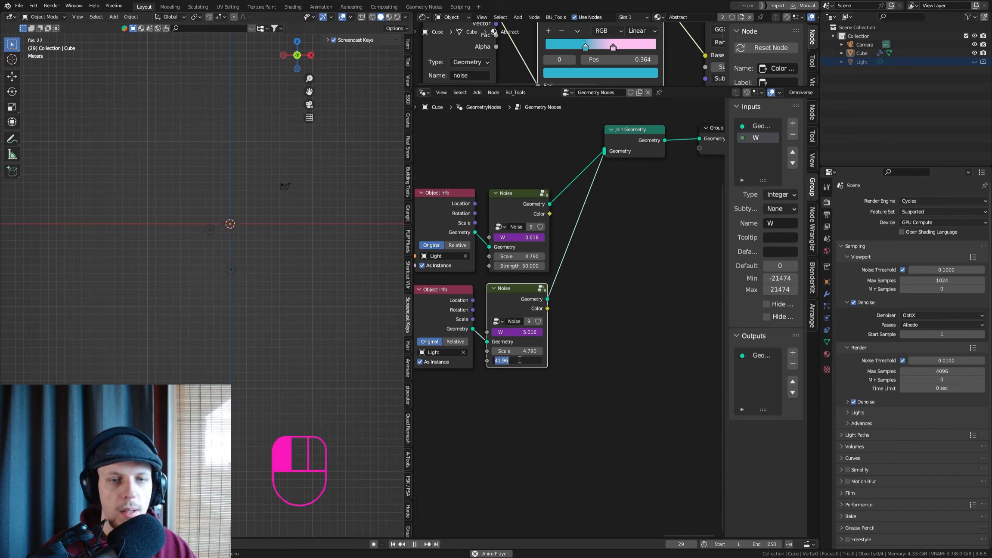
Set the second light's Noise Strength to 60, stop playback, and link Set Material's Geometry output to Join Geometry
key(Return)
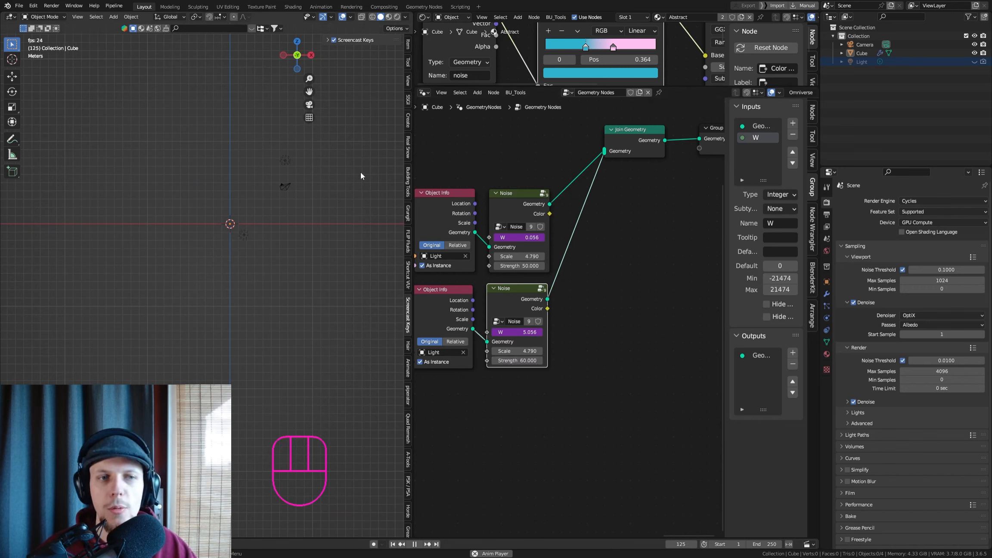
key(space)
scroll(573, 187, down, 2)
ctrl+scroll(554, 190, left, 2)
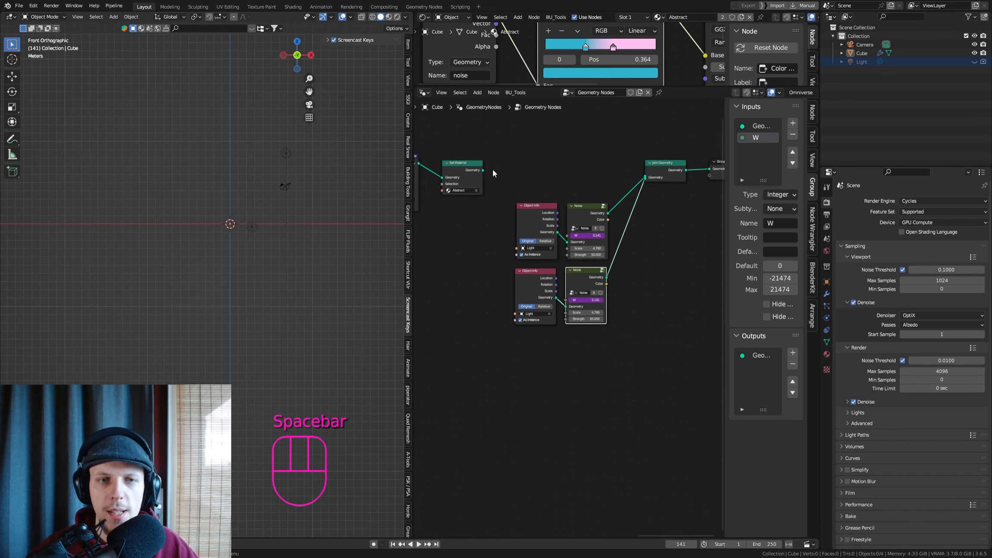
drag(483, 170, 647, 180)
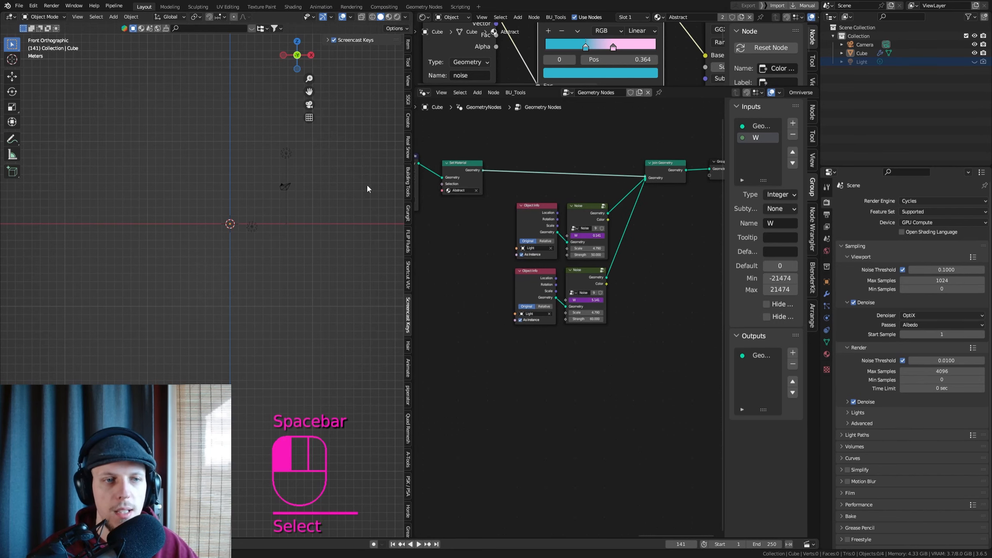
Show the viewport in rendered shading and hide the overlays
scroll(317, 172, up, 2)
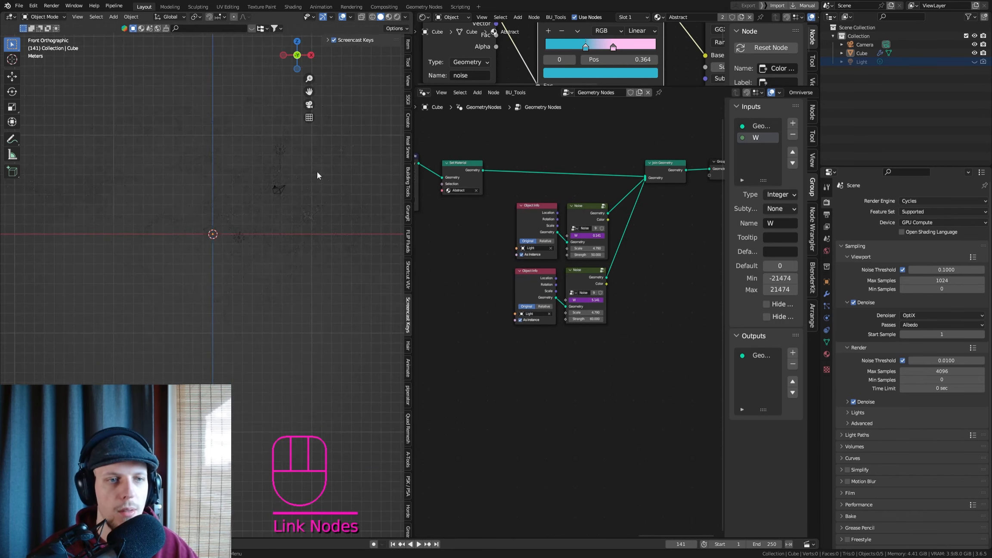
click(396, 17)
scroll(256, 266, up, 3)
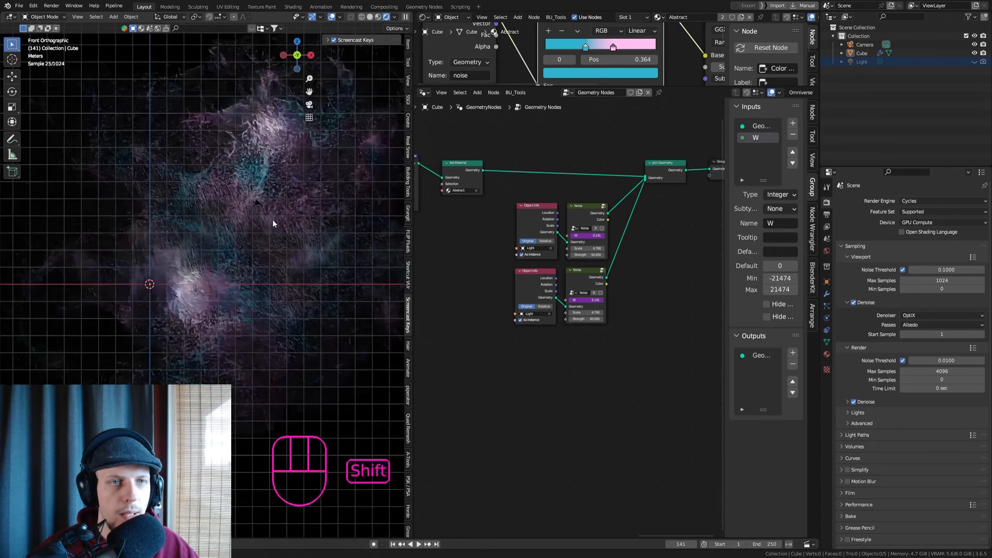
click(333, 17)
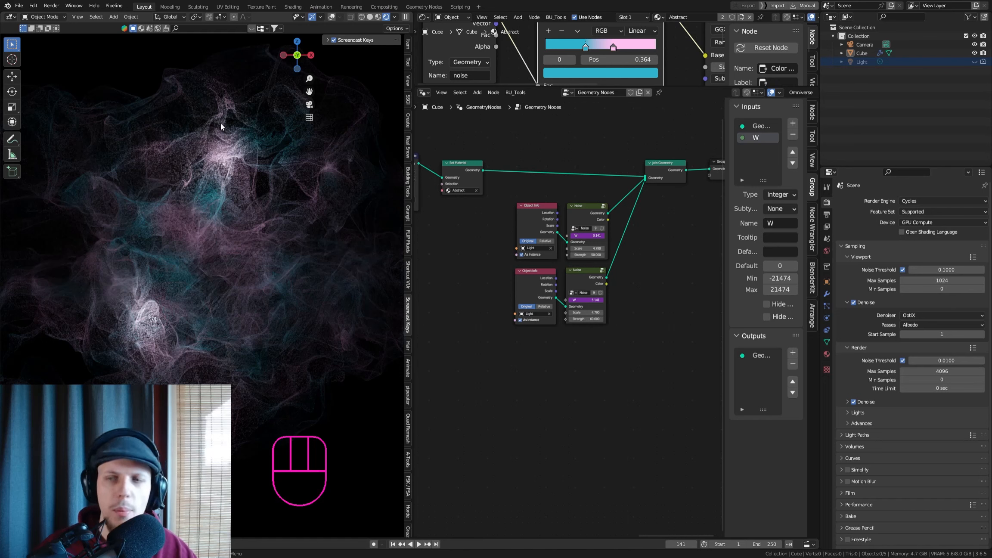
Set the Light object's power to 5000 W and its radius to 0.137 m
click(826, 354)
click(866, 61)
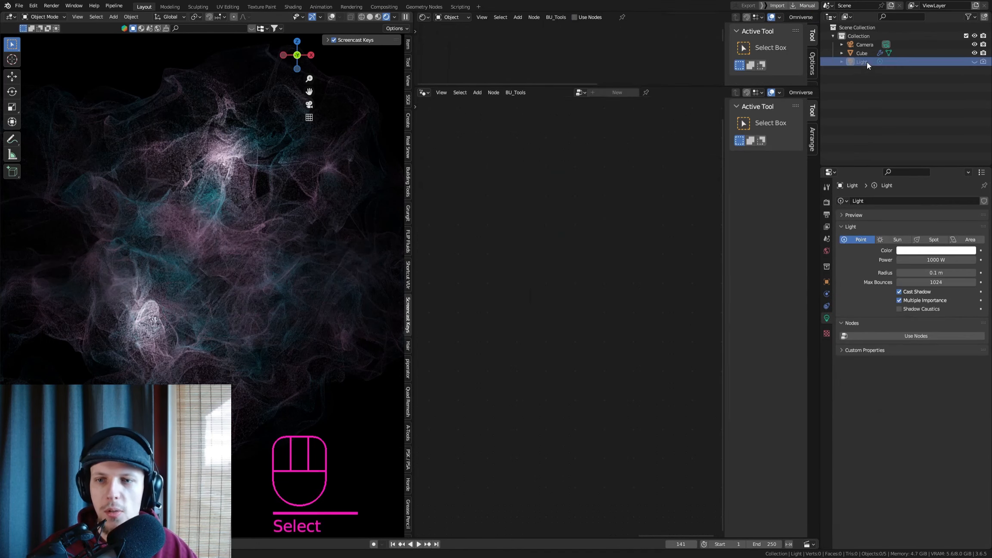
click(944, 260)
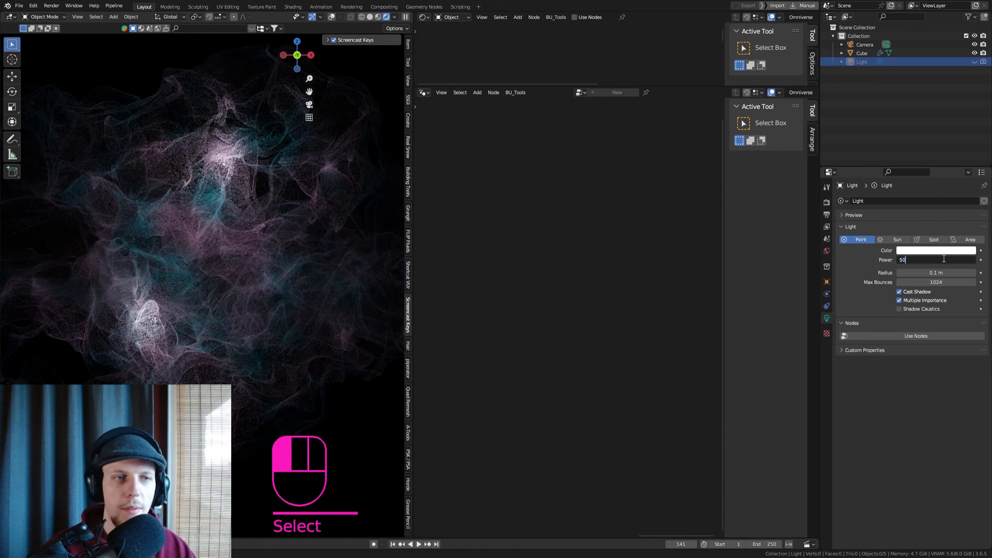
key(Return)
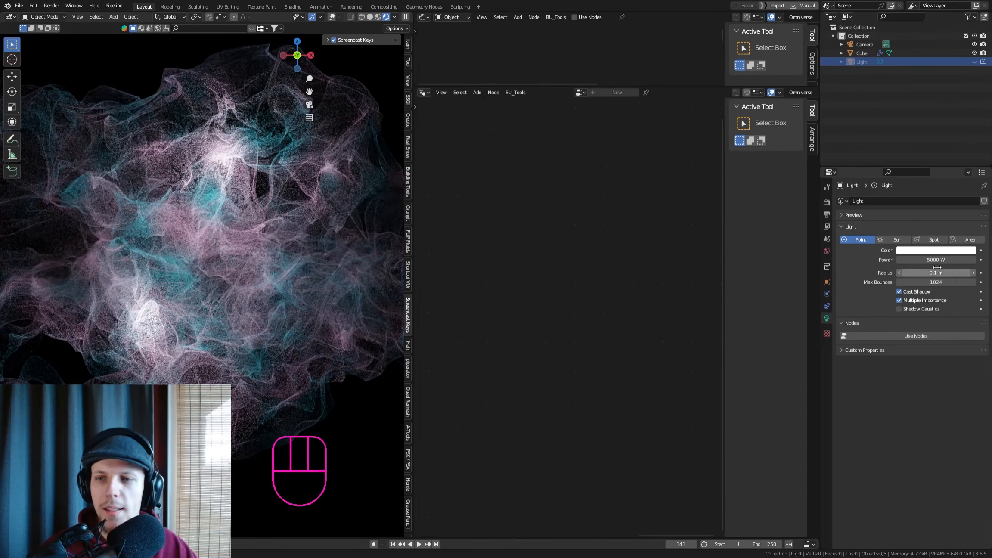
shift+drag(931, 273, 939, 272)
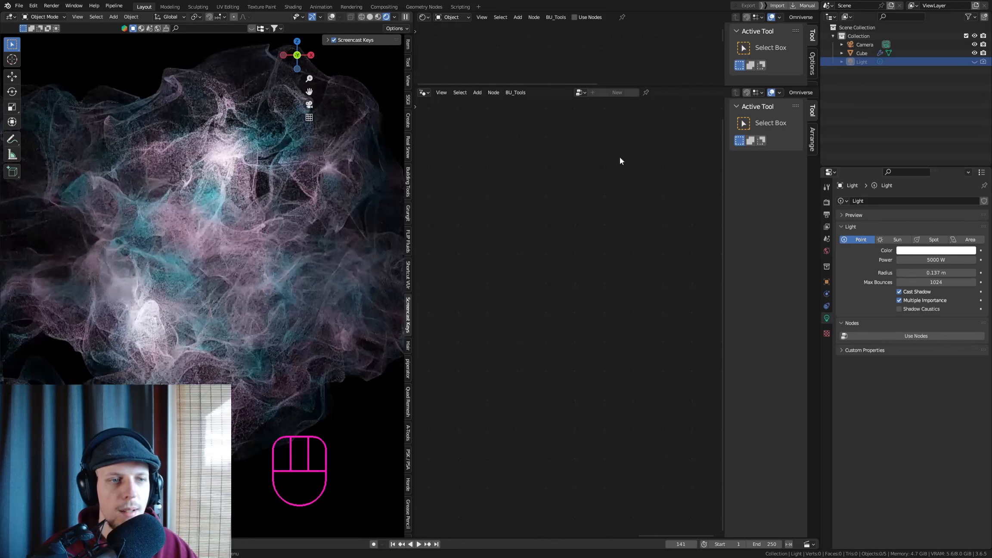
Select the point cloud object, play the animation briefly, and examine its point distribution and point radius nodes
click(184, 239)
scroll(565, 214, down, 4)
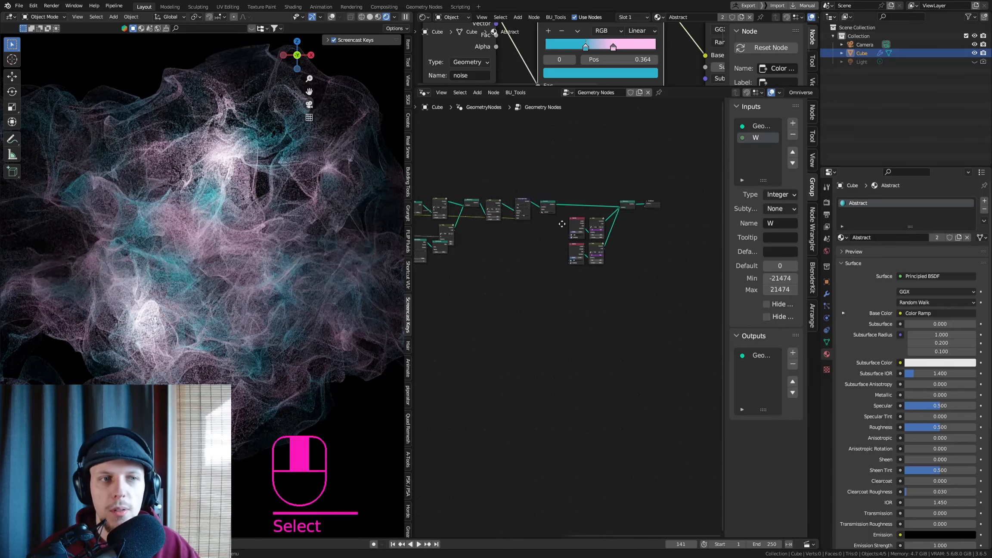
key(space)
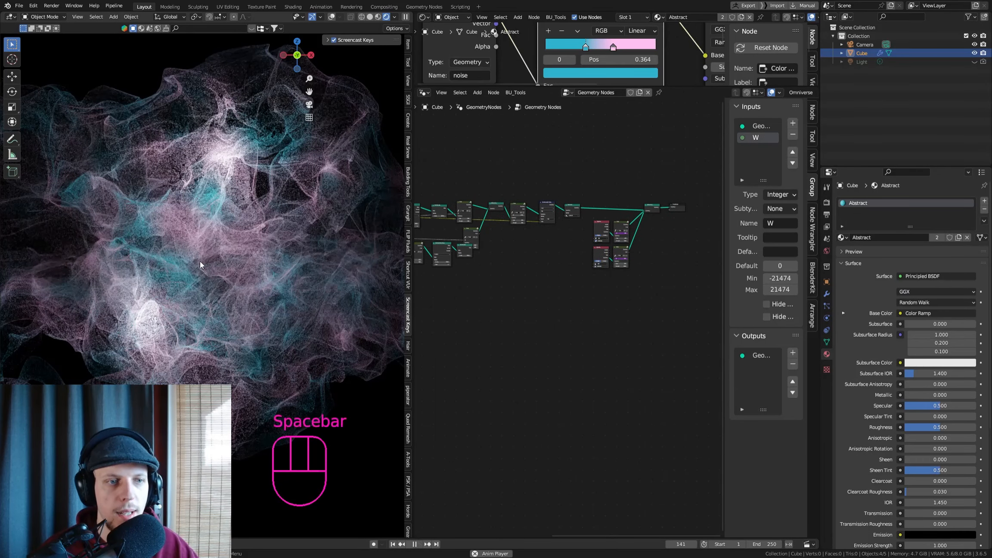
key(space)
scroll(544, 206, up, 5)
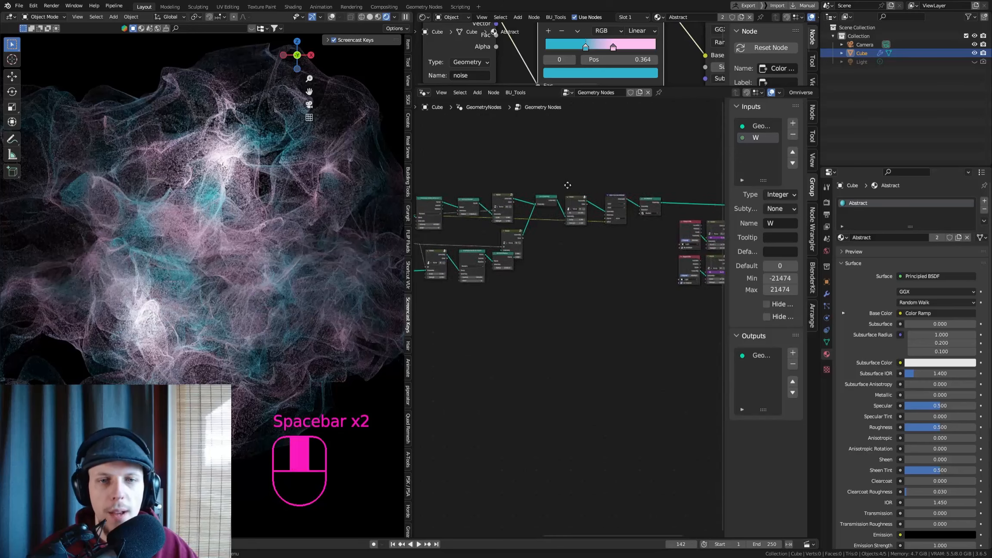
scroll(526, 211, up, 2)
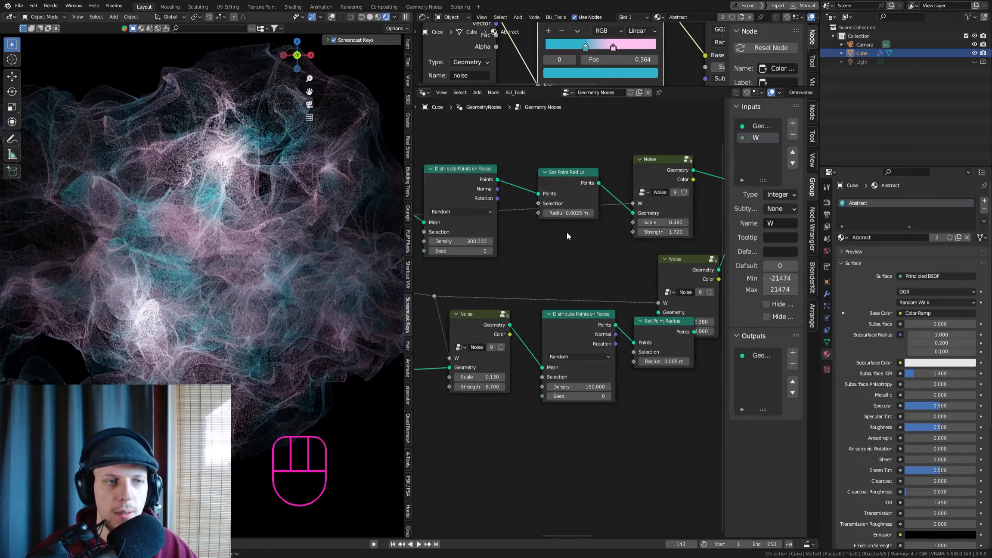
scroll(206, 155, up, 5)
scroll(222, 152, down, 6)
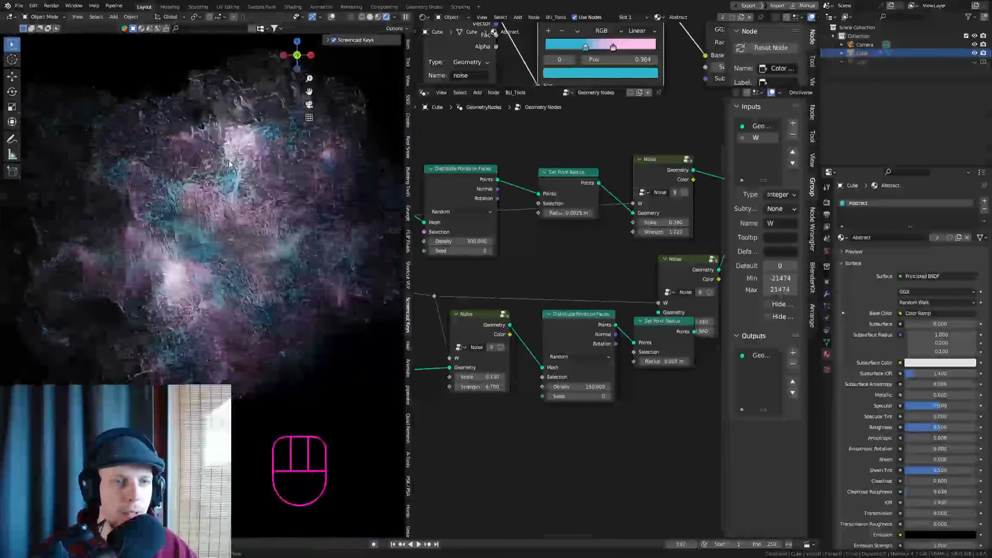
Set the Density of the two Distribute Points on Faces nodes to 1000 and 300
shift+middle_drag(224, 185, 225, 216)
middle_drag(616, 223, 608, 220)
middle_drag(474, 246, 555, 246)
scroll(555, 247, up, 1)
click(540, 236)
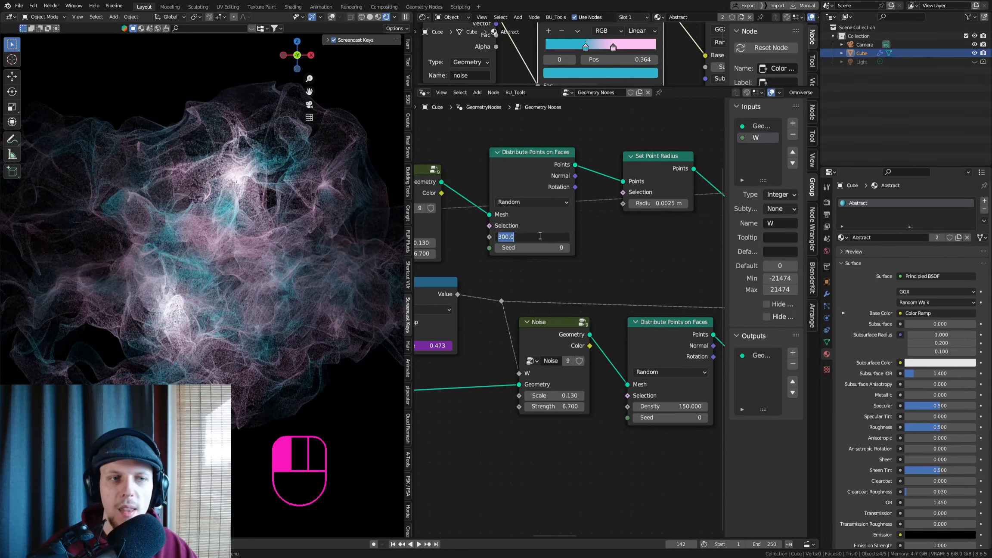
text(1)
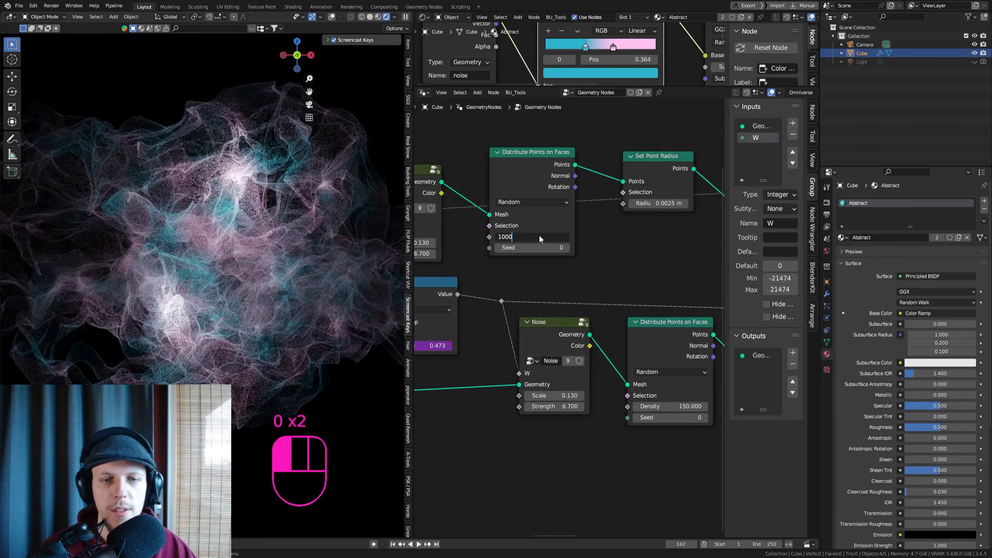
text(000)
click(668, 393)
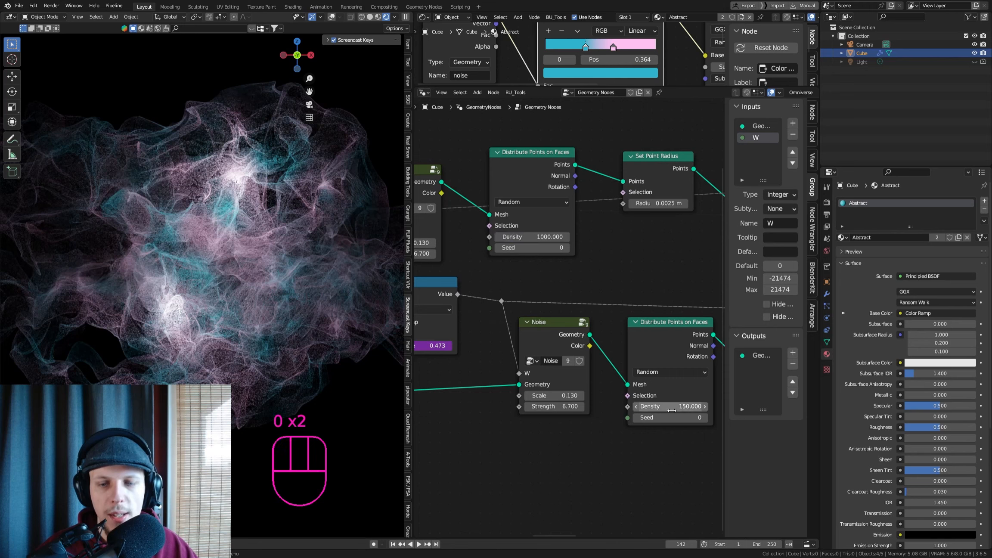
click(668, 406)
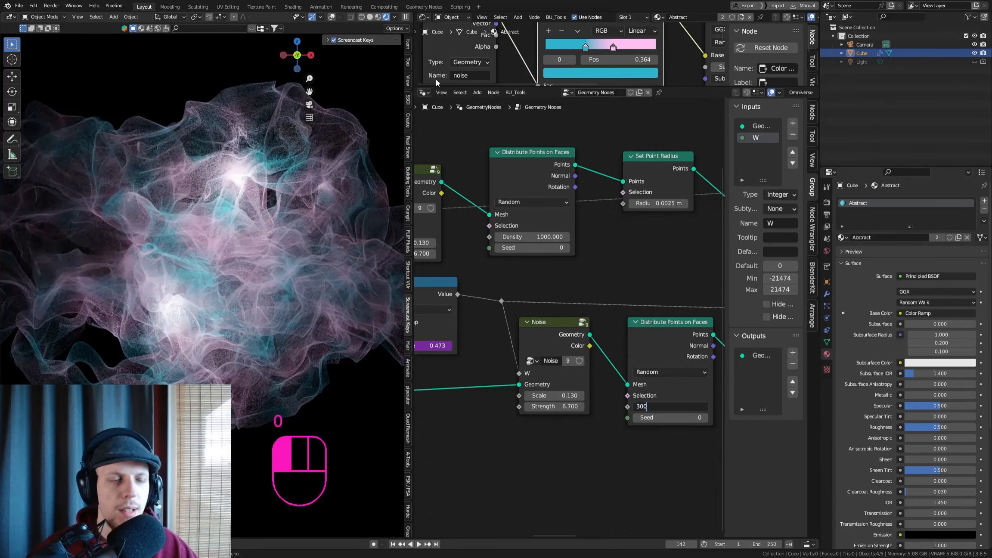
key(Return)
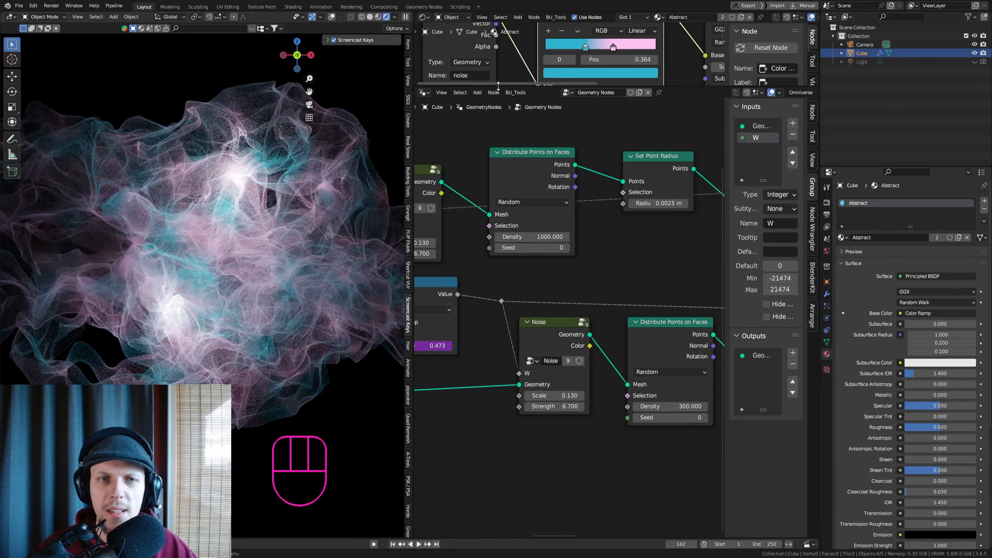
Enlarge the shader editor and raise the Principled BSDF's Transmission to about 0.918
drag(517, 86, 560, 308)
middle_drag(562, 245, 546, 150)
scroll(545, 149, down, 2)
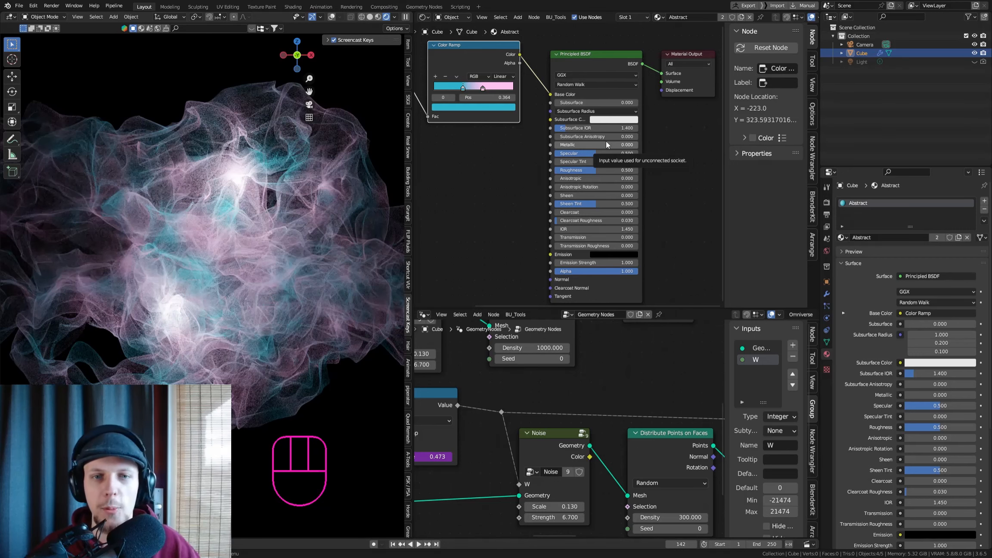
scroll(579, 177, up, 2)
scroll(569, 210, up, 1)
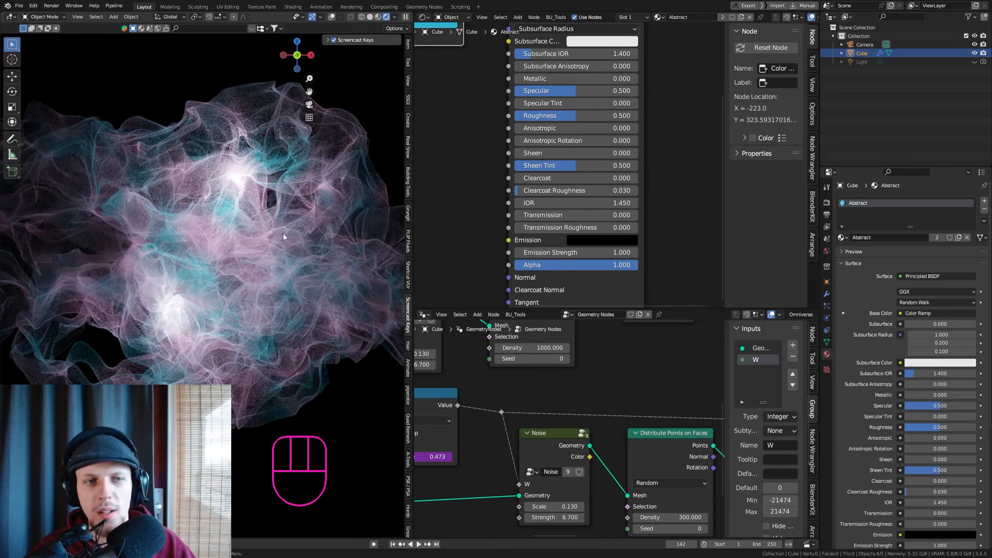
scroll(591, 211, up, 1)
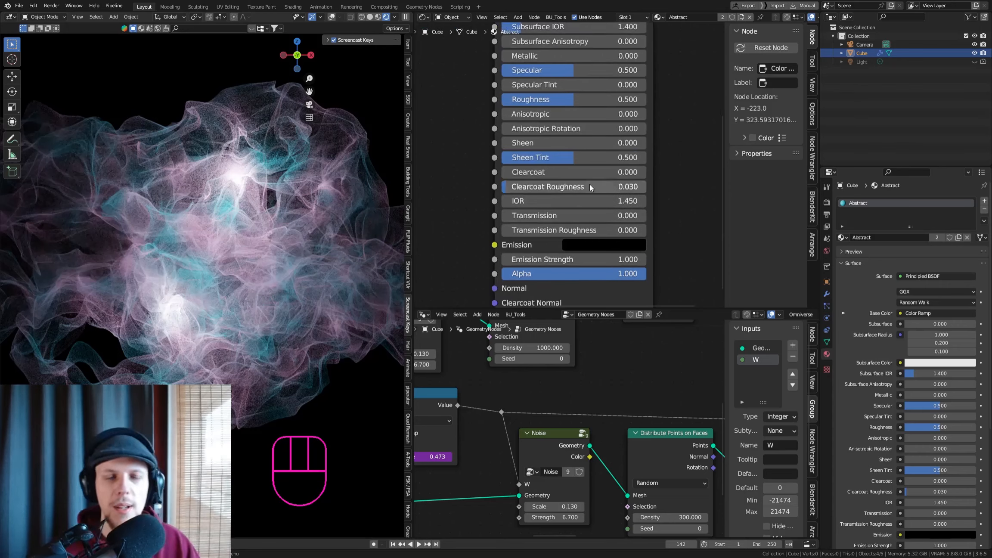
mouse_move(547, 216)
mouse_down()
mouse_move(644, 216)
mouse_move(635, 216)
mouse_up()
Set the Principled BSDF's Metallic to 0.282 and Roughness to 0.355, and fine-tune Transmission to 0.882
middle_drag(597, 144, 613, 196)
drag(600, 109, 641, 109)
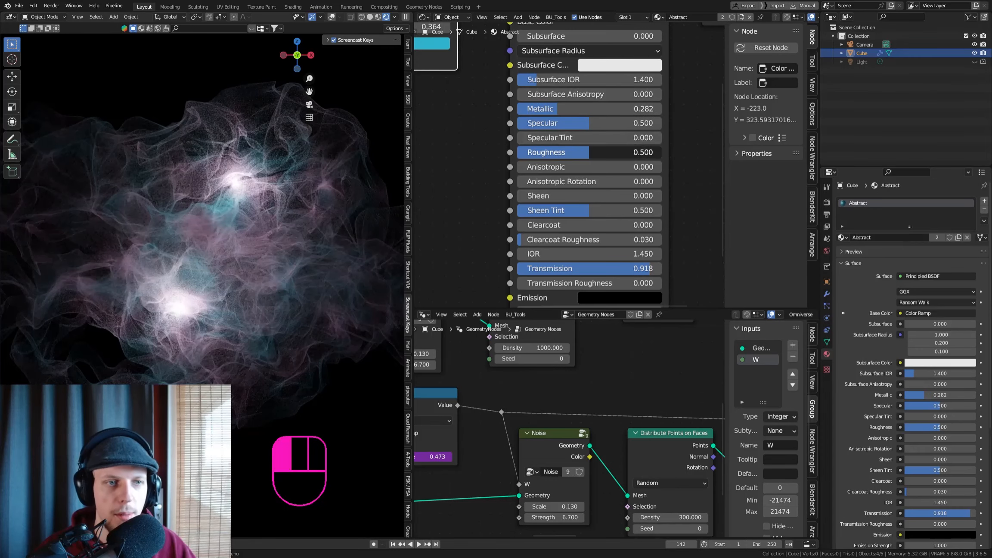
mouse_move(640, 152)
mouse_down()
mouse_move(591, 152)
mouse_move(715, 152)
mouse_move(619, 152)
mouse_up()
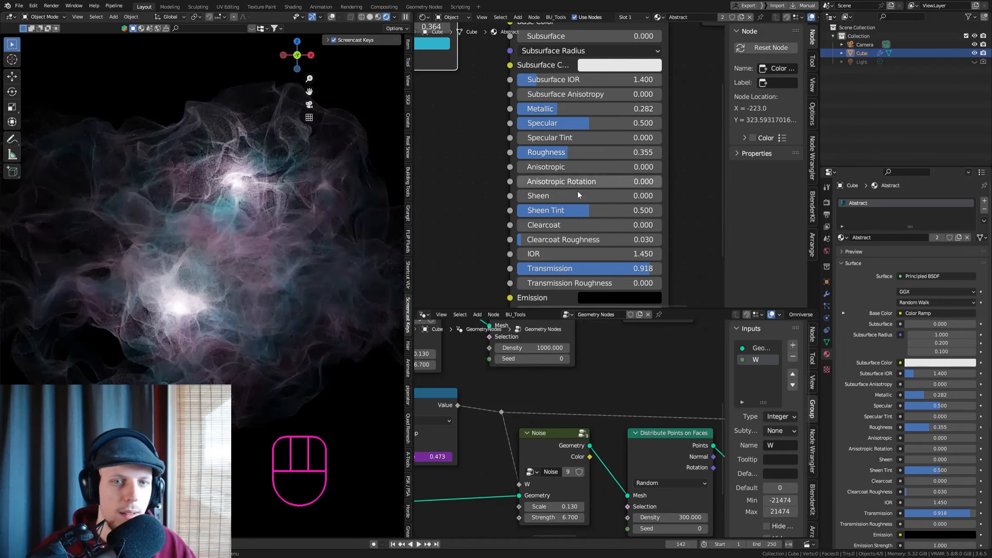
middle_drag(592, 254, 604, 223)
mouse_move(607, 237)
mouse_down()
mouse_move(500, 237)
mouse_move(621, 238)
mouse_move(606, 238)
mouse_up()
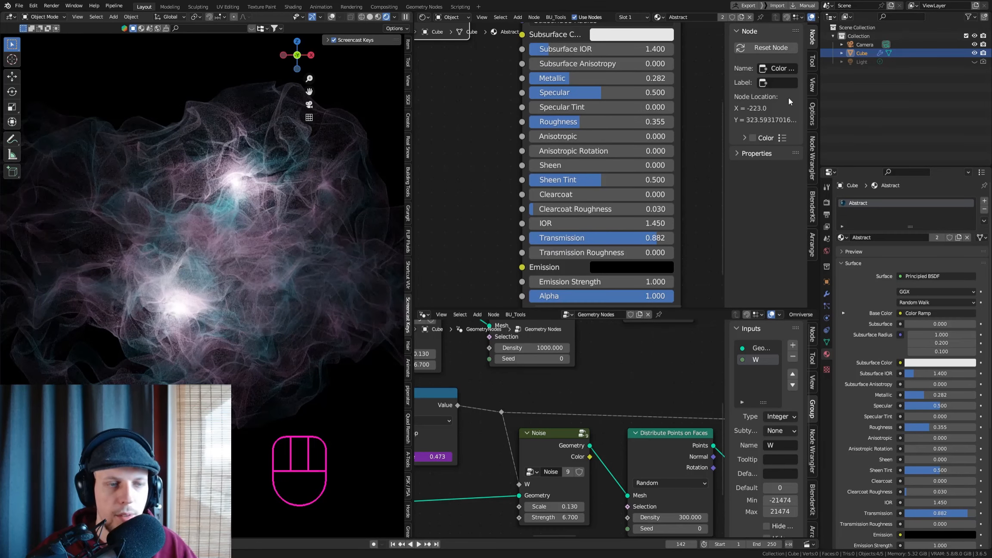
Set the Light object's radius to 2.71 m and reselect the point cloud object
click(870, 61)
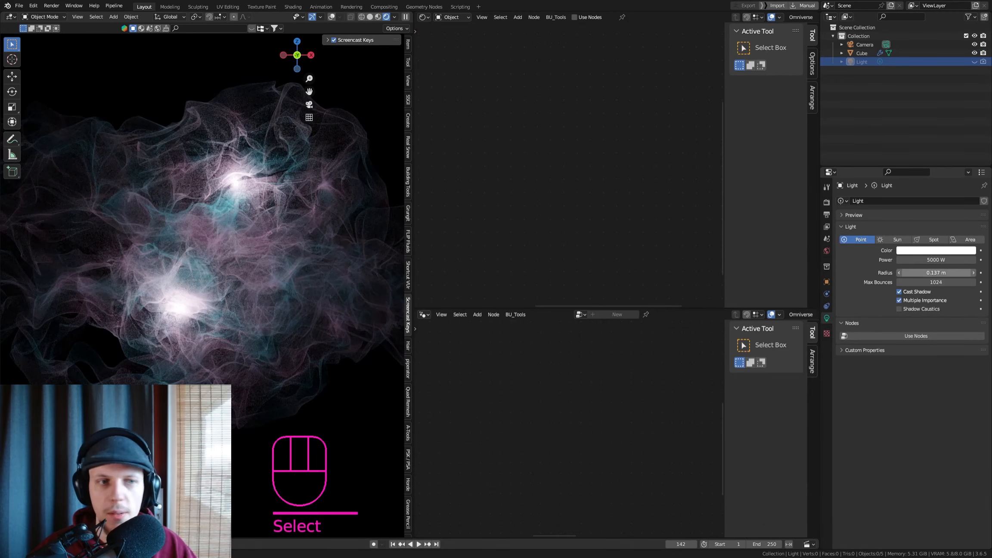
mouse_move(937, 273)
mouse_down()
mouse_move(979, 272)
mouse_move(964, 272)
mouse_up()
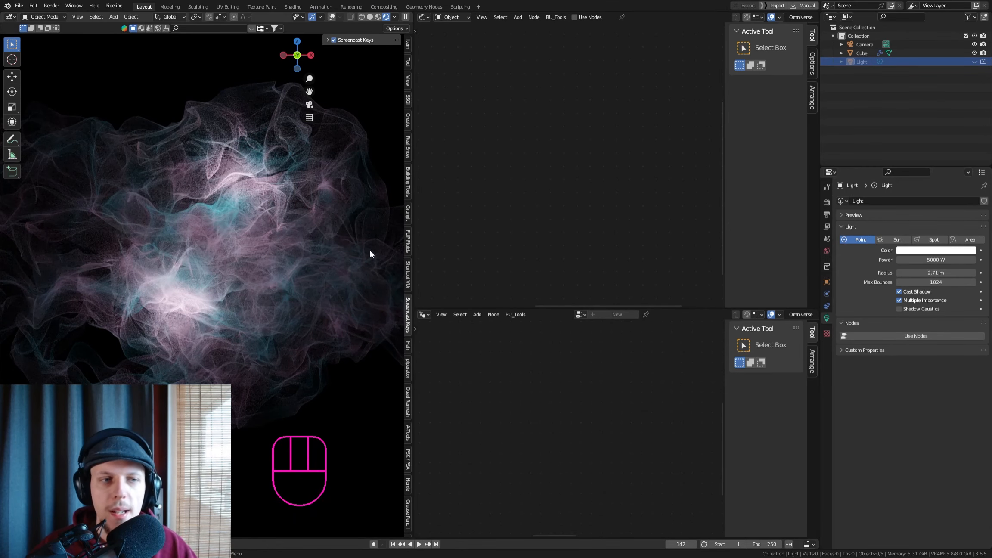
click(284, 255)
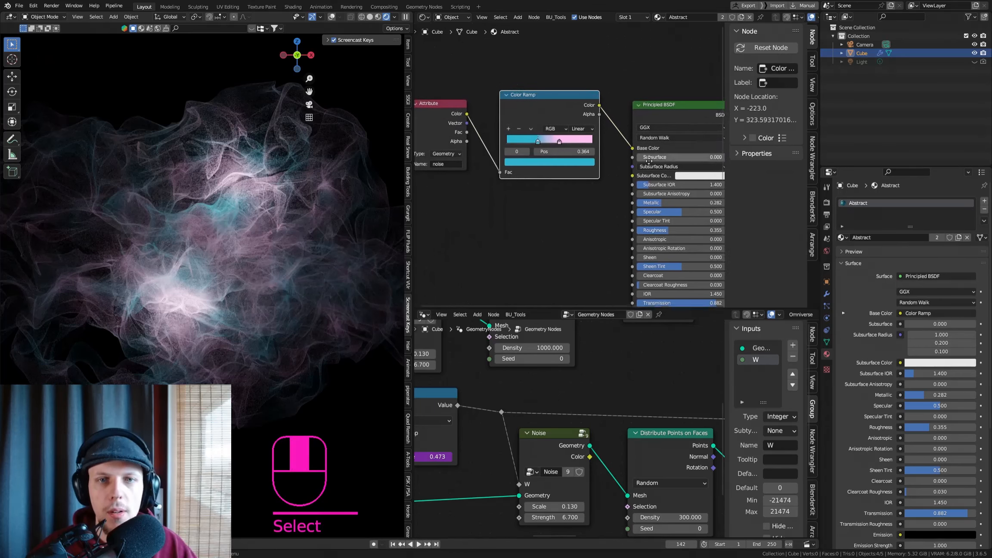
Insert a Hue/Saturation/Value node between the Color Ramp and the Principled BSDF's Base Color, with Saturation 1.480
drag(453, 96, 577, 151)
key(g)
click(487, 152)
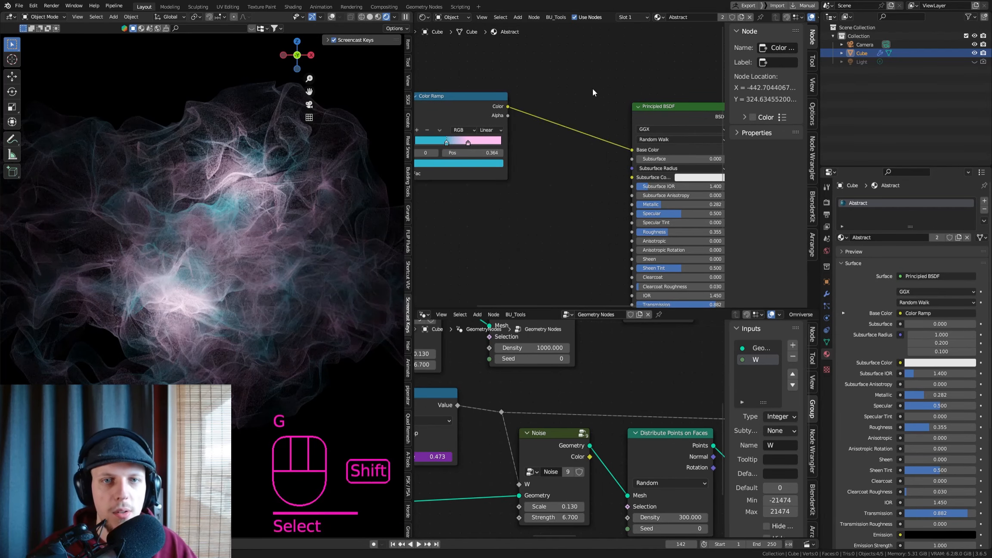
key(shift+a)
text(hue)
key(Return)
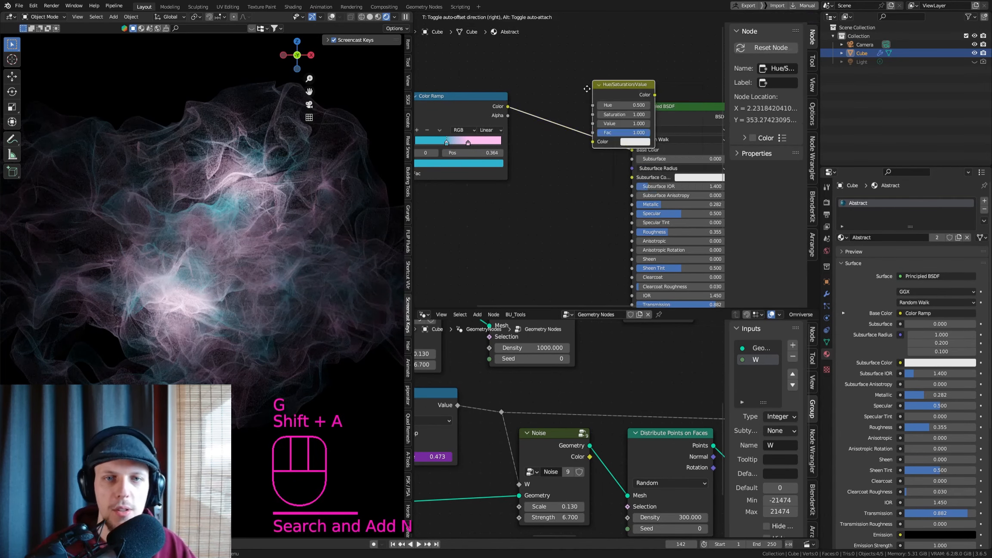
click(546, 105)
scroll(587, 120, up, 4)
shift+drag(585, 128, 638, 128)
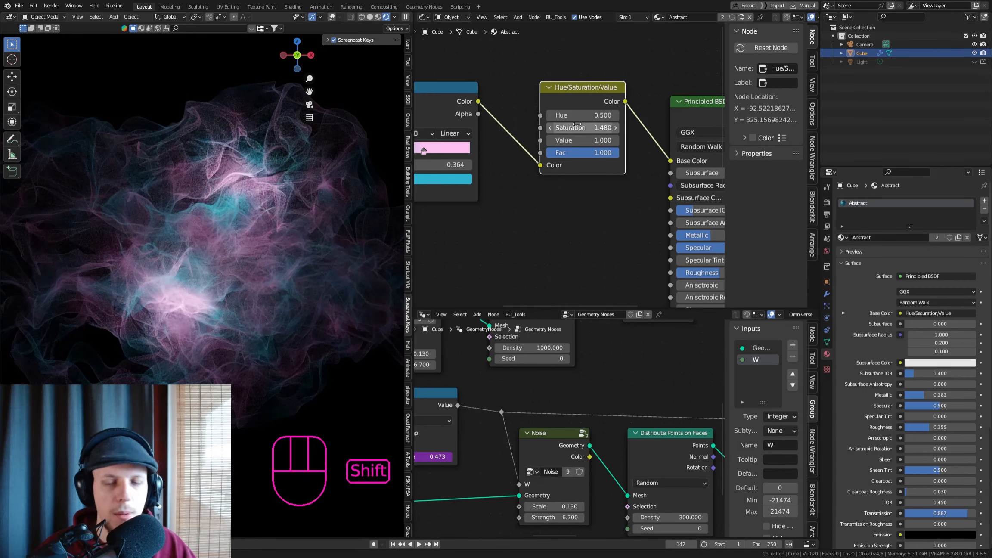
Increase the W input of the cloud's Geometry Nodes modifier to 26
click(827, 294)
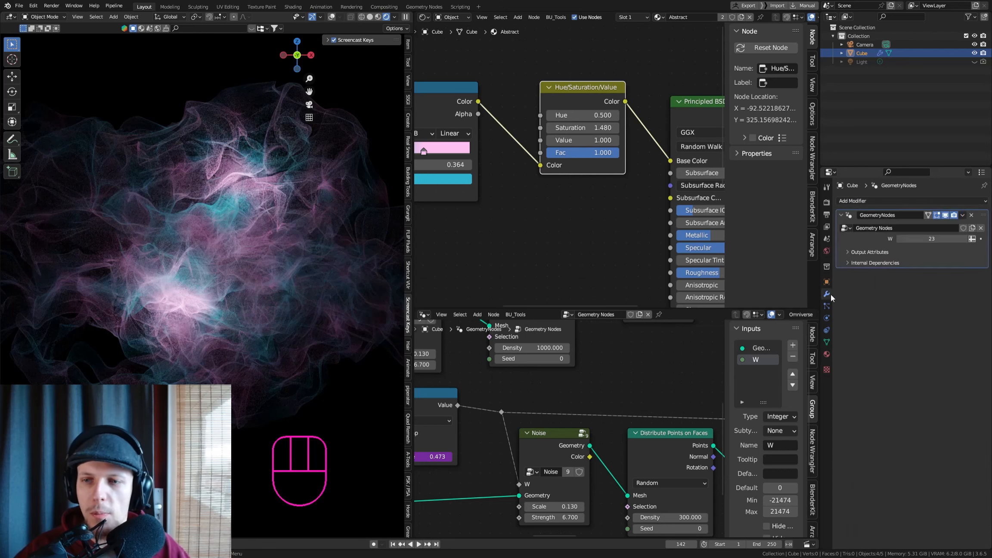
click(963, 239)
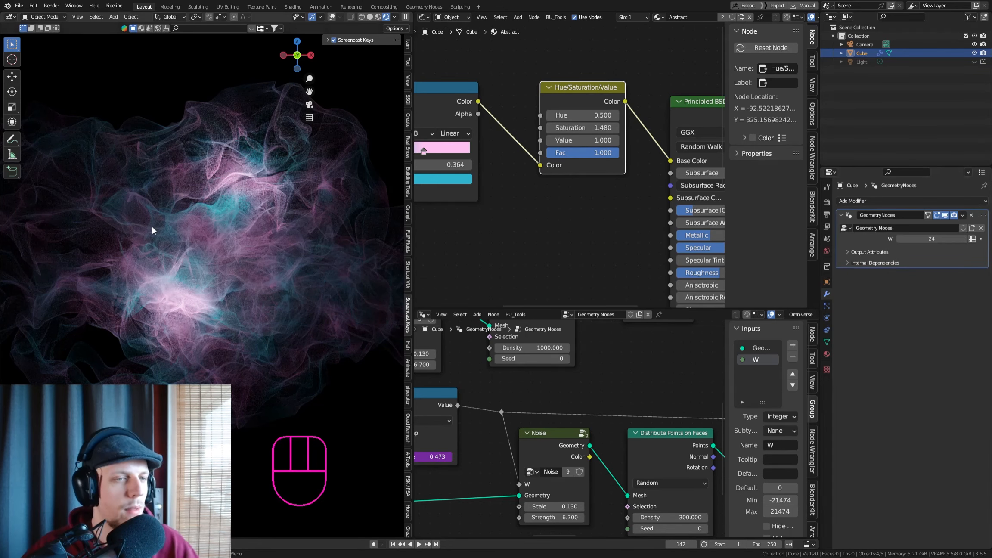
click(965, 240)
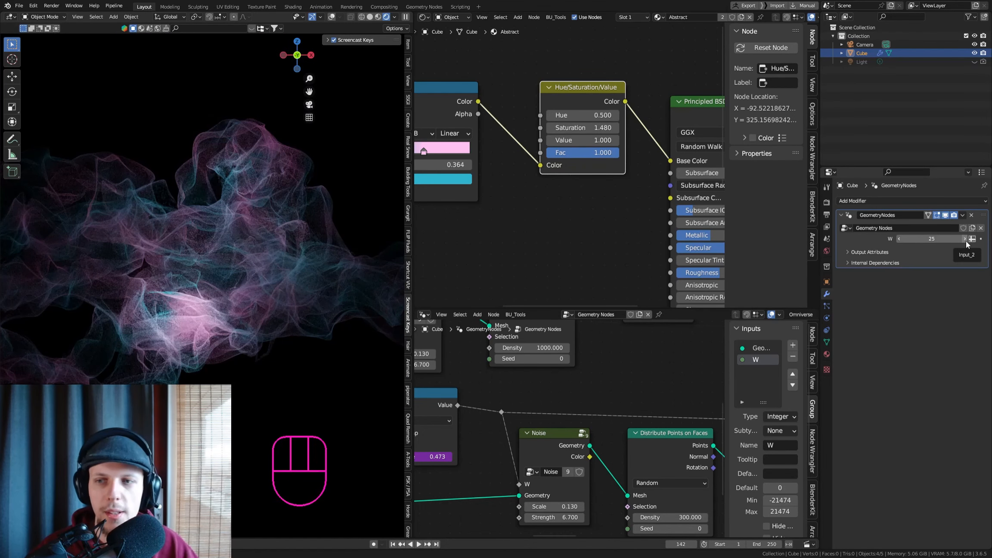
click(966, 242)
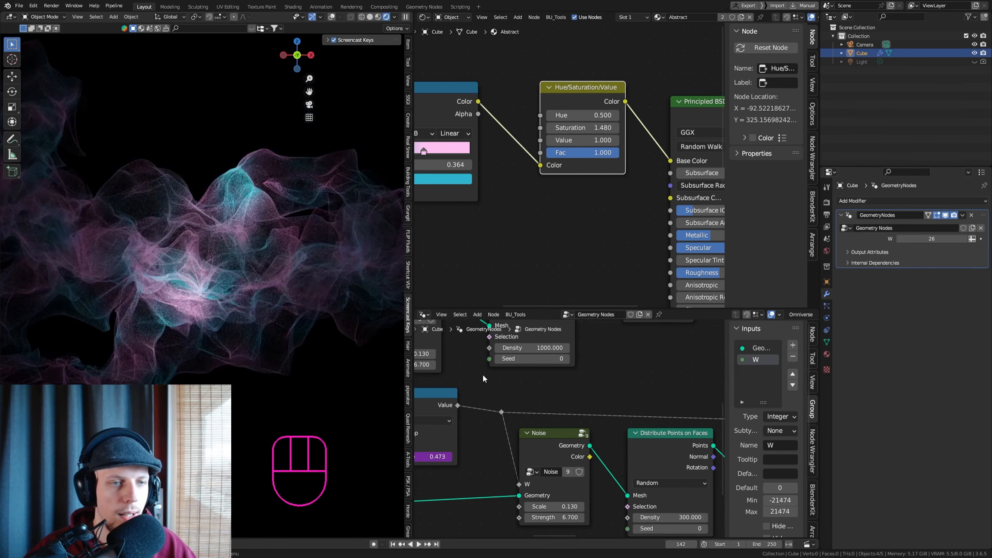
Rotate the point cloud object twice around the global Z axis to try different viewing angles
click(231, 176)
key(r)
key(z)
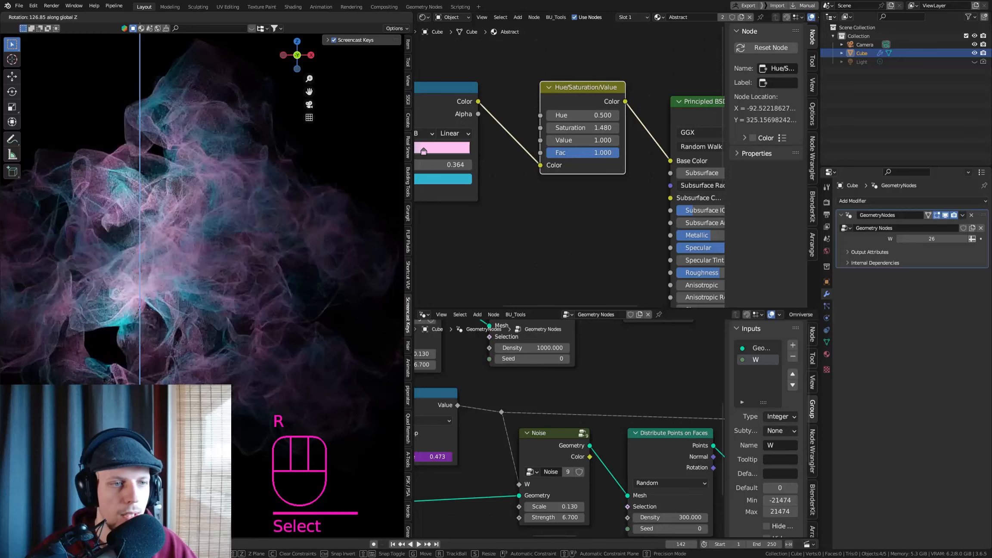
click(33, 264)
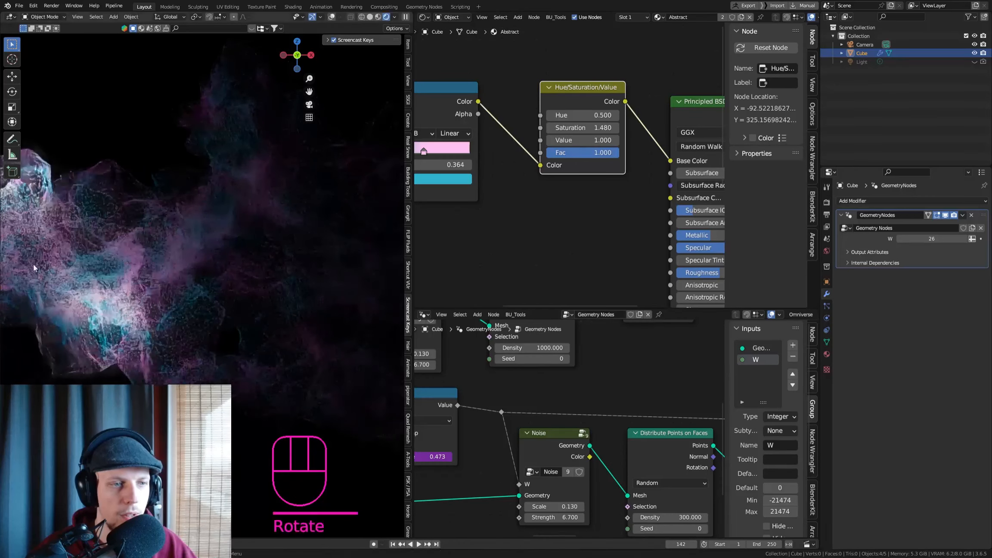
shift+middle_drag(129, 267, 298, 267)
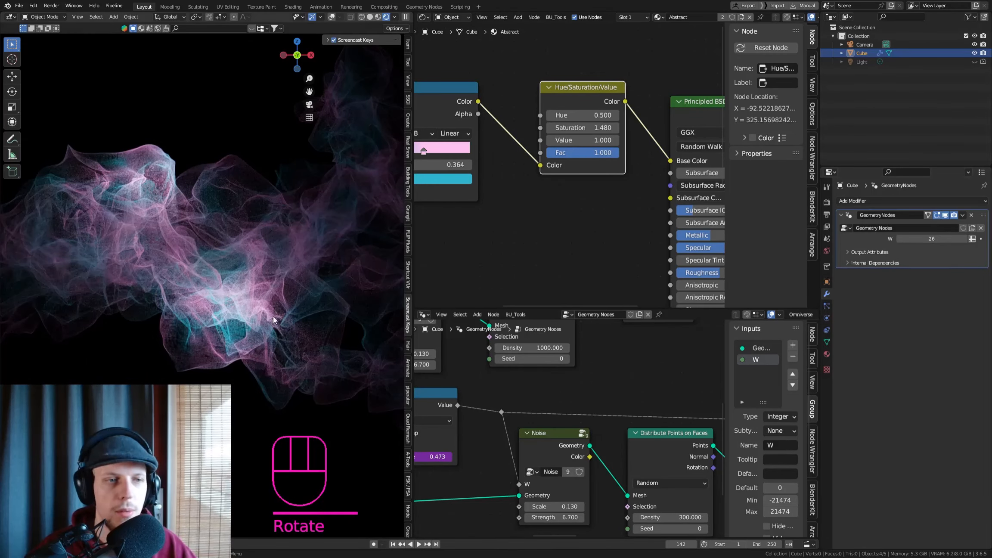
shift+middle_drag(273, 317, 293, 251)
key(r)
key(z)
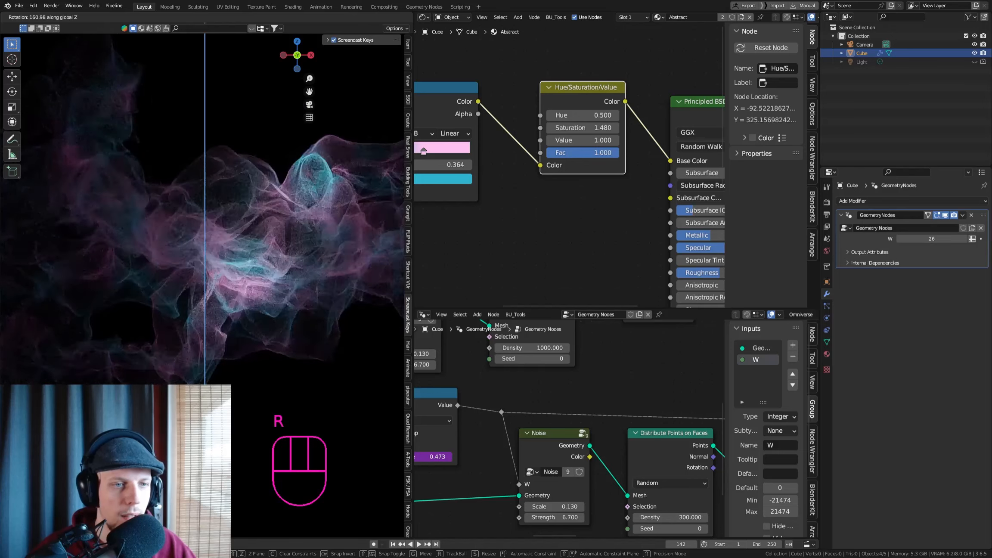
click(229, 268)
Inspect the points up close, rotate the cloud once more around global Z, and recentre it in the viewport
scroll(254, 281, up, 5)
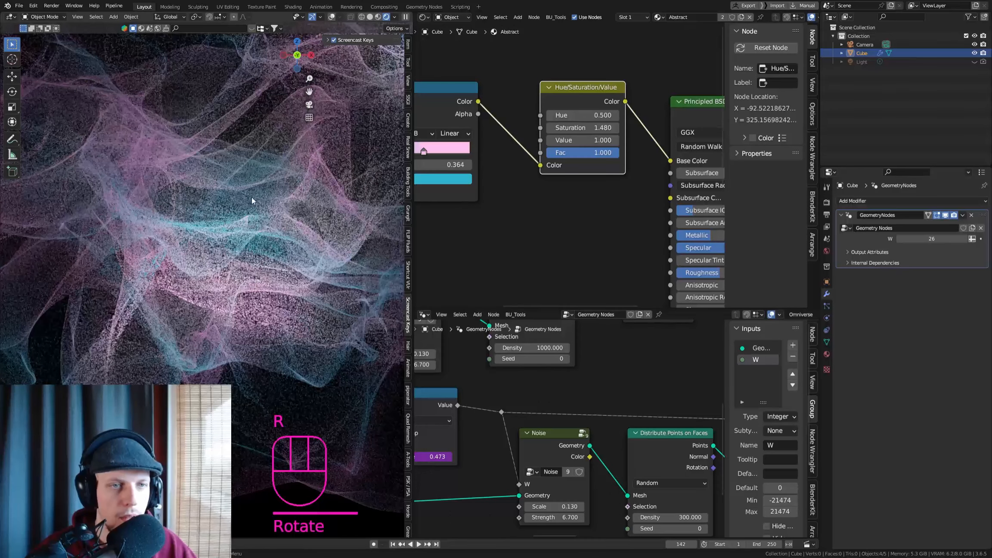
scroll(276, 204, down, 8)
shift+middle_drag(306, 186, 243, 250)
scroll(243, 238, up, 4)
key(r)
key(z)
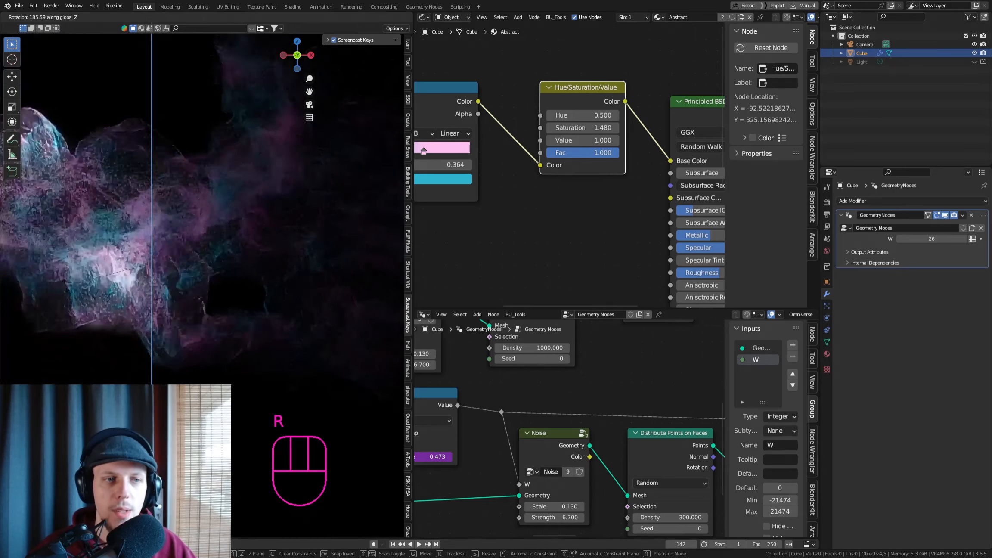
click(140, 324)
shift+middle_drag(141, 325, 247, 158)
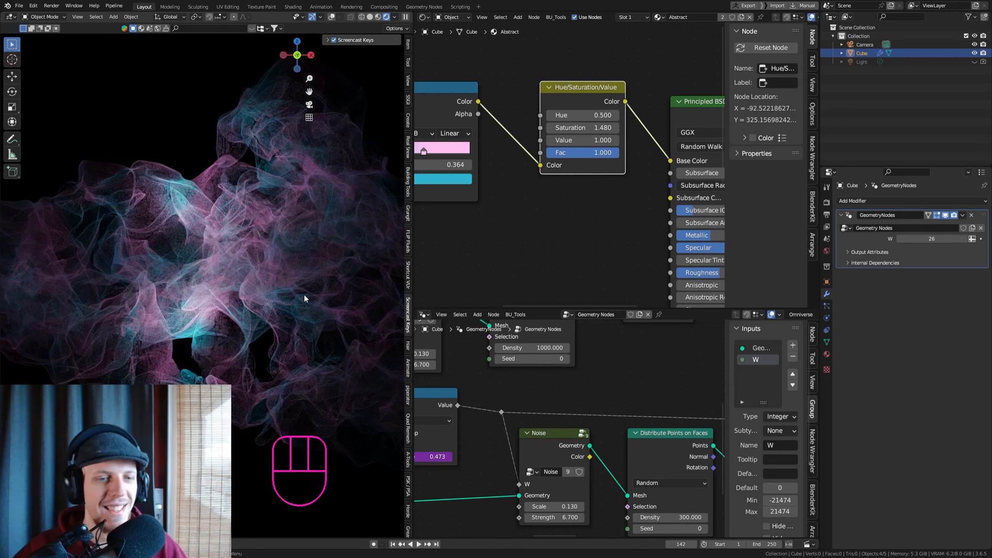
Change the Color Ramp's blue stop at position 0.364 to orange
middle_drag(415, 155, 492, 164)
scroll(492, 164, up, 1)
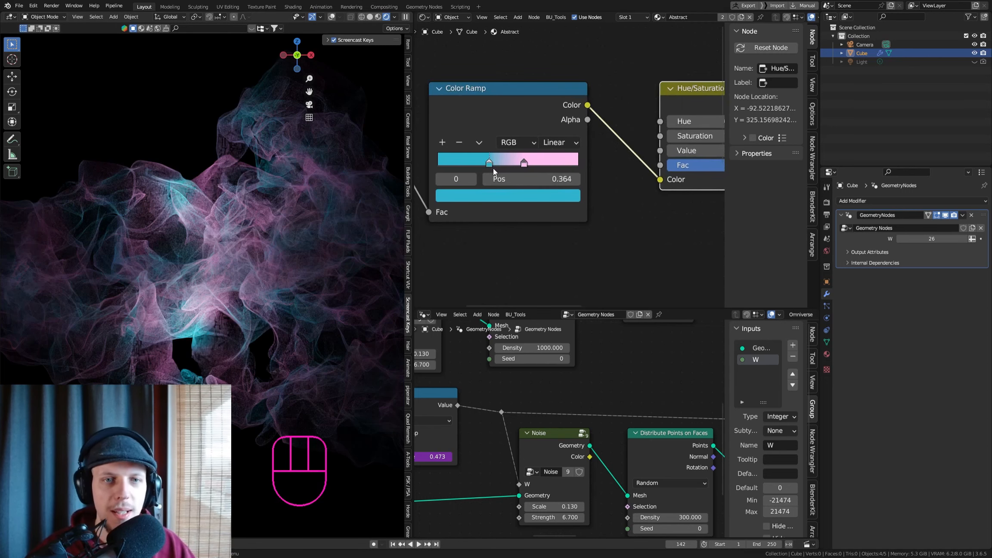
click(498, 197)
click(477, 294)
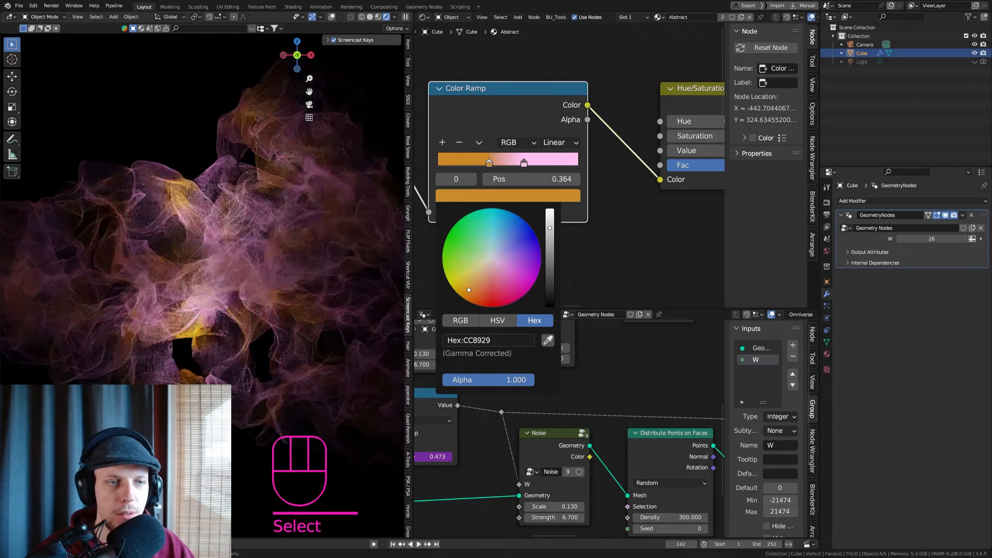
Change the Color Ramp's pink stop to near-white F5F3FF and move it to position 0.755
click(524, 162)
click(526, 196)
click(494, 257)
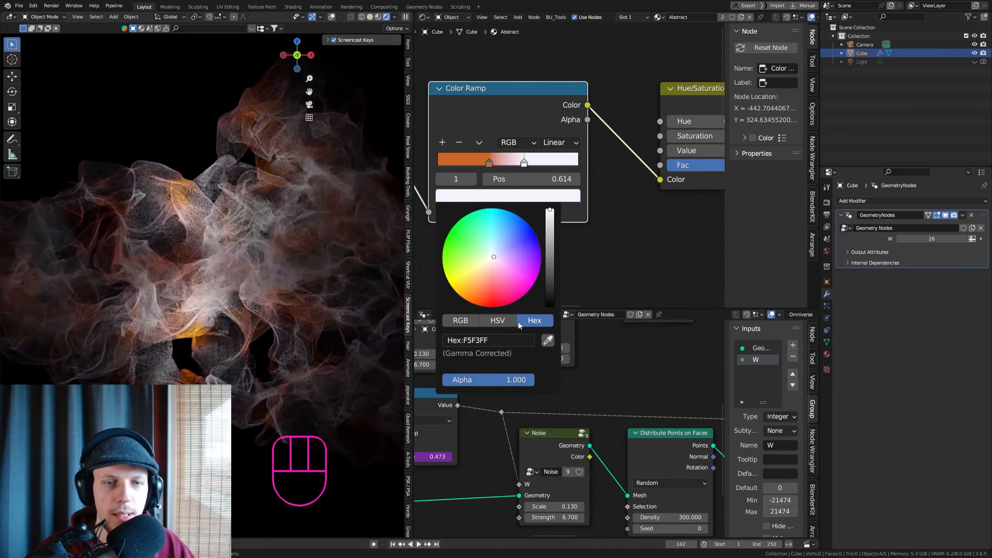
click(507, 340)
key(Return)
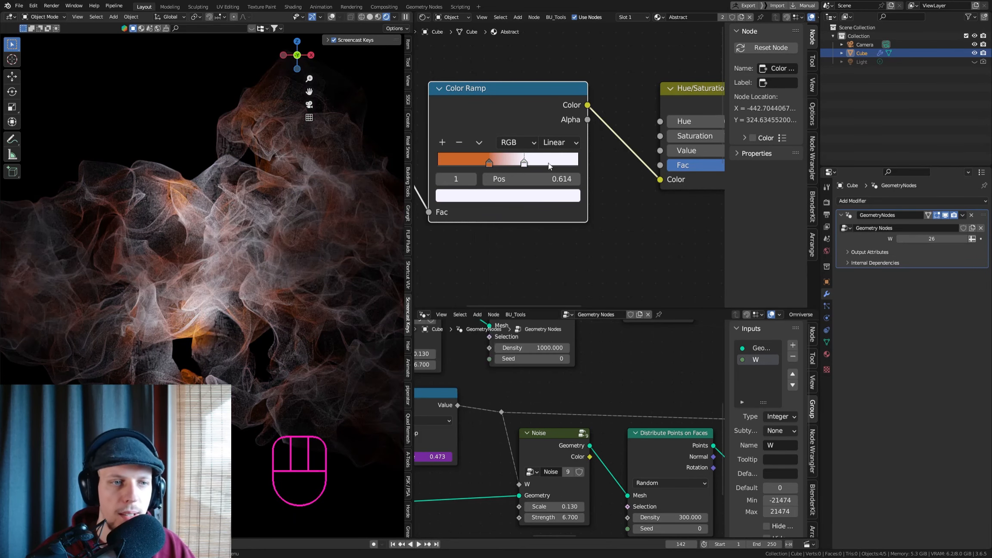
mouse_move(542, 163)
mouse_down()
mouse_move(531, 163)
mouse_move(545, 162)
mouse_up()
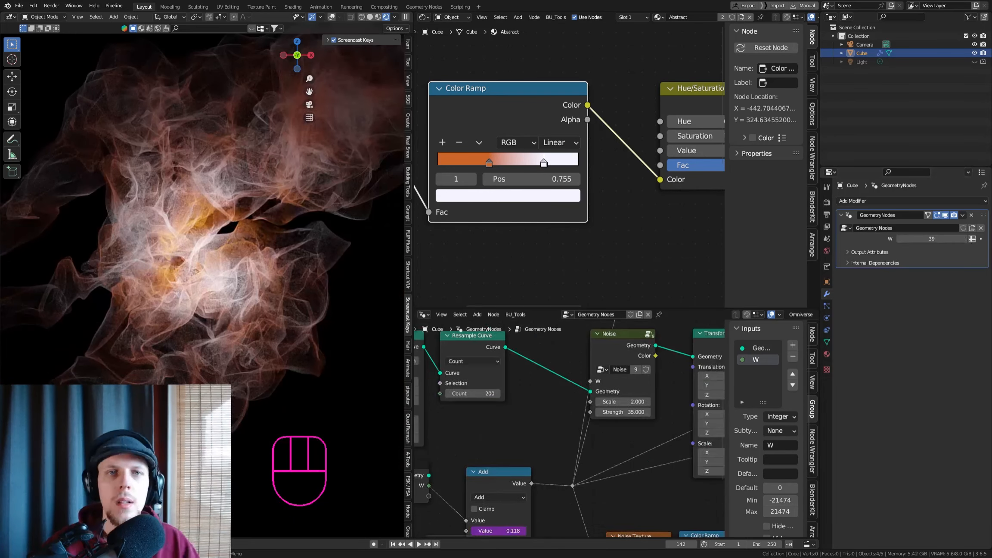